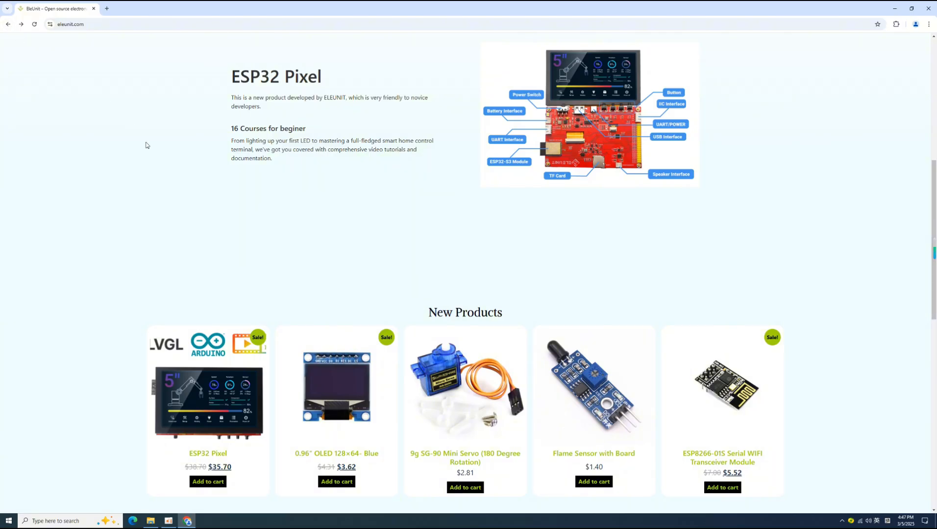
# - Go through the Eleunit wiki to the company's GitHub and download the ESP32_Pixel_Tutorial repository as a ZIP
pyautogui.scroll(7, 343, 202)
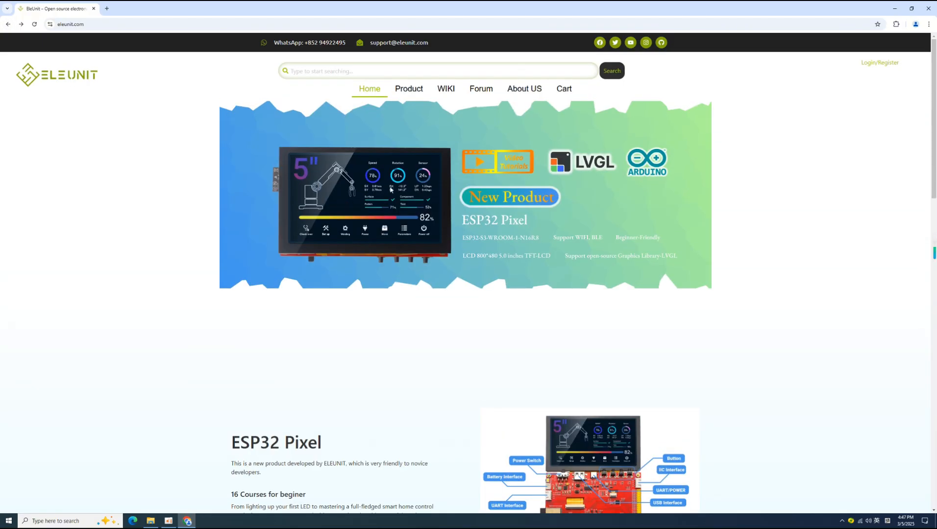
pyautogui.click(448, 91)
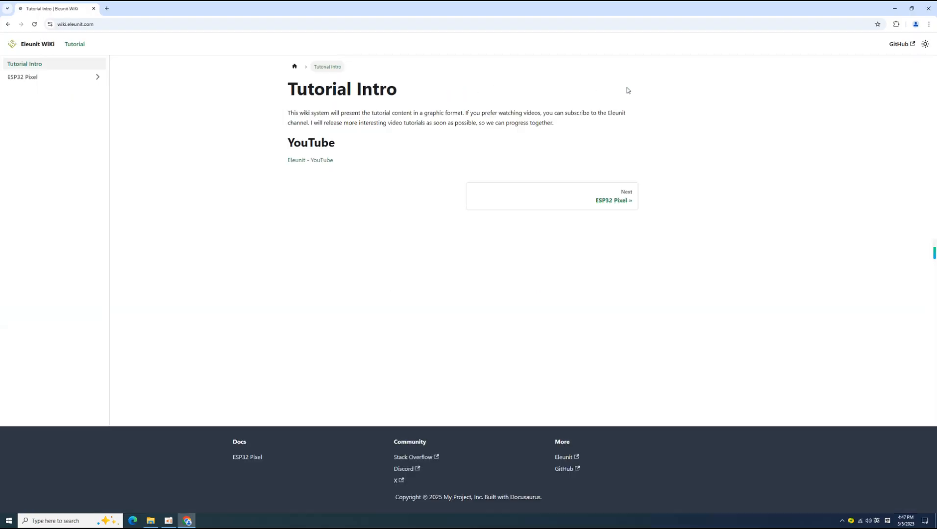
pyautogui.click(900, 45)
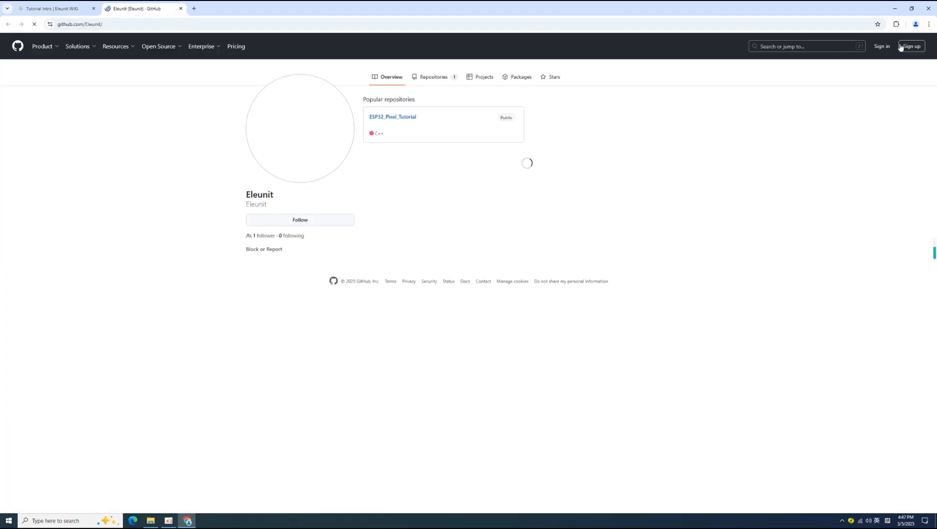
pyautogui.click(398, 120)
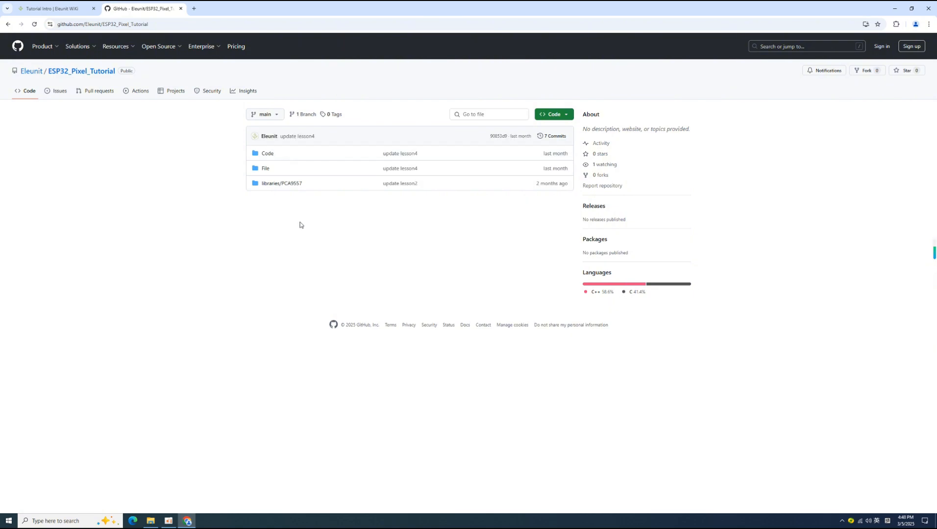
pyautogui.click(564, 115)
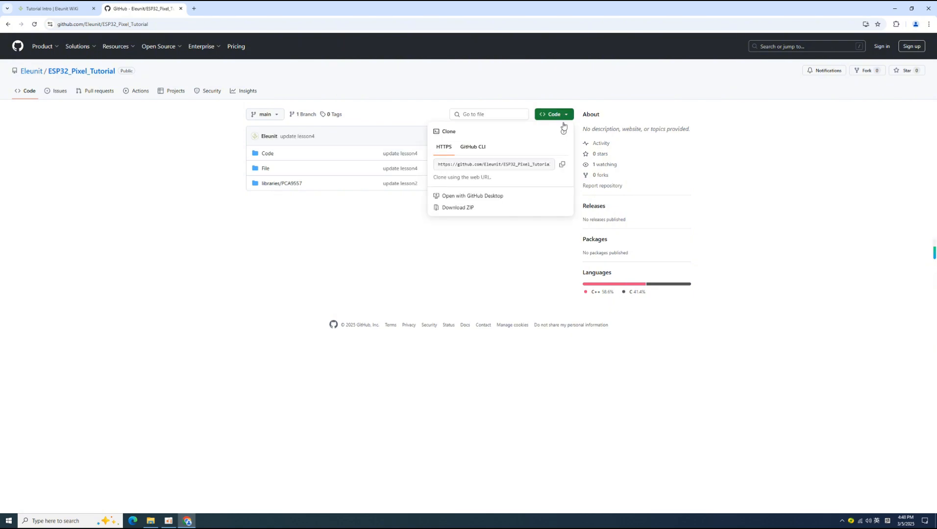
pyautogui.click(470, 208)
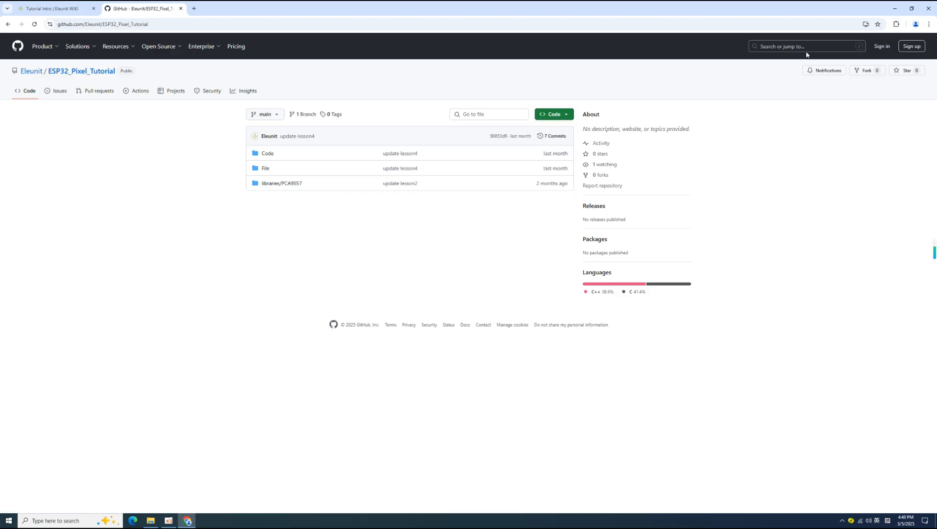
# - Switch to File Explorer and open Pixel_ESP32_LVGL8.ino from the Lesson5 code folder of ESP32_Pixel_Course in Arduino IDE
pyautogui.click(895, 8)
pyautogui.click(150, 521)
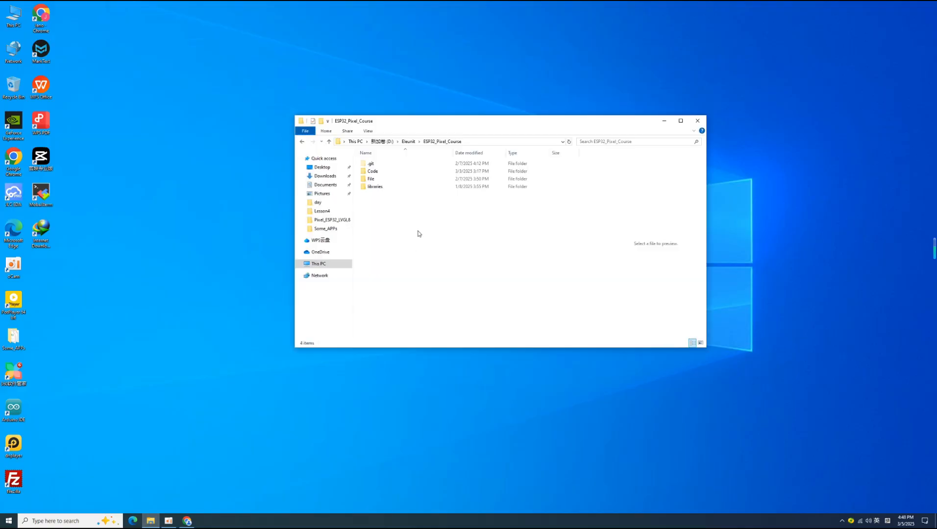
pyautogui.click(374, 174)
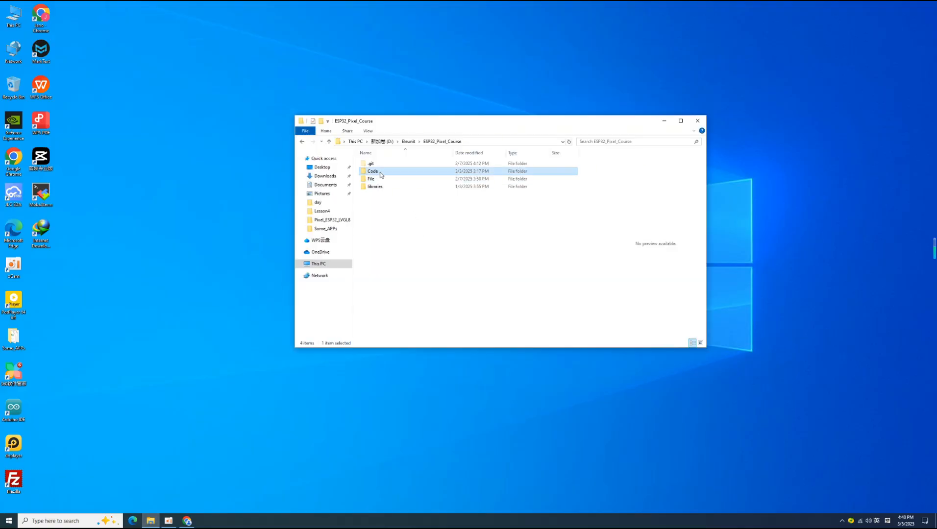
pyautogui.doubleClick(380, 174)
pyautogui.doubleClick(378, 193)
pyautogui.doubleClick(392, 167)
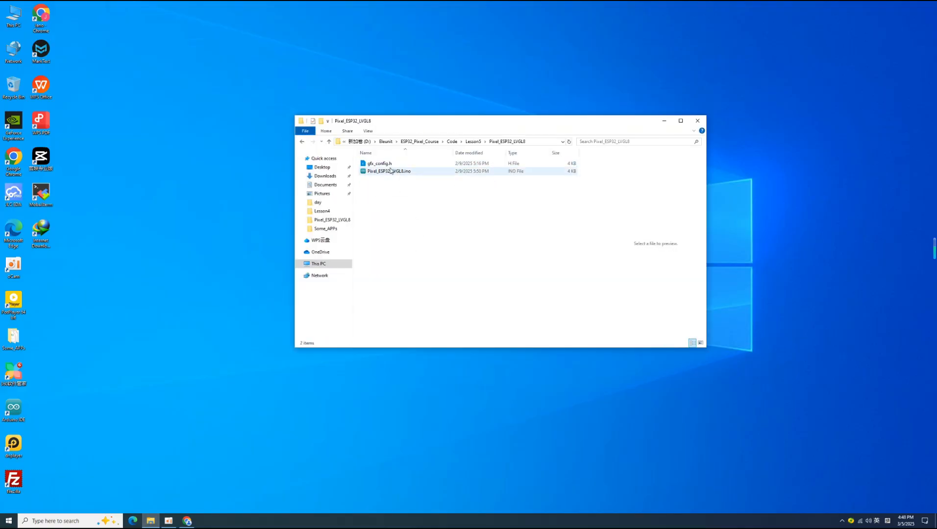
pyautogui.doubleClick(390, 171)
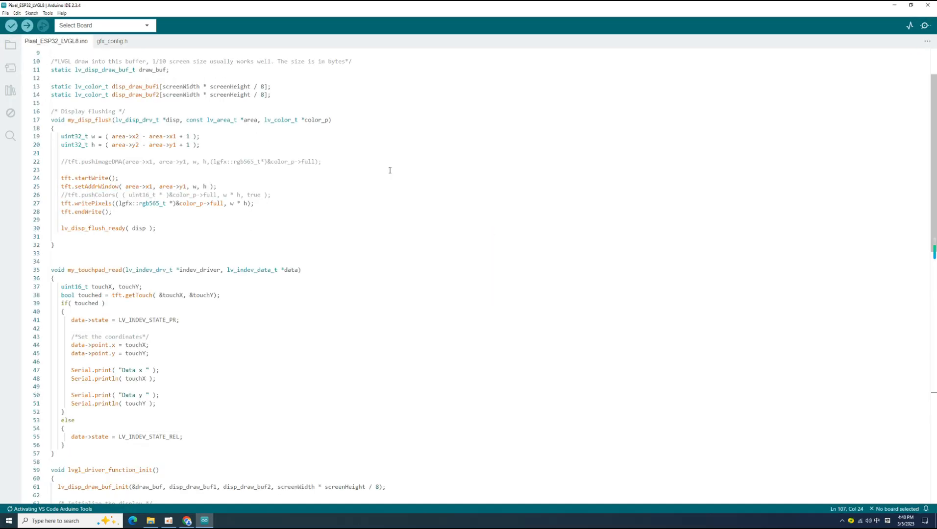
# - Review the sketch from its include lines down to the loop function, and postpone the library and board updates
pyautogui.scroll(3, 390, 170)
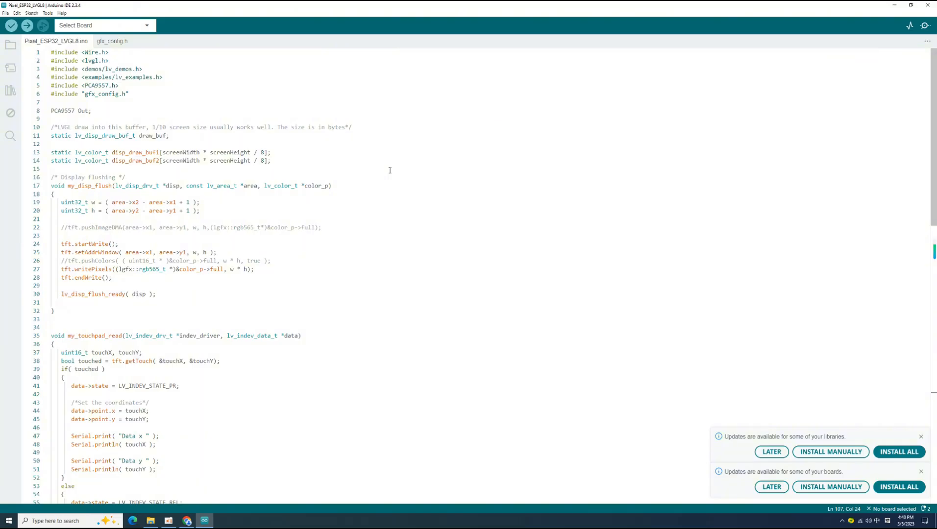
pyautogui.moveTo(143, 92); pyautogui.dragTo(51, 52)
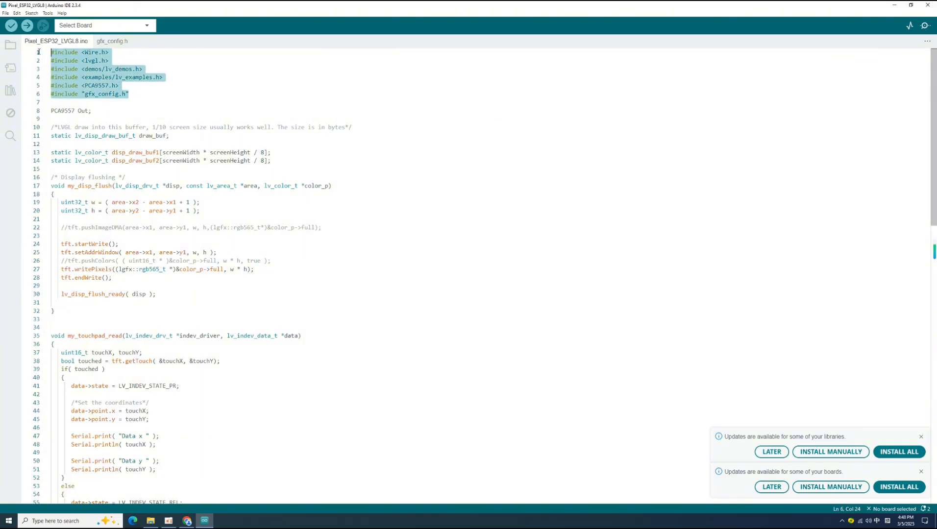
pyautogui.click(157, 93)
pyautogui.scroll(-1, 309, 139)
pyautogui.scroll(-20, 309, 139)
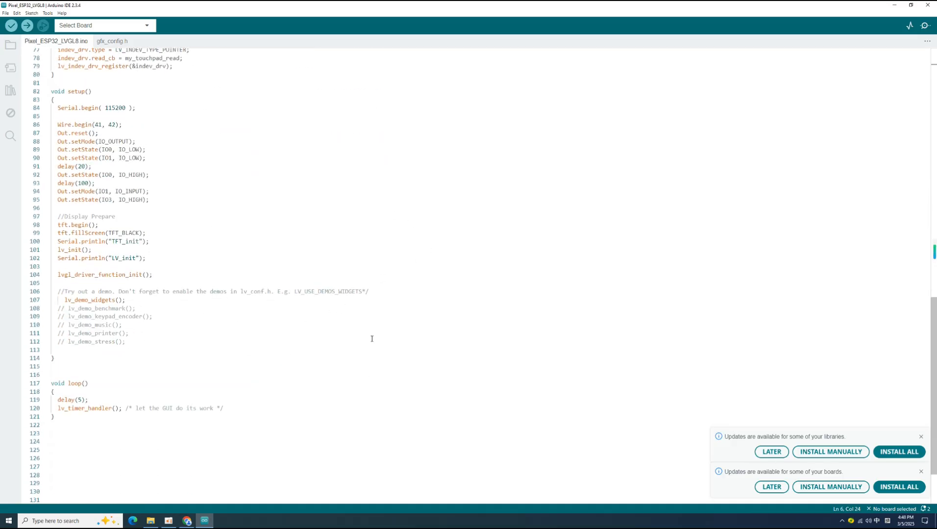
pyautogui.click(771, 451)
pyautogui.click(772, 486)
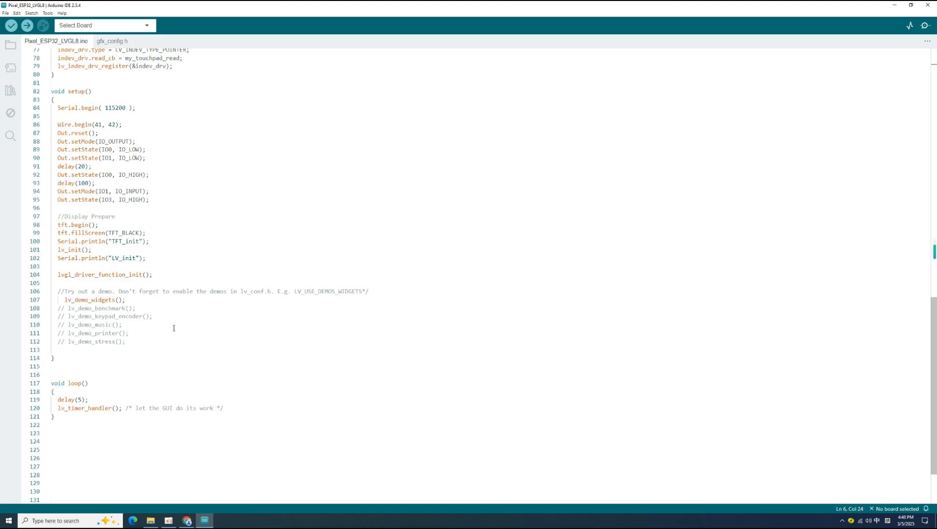
# - Comment out the lv_demo_widgets() call in the setup function and save the sketch
pyautogui.click(59, 300)
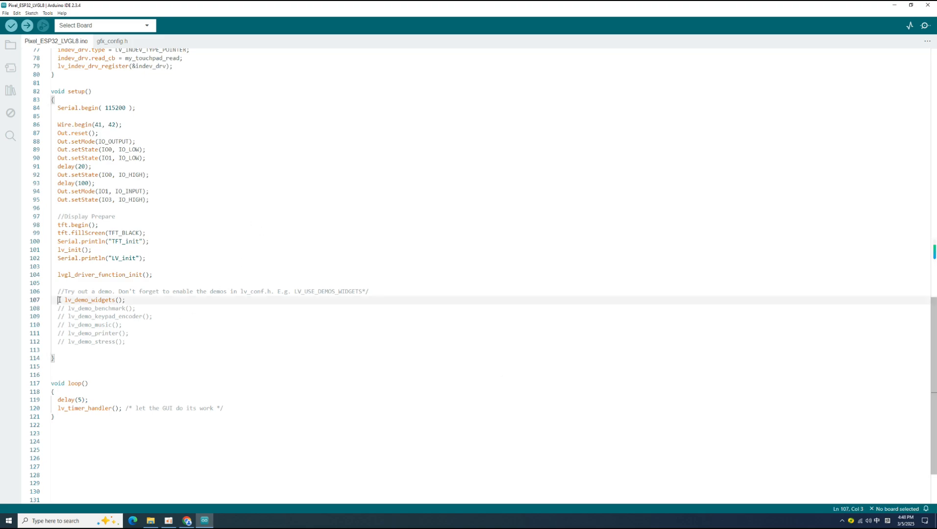
pyautogui.moveTo(126, 300); pyautogui.dragTo(16, 303)
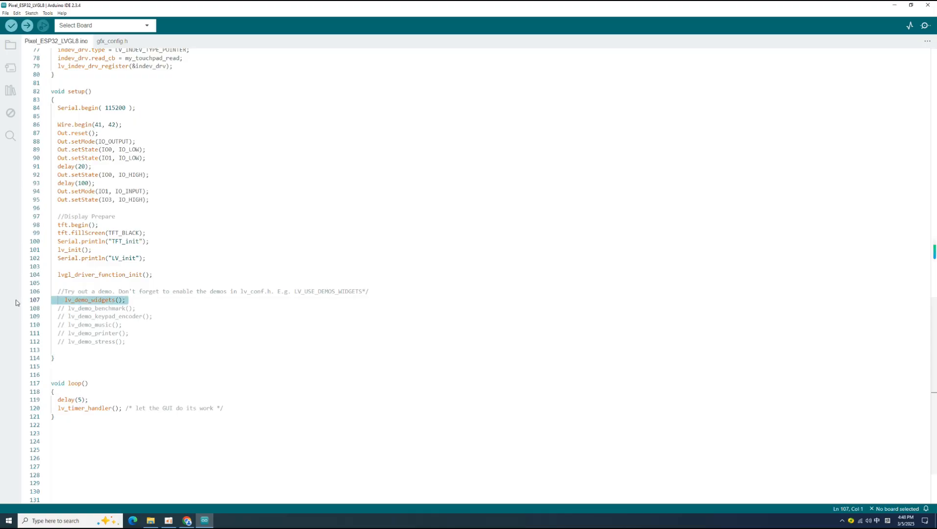
pyautogui.hotkey('ctrl', '/')
pyautogui.hotkey('ctrl', 's')
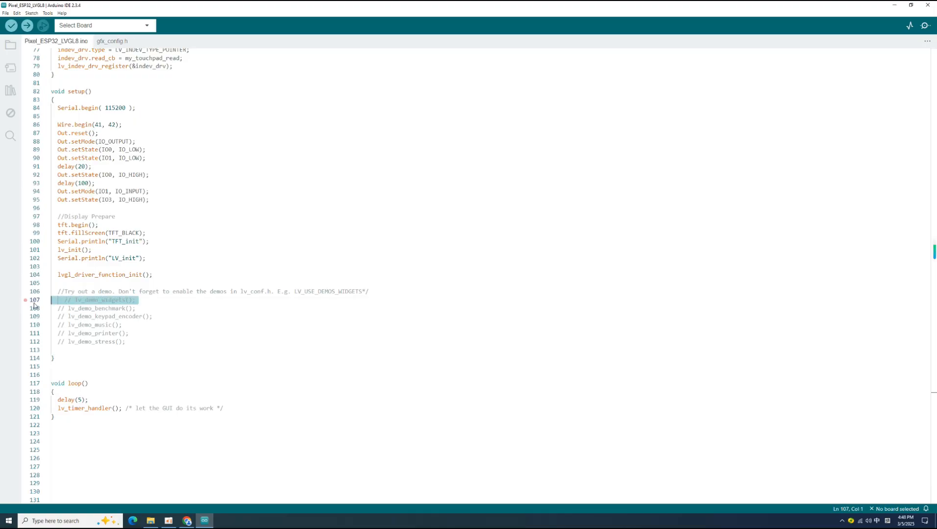
pyautogui.click(153, 300)
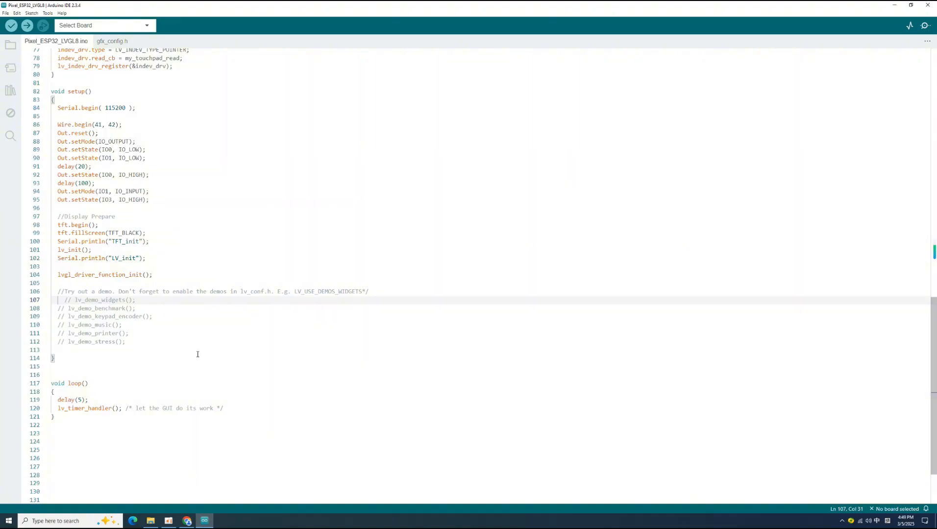
# - Switch to Chrome, search Google for "squareline studio" in a new tab, and open the official SquareLine Studio website
pyautogui.click(205, 520)
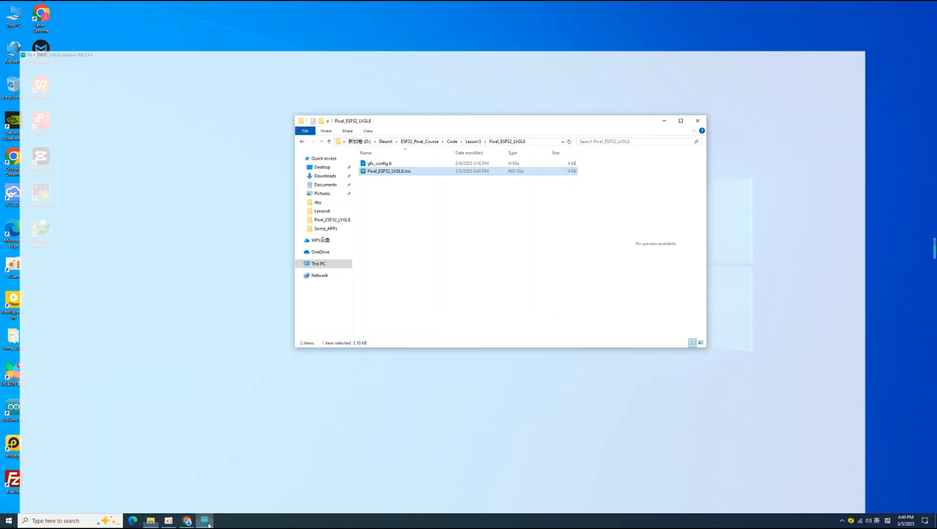
pyautogui.click(193, 522)
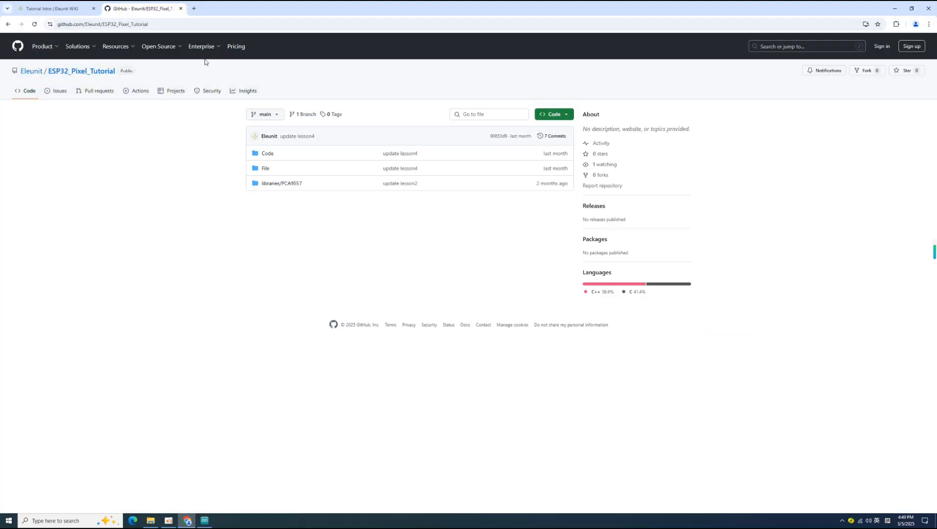
pyautogui.click(194, 9)
pyautogui.click(401, 146)
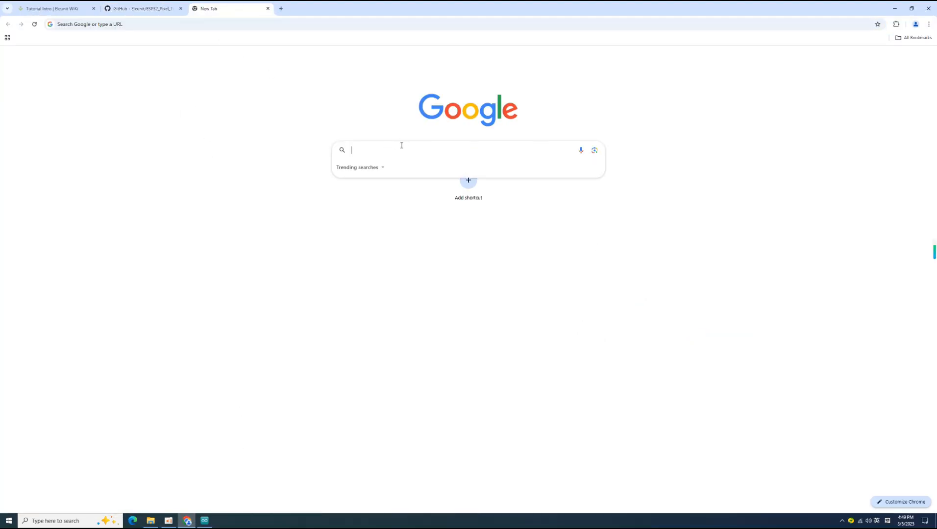
pyautogui.write('squareline studio')
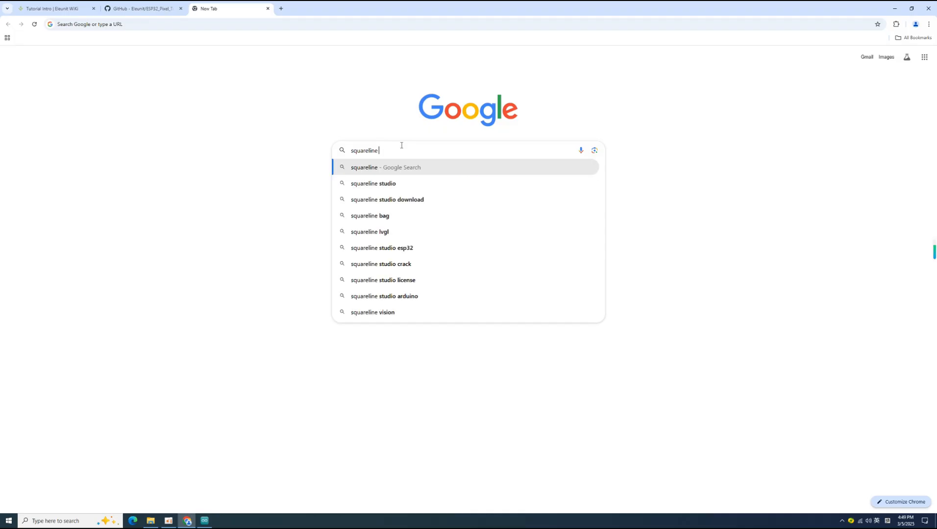
pyautogui.press('Return')
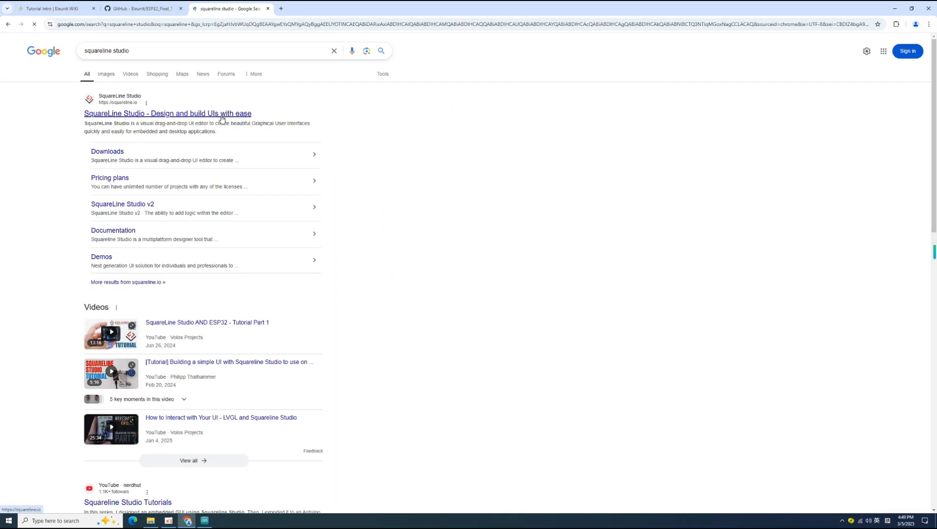
pyautogui.click(221, 118)
pyautogui.click(637, 141)
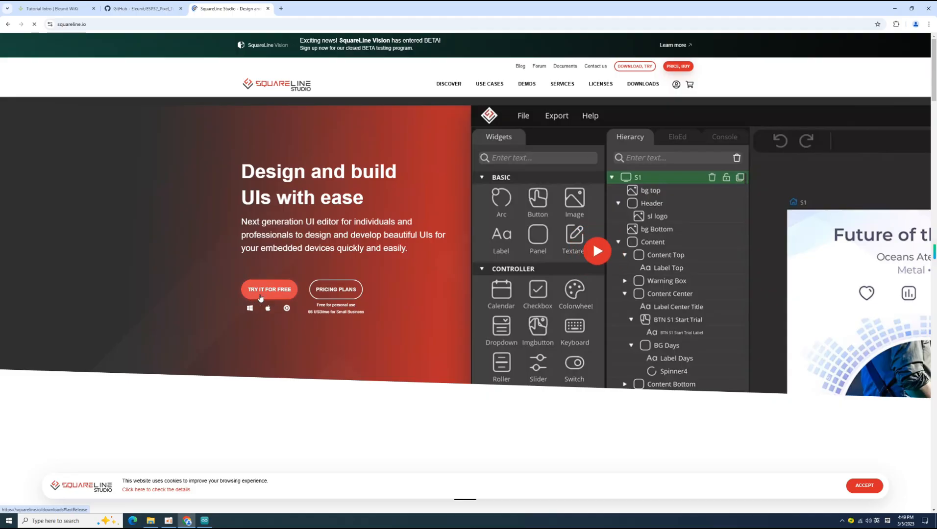
# - Download the Windows version of SquareLine Studio 1.5.1 and open the folder containing the downloaded archive
pyautogui.click(260, 297)
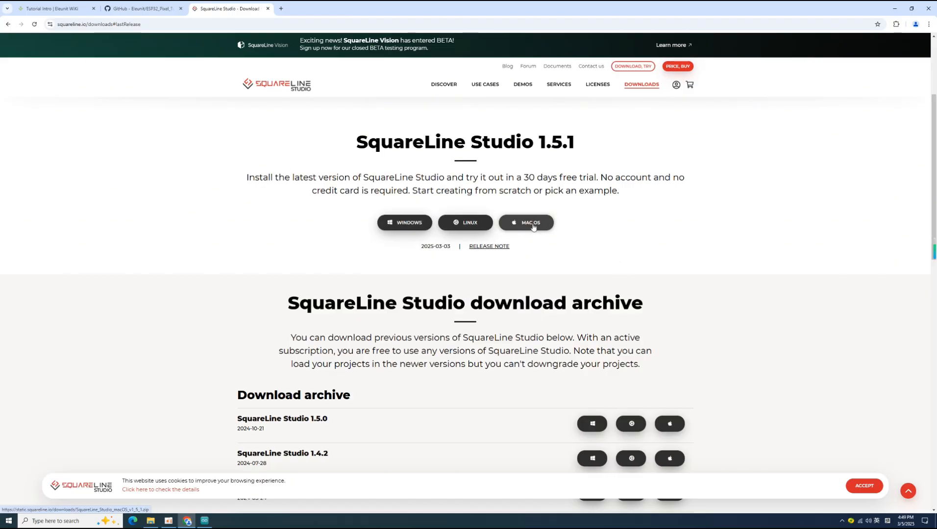
pyautogui.click(409, 228)
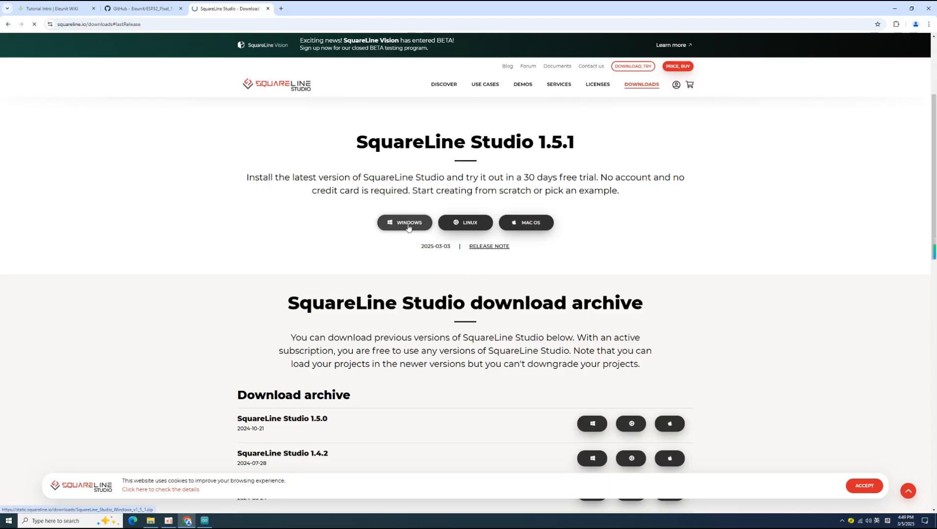
pyautogui.click(465, 295)
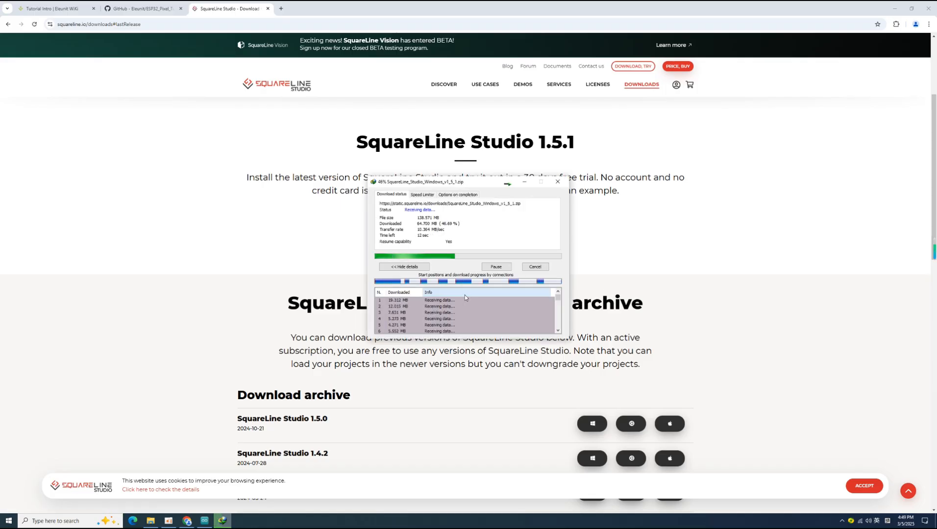
pyautogui.click(481, 283)
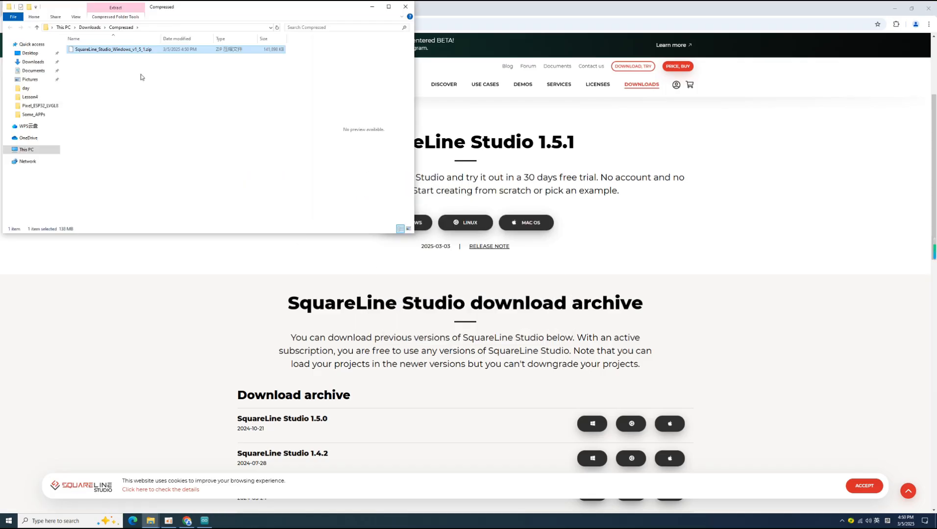
# - Extract SquareLine_Studio_Windows_v1_5_1.zip into its current folder with 7-Zip and launch SquareLine_Studio_1.5.1_Setup.exe
pyautogui.rightClick(135, 50)
pyautogui.moveTo(201, 93)
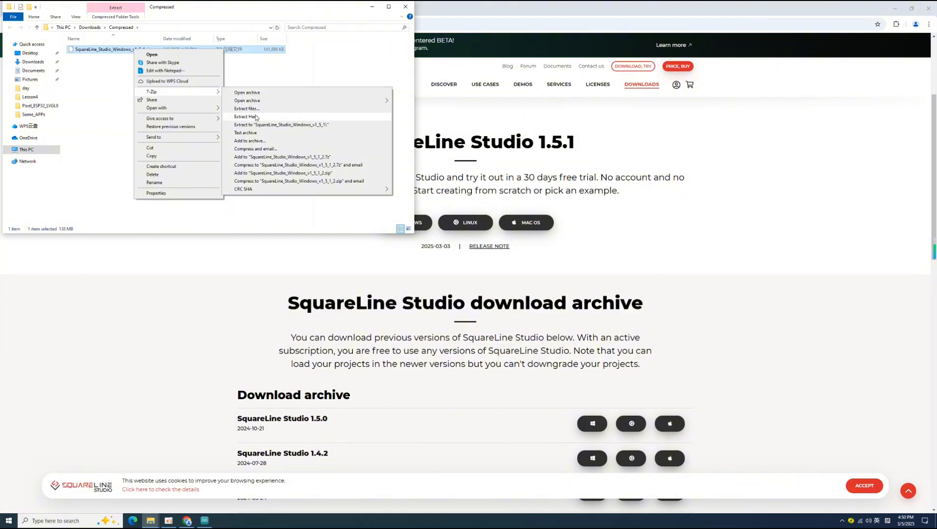
pyautogui.click(256, 117)
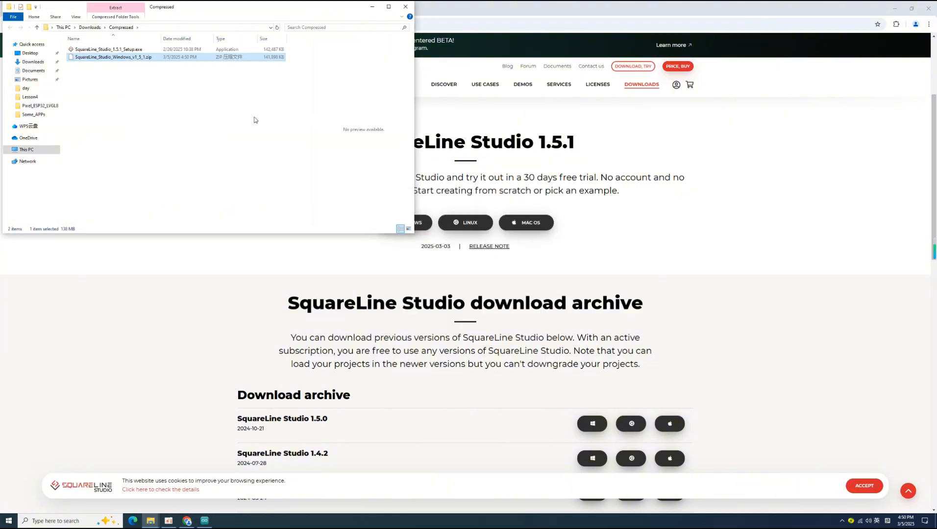
pyautogui.doubleClick(139, 50)
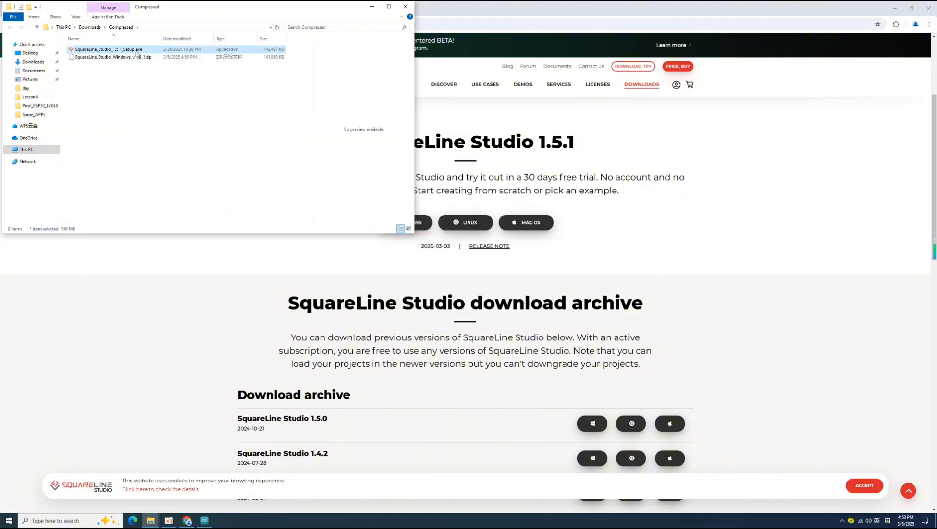
pyautogui.click(371, 7)
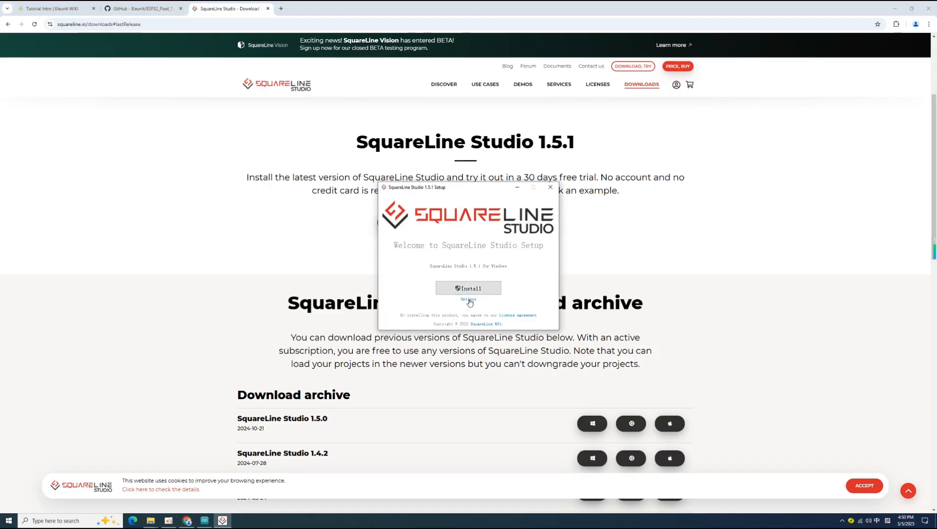
# - Install SquareLine Studio 1.5.1 with the APPS folder on the D: drive as its destination and finish the setup
pyautogui.click(468, 299)
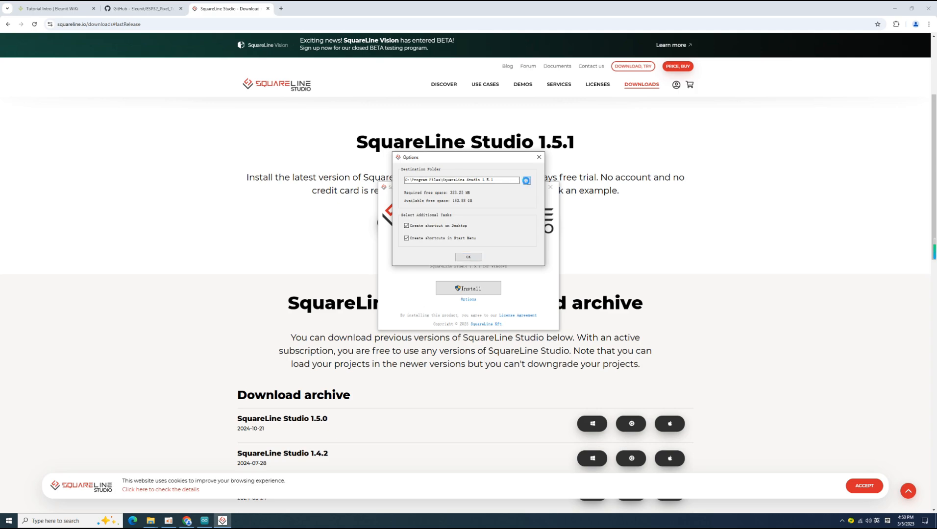
pyautogui.click(526, 181)
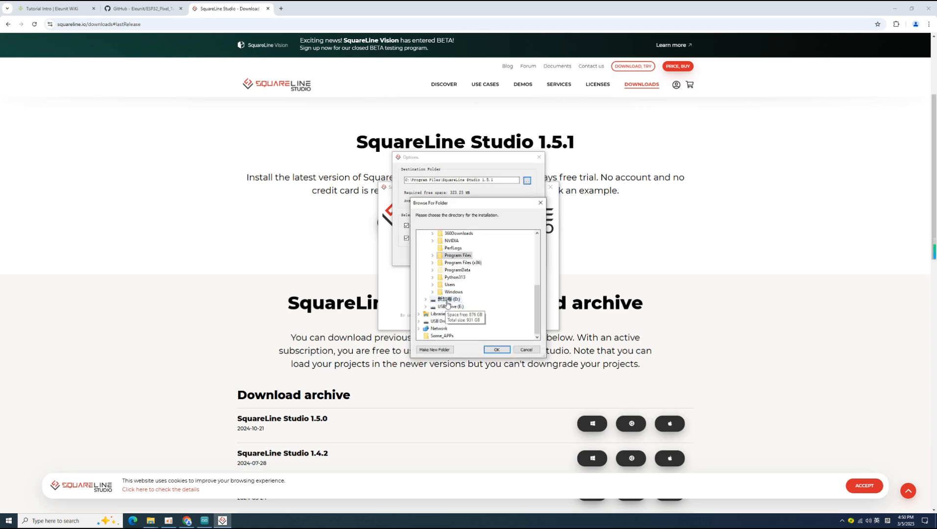
pyautogui.click(446, 301)
pyautogui.click(457, 285)
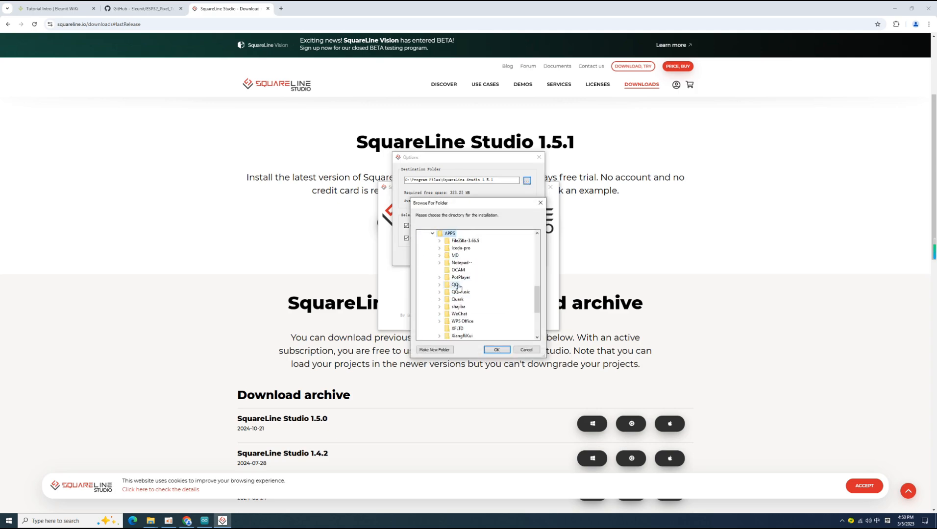
pyautogui.click(495, 349)
pyautogui.click(468, 261)
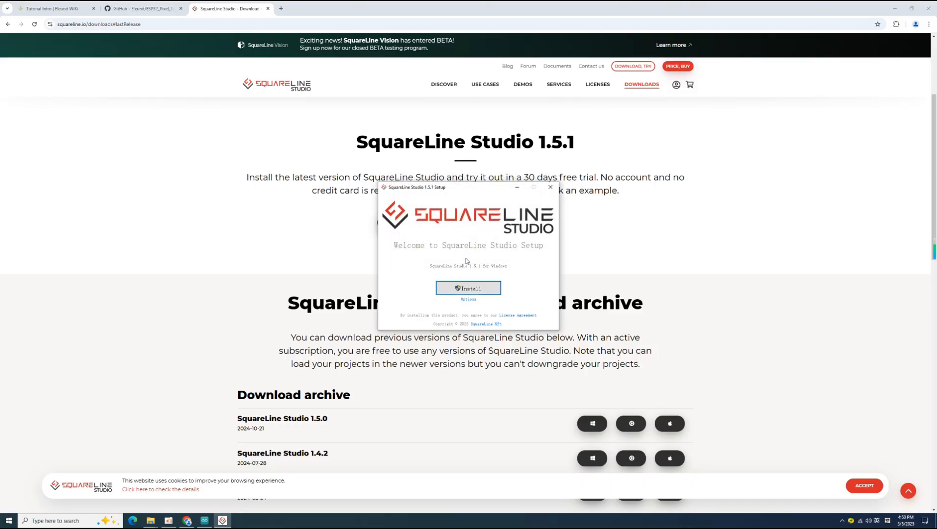
pyautogui.click(470, 290)
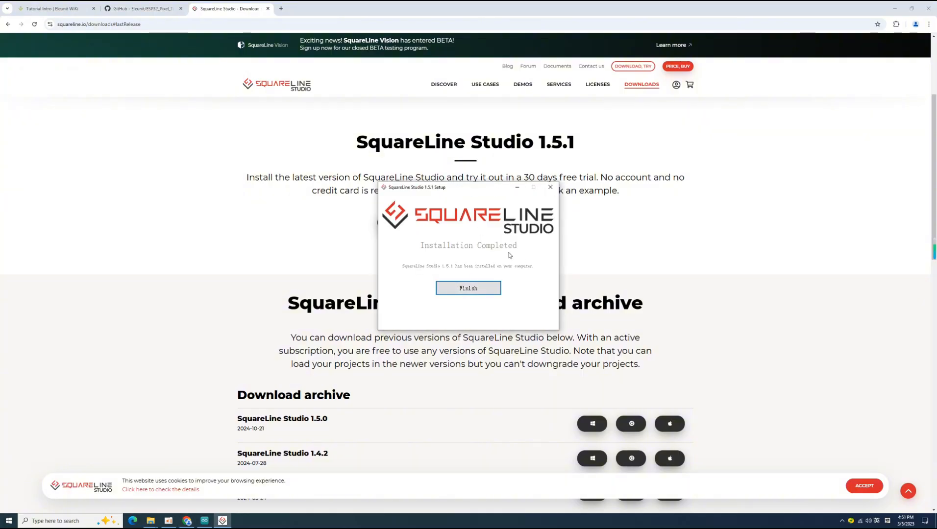
pyautogui.click(469, 290)
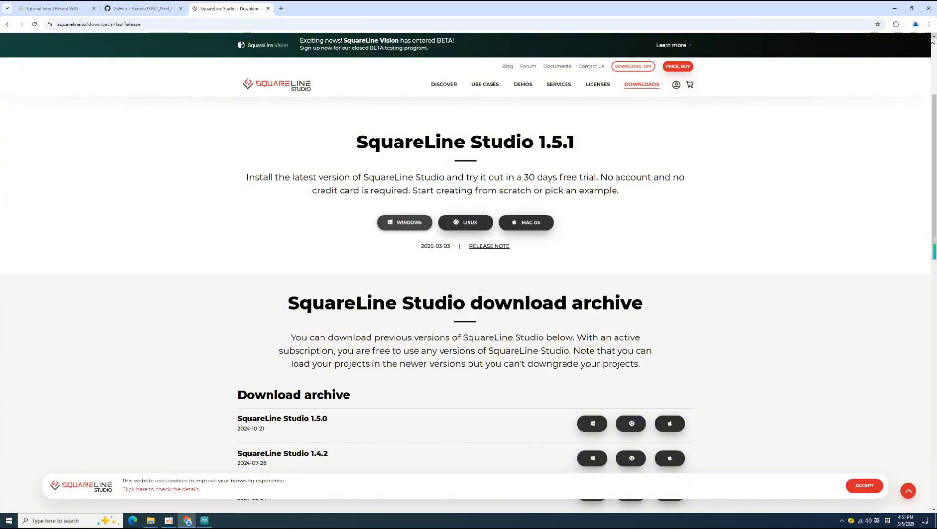
# - Minimize the browser and launch SquareLine Studio 1.5.1 from the desktop
pyautogui.click(895, 9)
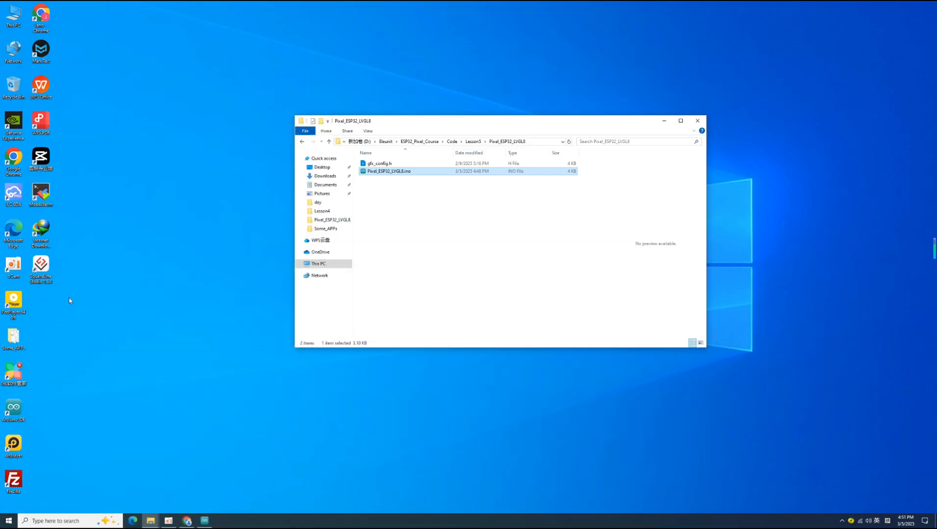
pyautogui.click(69, 298)
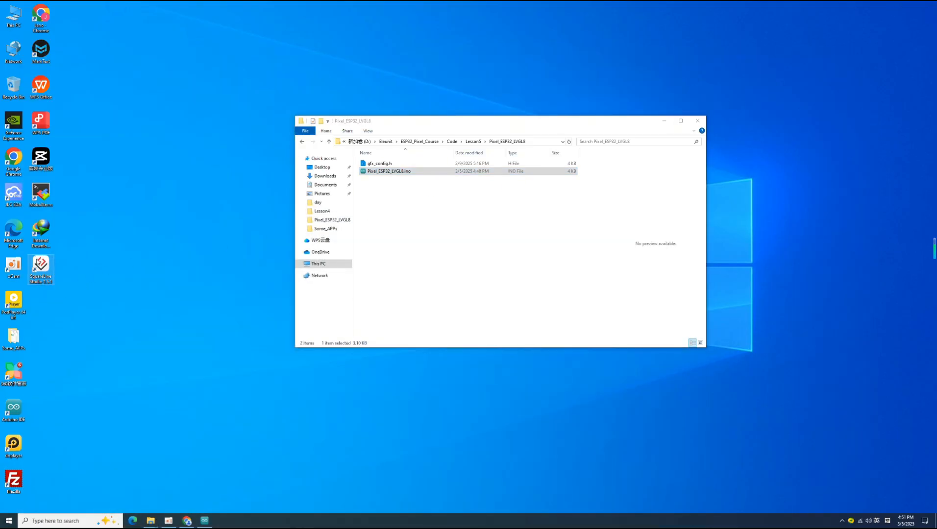
pyautogui.doubleClick(38, 262)
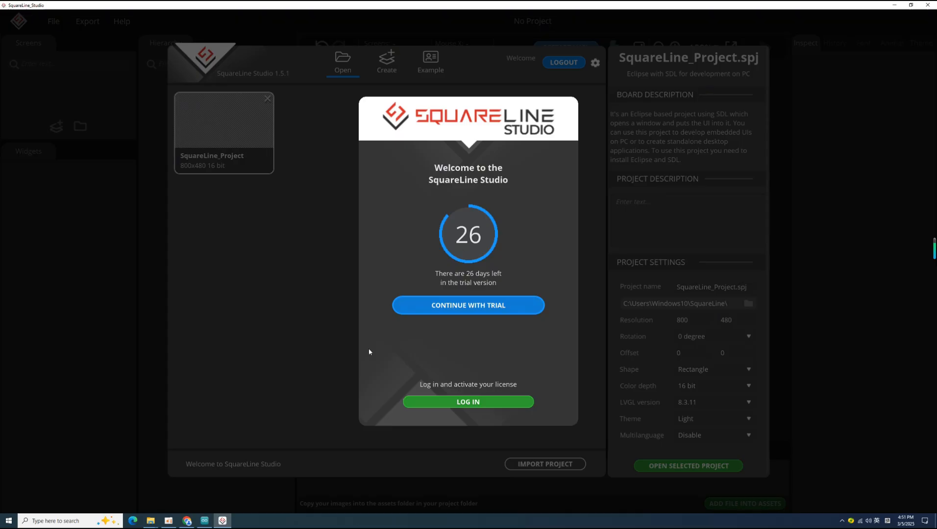
# - Switch to Chrome, highlight the free trial terms on the SquareLine Studio download page, and minimize the browser again
pyautogui.moveTo(187, 520)
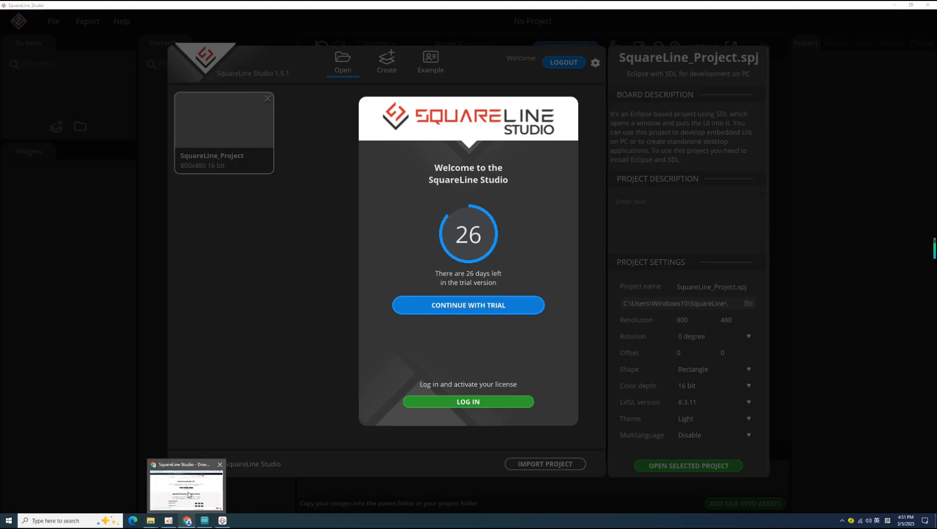
pyautogui.click(211, 472)
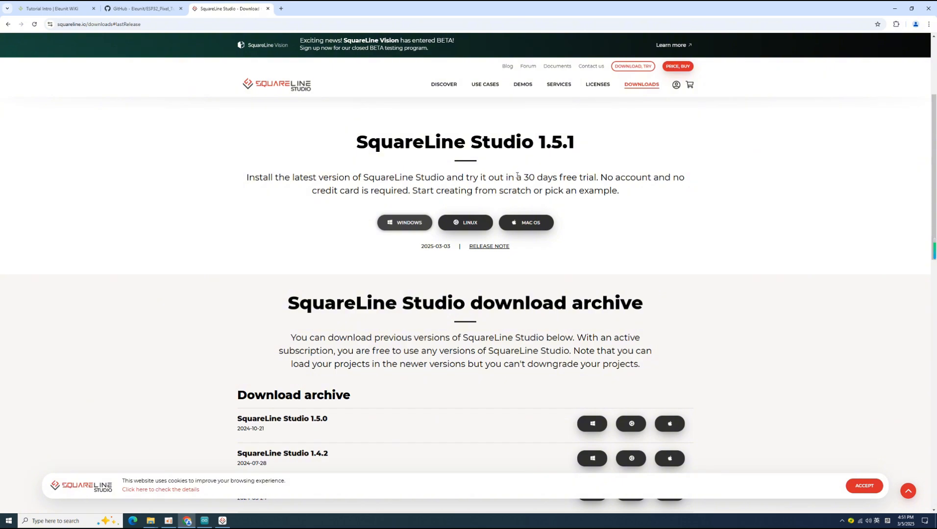
pyautogui.moveTo(517, 176); pyautogui.dragTo(597, 174)
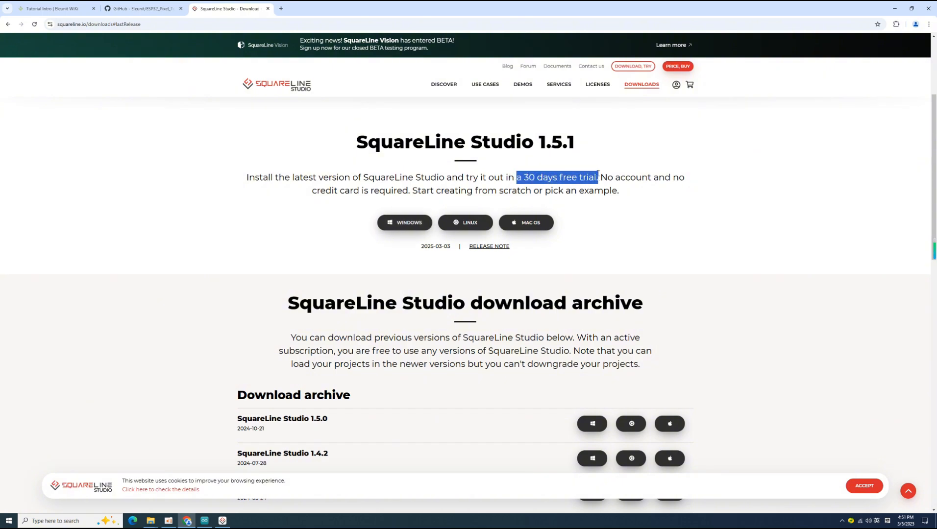
pyautogui.click(636, 223)
pyautogui.click(895, 9)
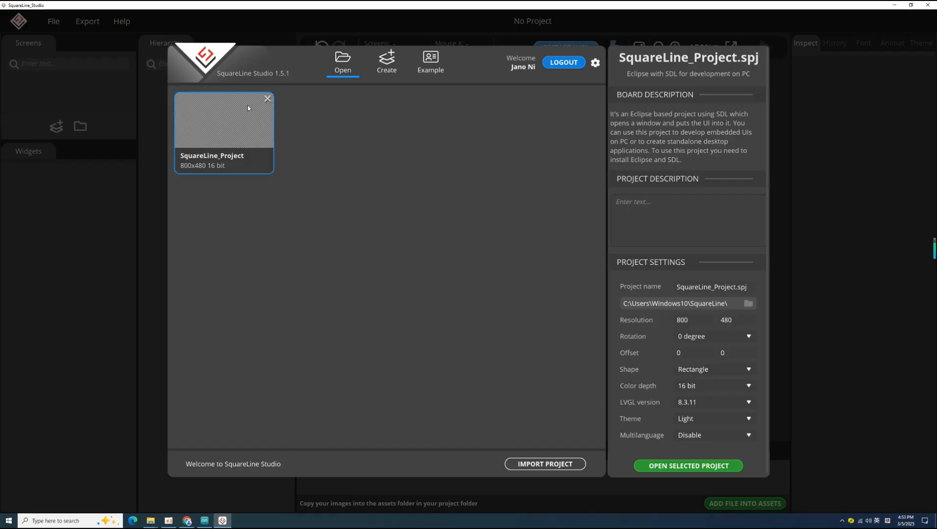
# - Remove the existing SquareLine_Project entry from the list of projects to open
pyautogui.click(267, 99)
pyautogui.click(429, 259)
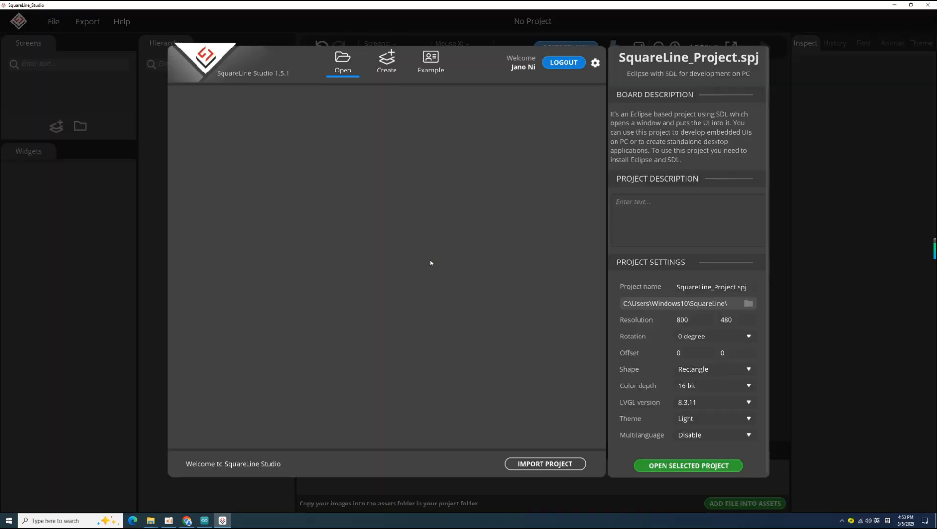
# - View the example projects and choose the Desktop template CMake/Eclipse/VScode with SDL for development on PC for a new project
pyautogui.click(387, 64)
pyautogui.click(415, 69)
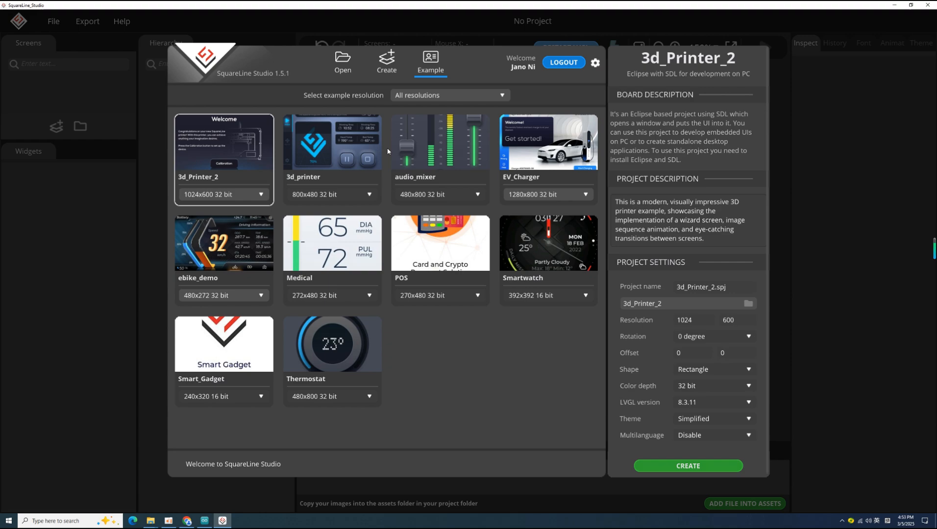
pyautogui.click(387, 71)
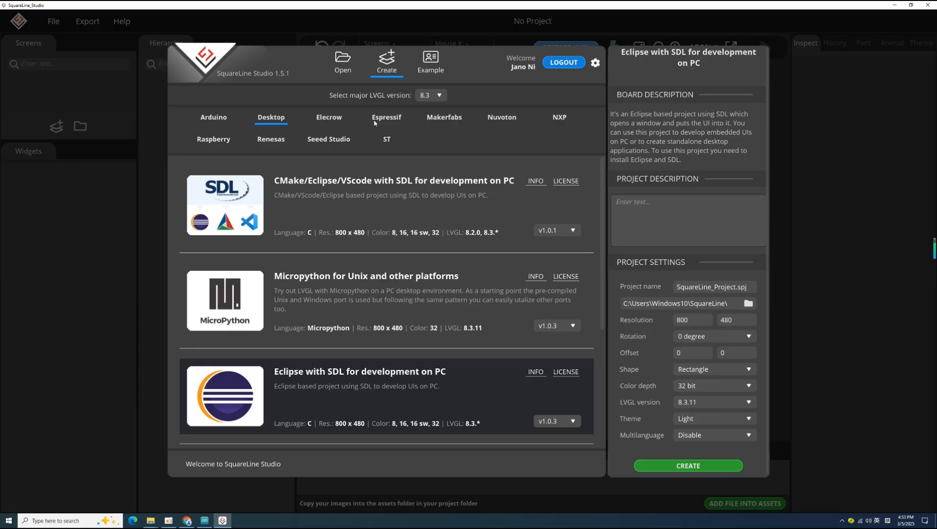
pyautogui.click(342, 196)
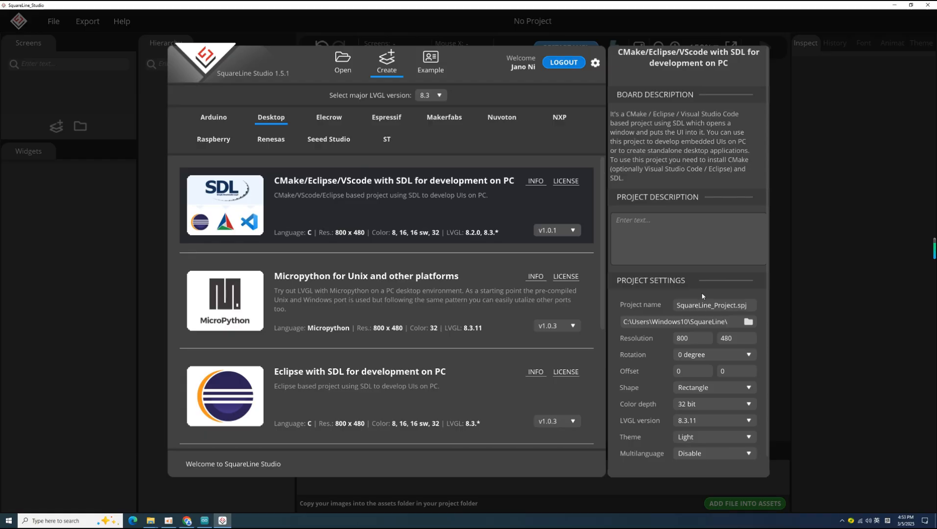
# - Name the new project test.spj
pyautogui.click(720, 307)
pyautogui.click(679, 307)
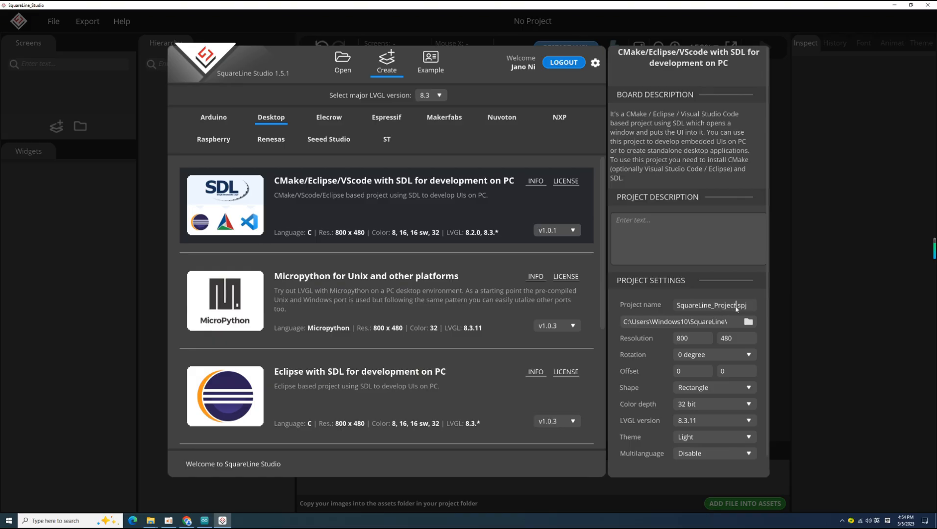
pyautogui.moveTo(736, 308); pyautogui.dragTo(663, 317)
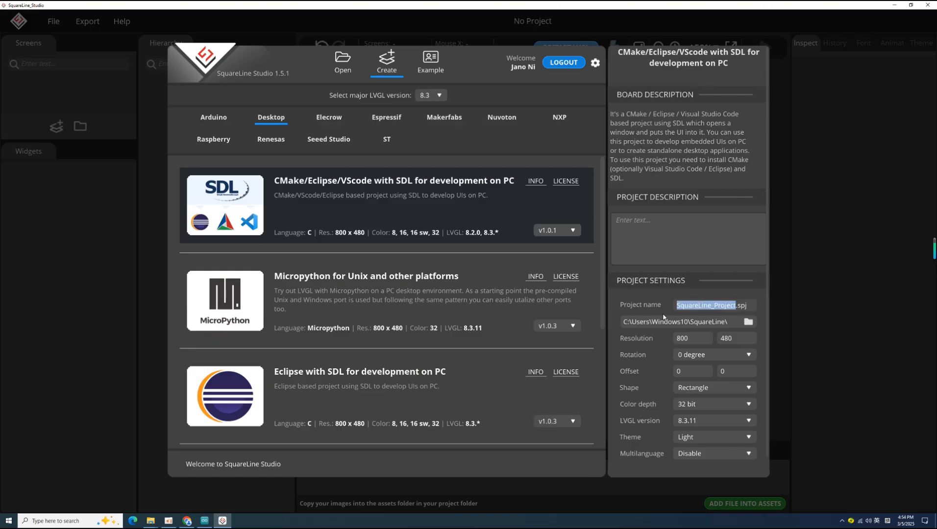
pyautogui.write('test')
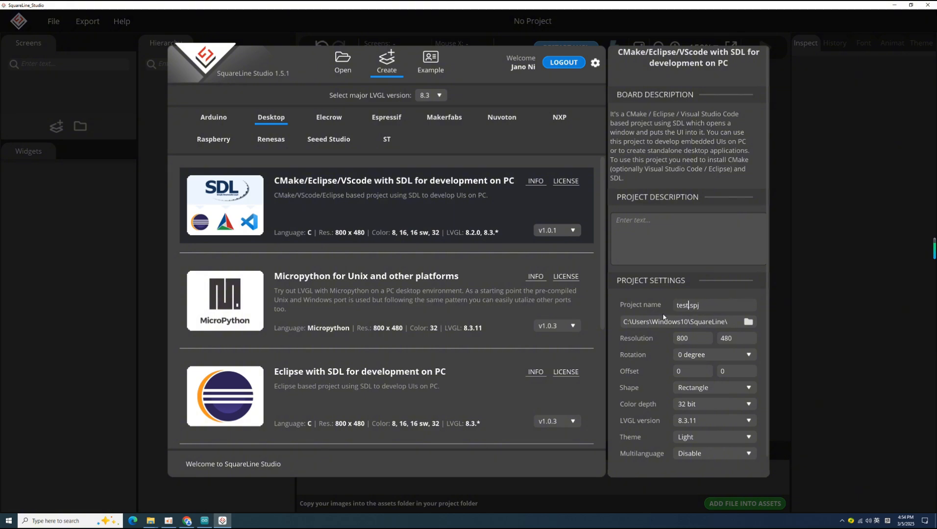
# - Create a folder named test inside D:\LVGL_Project and select it as the project folder
pyautogui.click(747, 323)
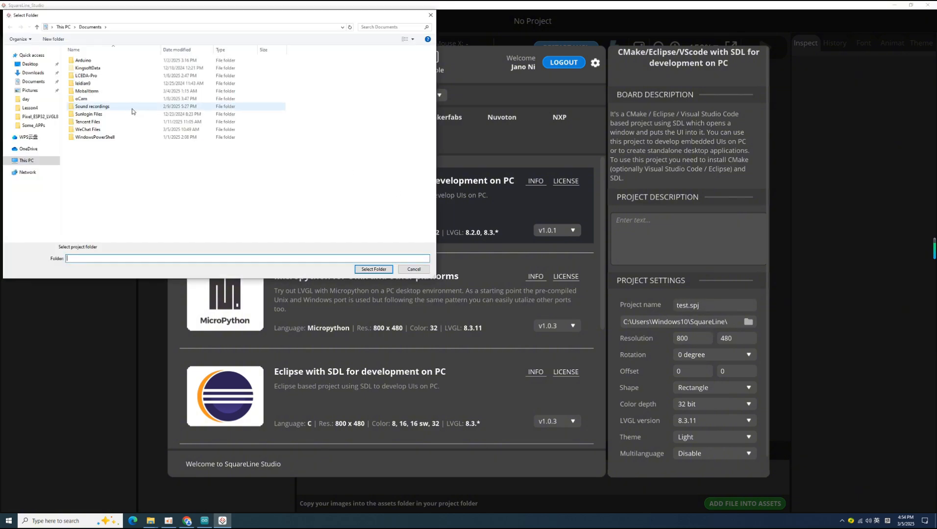
pyautogui.click(41, 162)
pyautogui.doubleClick(271, 140)
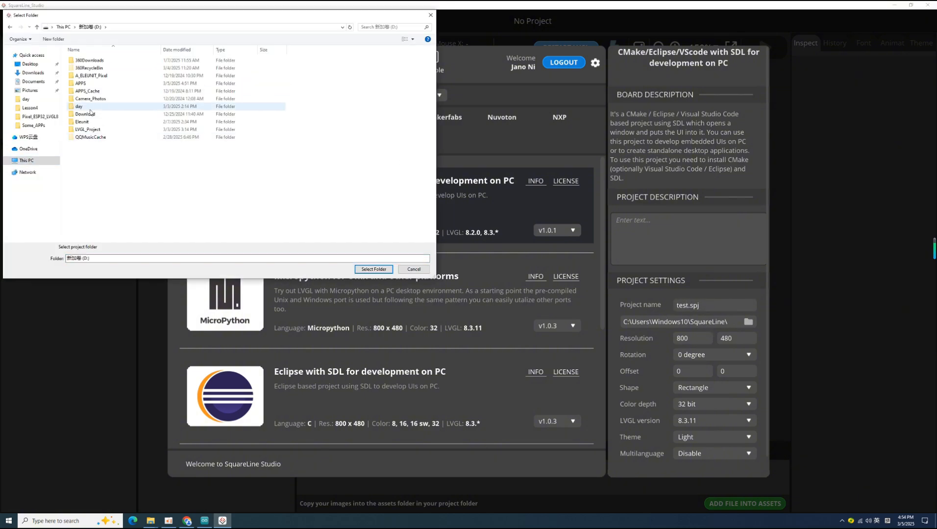
pyautogui.doubleClick(120, 120)
pyautogui.rightClick(142, 96)
pyautogui.moveTo(205, 189)
pyautogui.click(246, 190)
pyautogui.write('test')
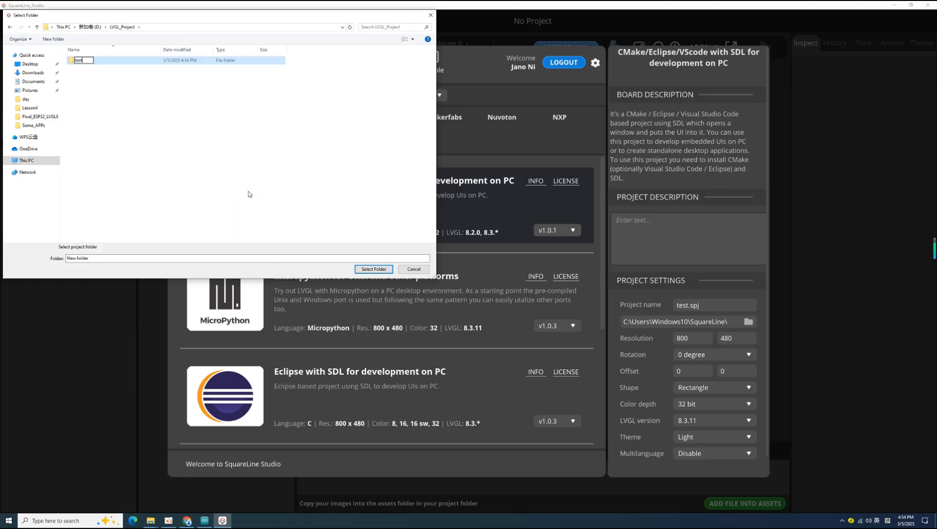
pyautogui.press('Return')
pyautogui.press('Return')
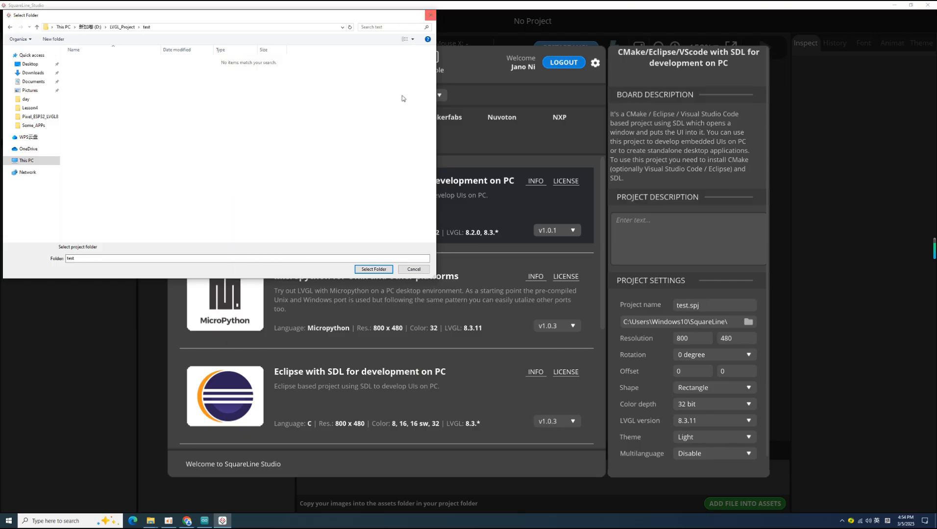
pyautogui.click(374, 269)
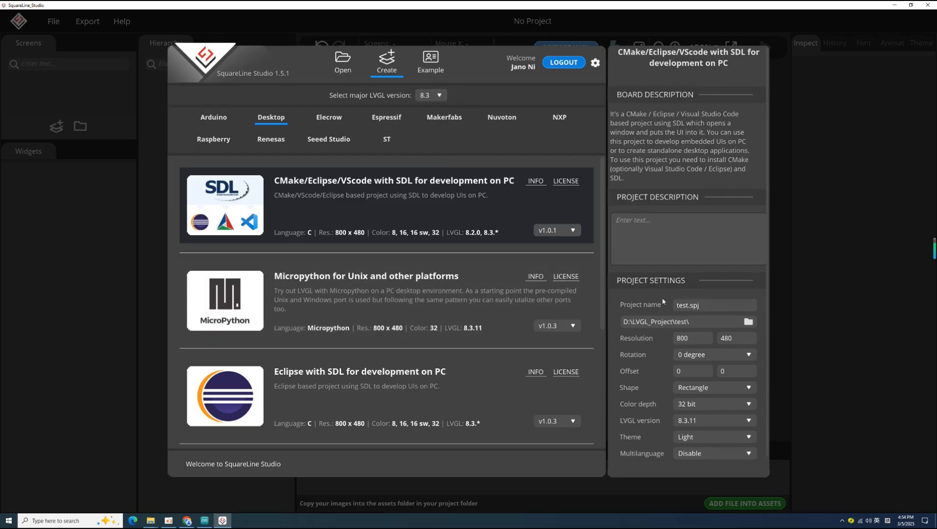
# - Check the rotation options, leaving 0 degree selected, and set the project's color depth to 16 bit
pyautogui.scroll(-1, 690, 294)
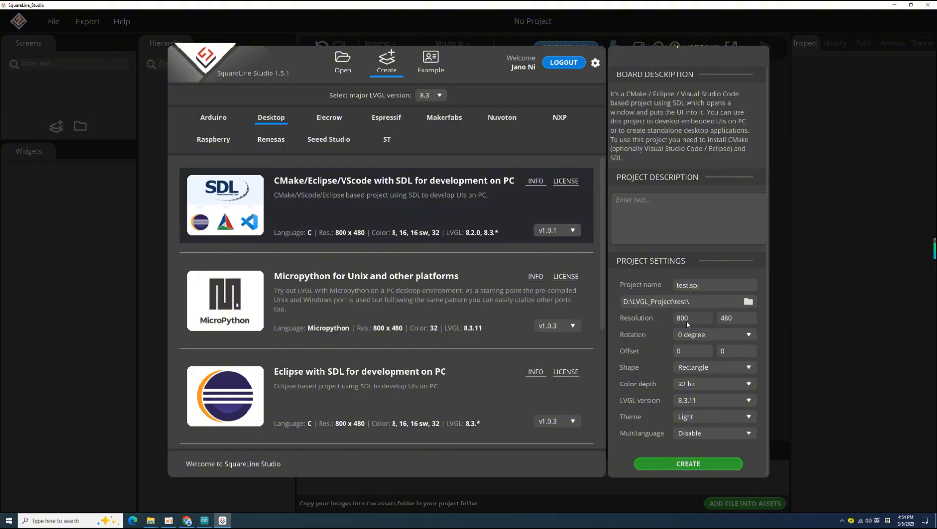
pyautogui.click(696, 338)
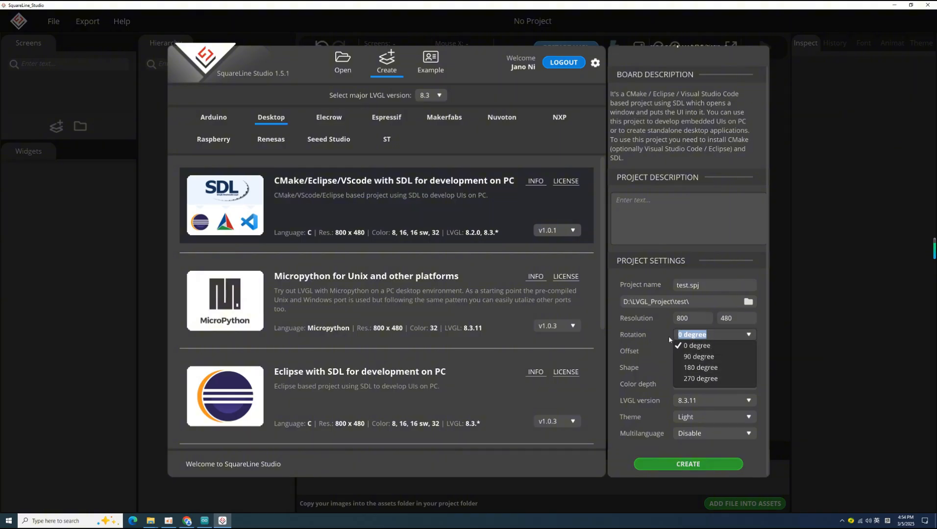
pyautogui.click(697, 337)
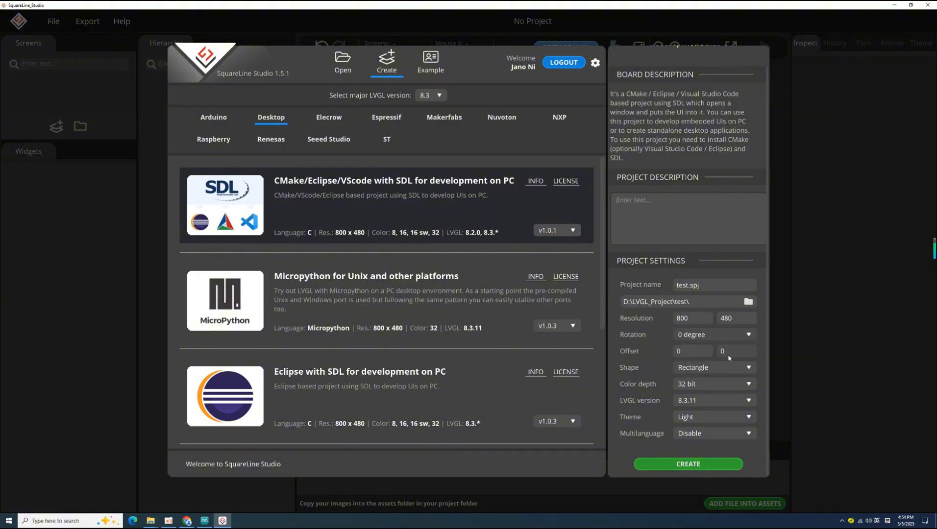
pyautogui.click(702, 384)
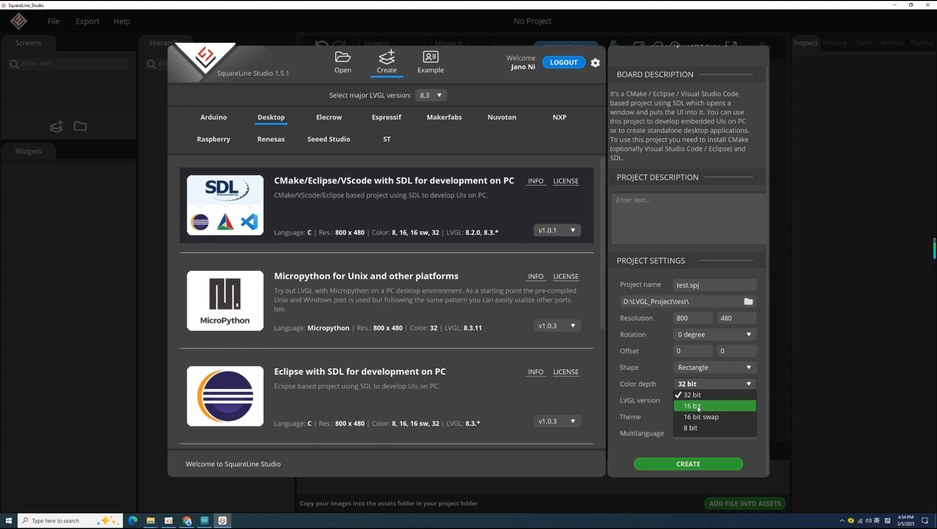
pyautogui.click(698, 407)
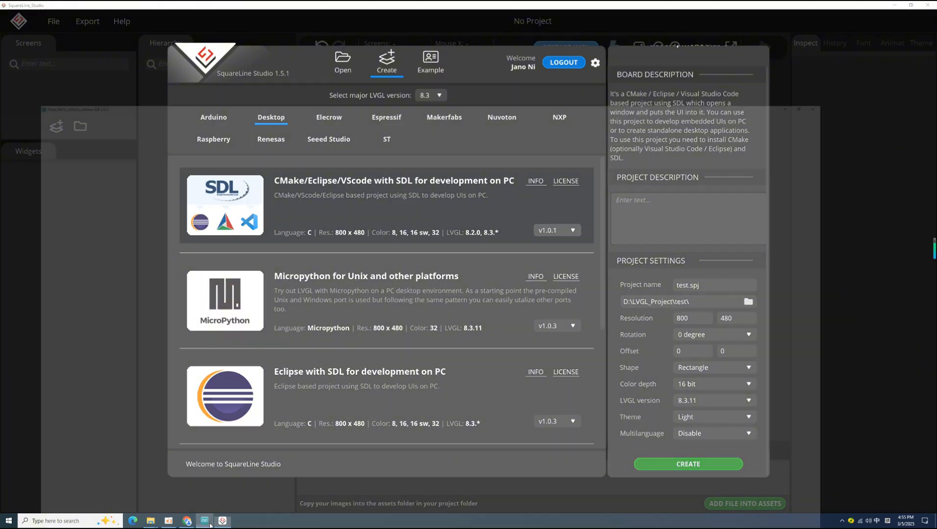
# - Switch to Arduino IDE and search the Library Manager for LVGL to check the installed lvgl version
pyautogui.click(206, 521)
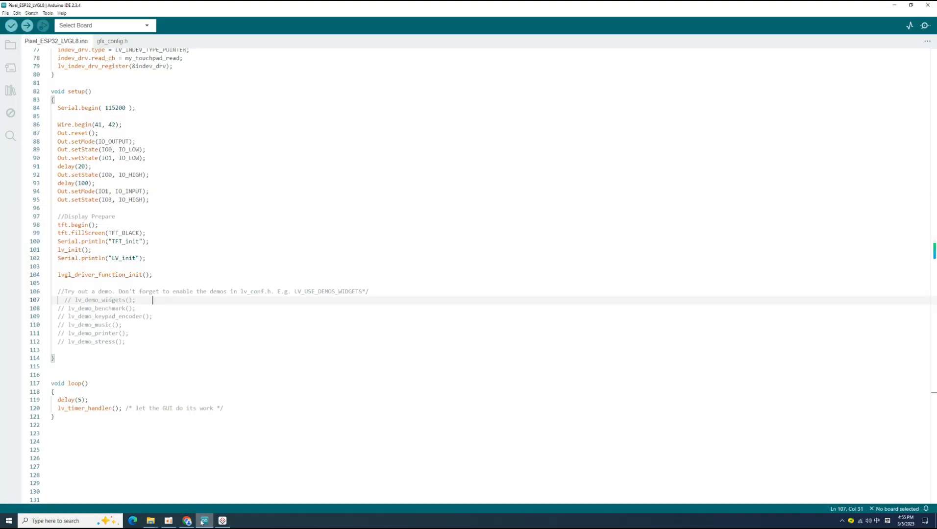
pyautogui.click(10, 91)
pyautogui.write('LVGL')
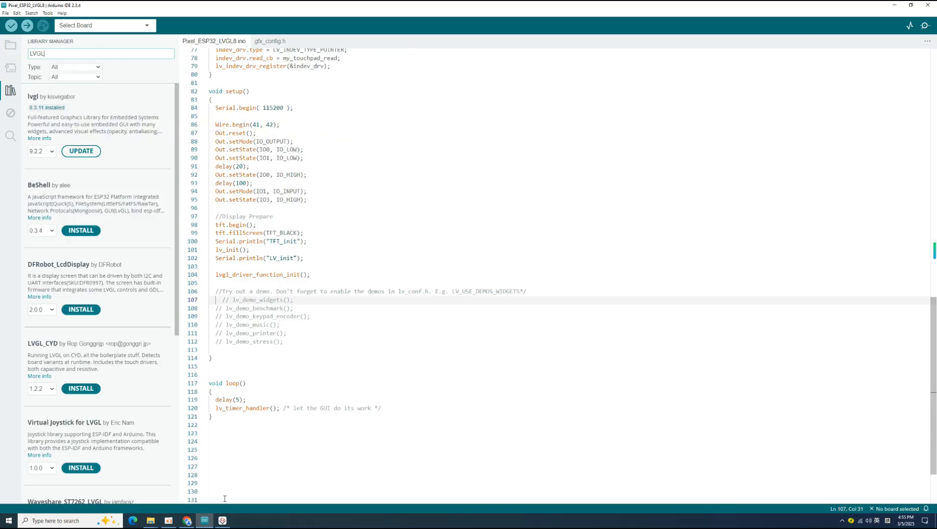
# - Return to SquareLine Studio, select LVGL version 8.3.11, and create the test project
pyautogui.click(222, 520)
pyautogui.click(687, 401)
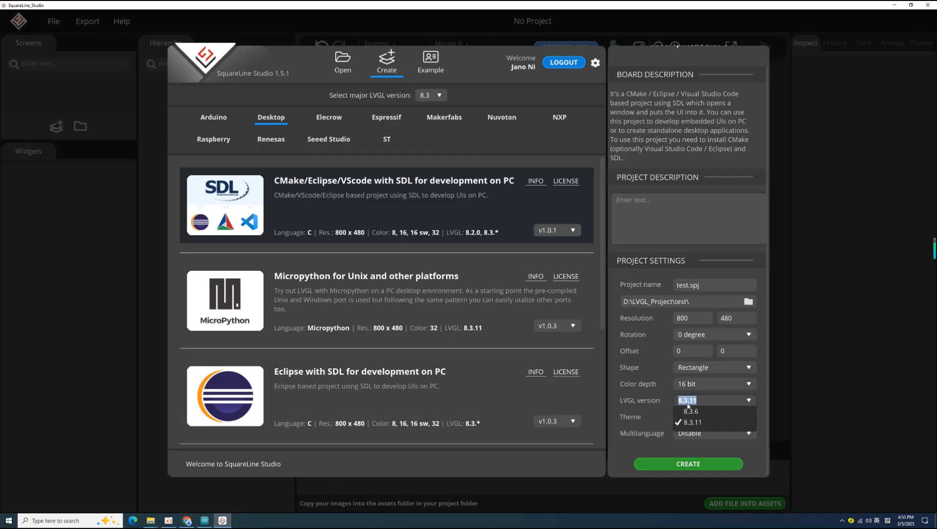
pyautogui.click(692, 423)
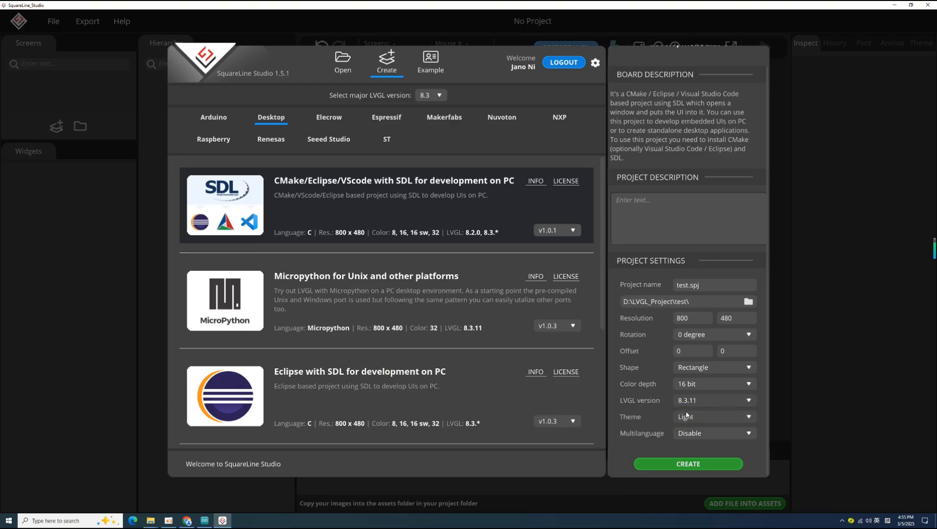
pyautogui.click(679, 465)
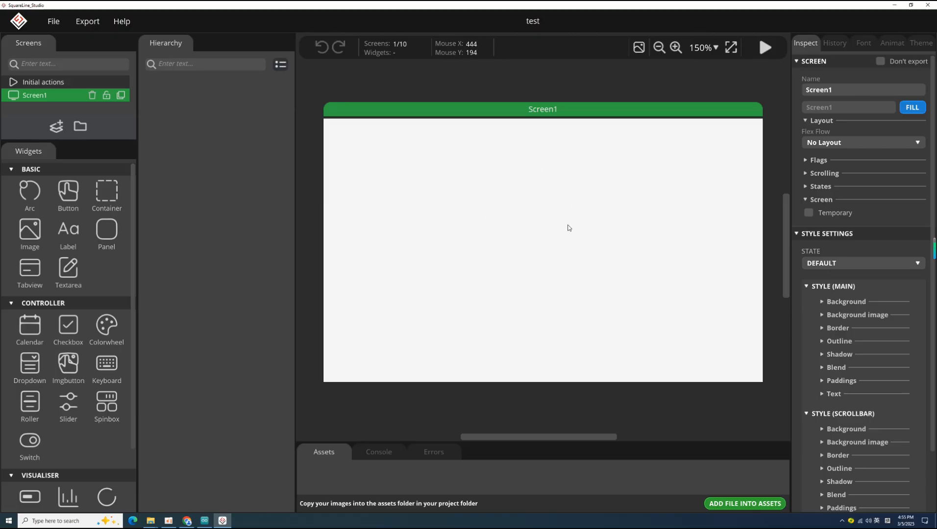
# - Narrow the hierarchy area, widen the inspector slightly, and set the canvas zoom to 87% with Screen1 centered
pyautogui.moveTo(294, 198); pyautogui.dragTo(257, 199)
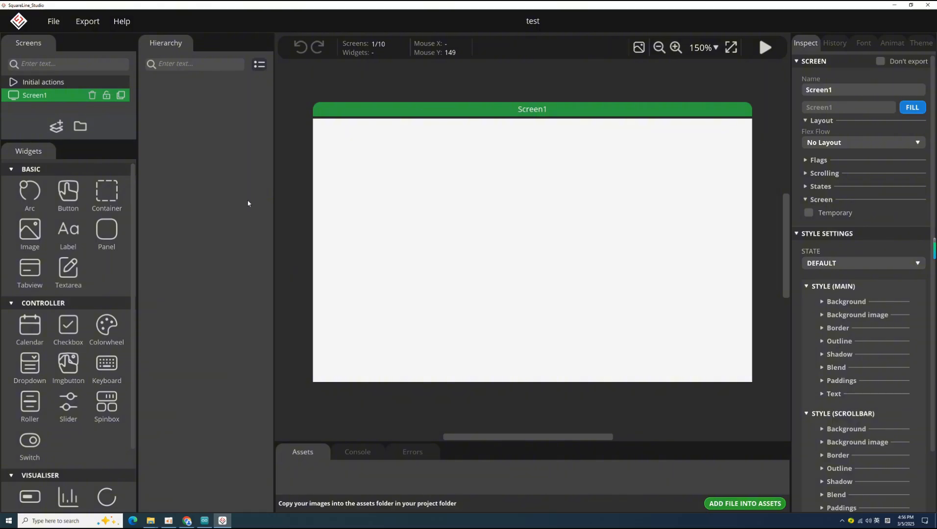
pyautogui.moveTo(795, 174); pyautogui.dragTo(783, 179)
pyautogui.scroll(-1, 526, 193)
pyautogui.scroll(-2, 525, 194)
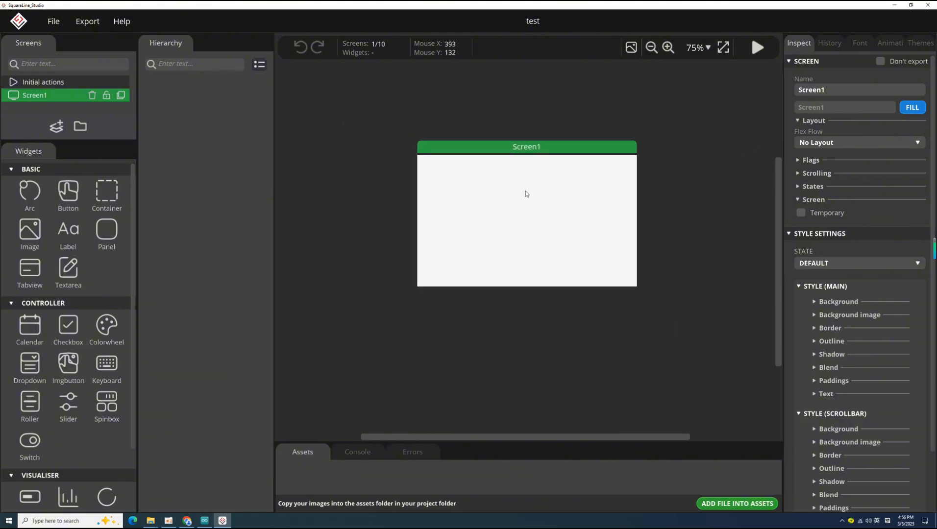
pyautogui.scroll(2, 525, 194)
pyautogui.scroll(-2, 526, 194)
pyautogui.scroll(1, 525, 193)
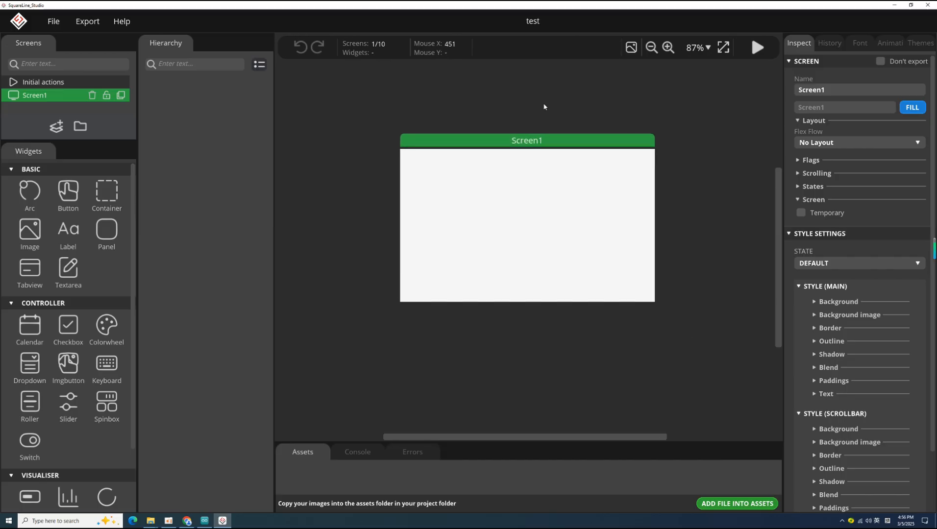
pyautogui.moveTo(546, 109); pyautogui.dragTo(547, 145)
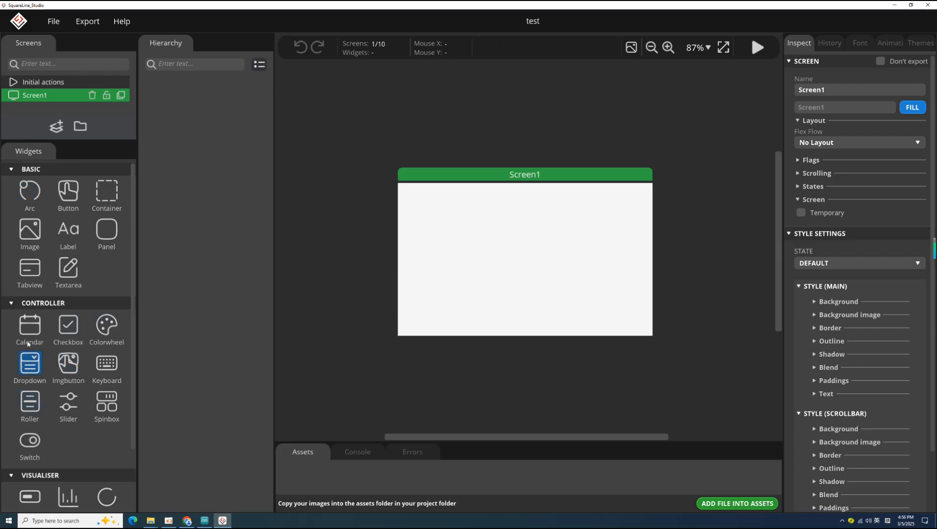
# - Add a second screen to the project and enlarge the screens list to show all entries
pyautogui.scroll(-1, 100, 270)
pyautogui.scroll(1, 100, 270)
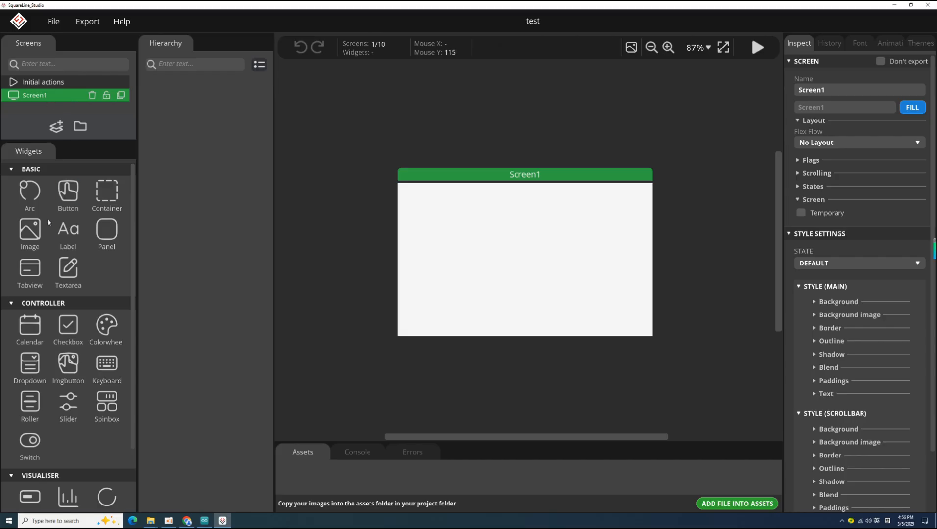
pyautogui.scroll(-3, 64, 240)
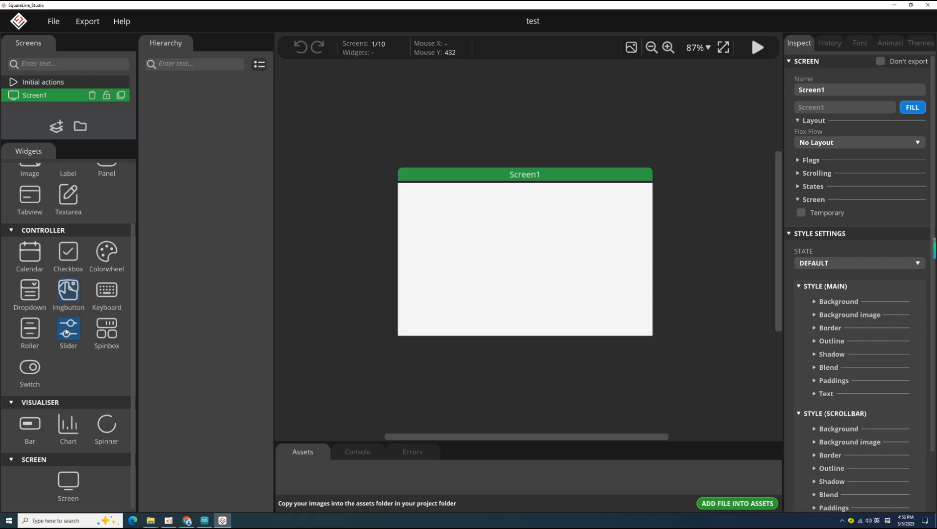
pyautogui.click(68, 482)
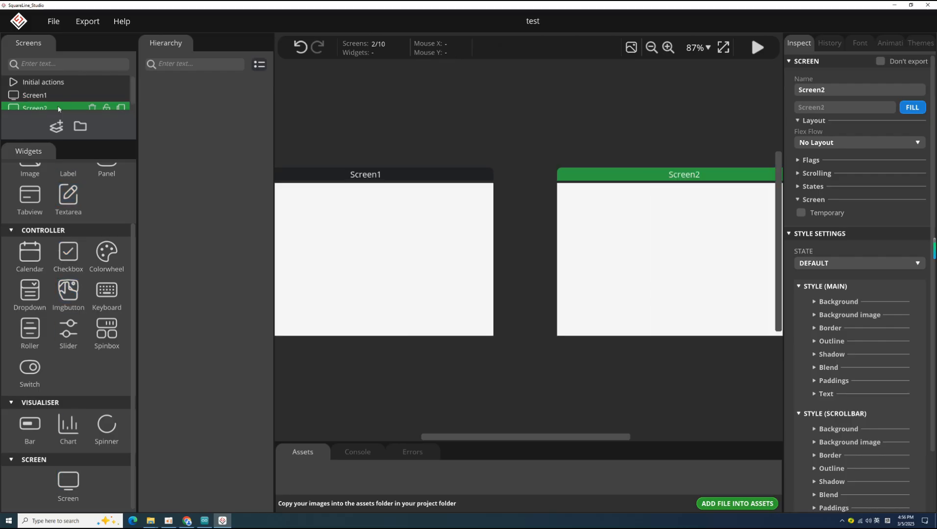
pyautogui.moveTo(71, 141); pyautogui.dragTo(74, 176)
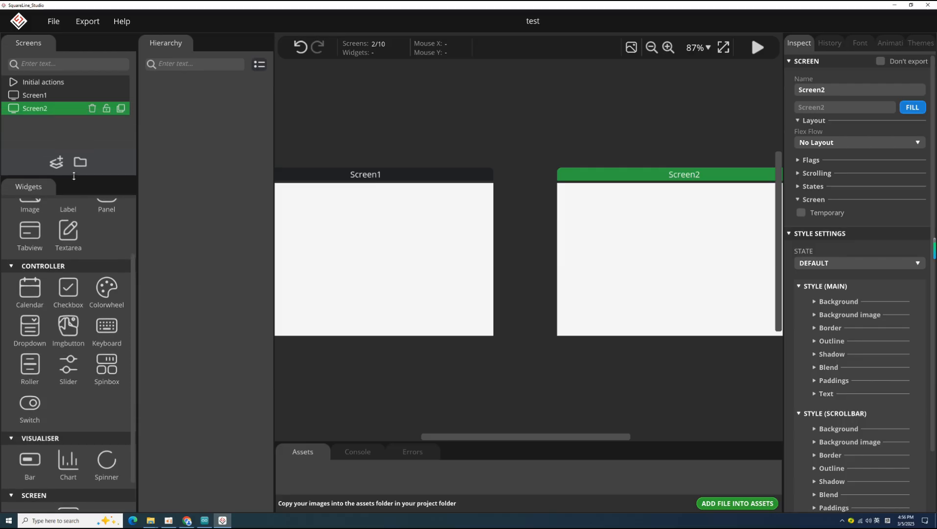
# - Switch between Screen1 and Screen2, leaving Screen1 as the active screen
pyautogui.click(44, 95)
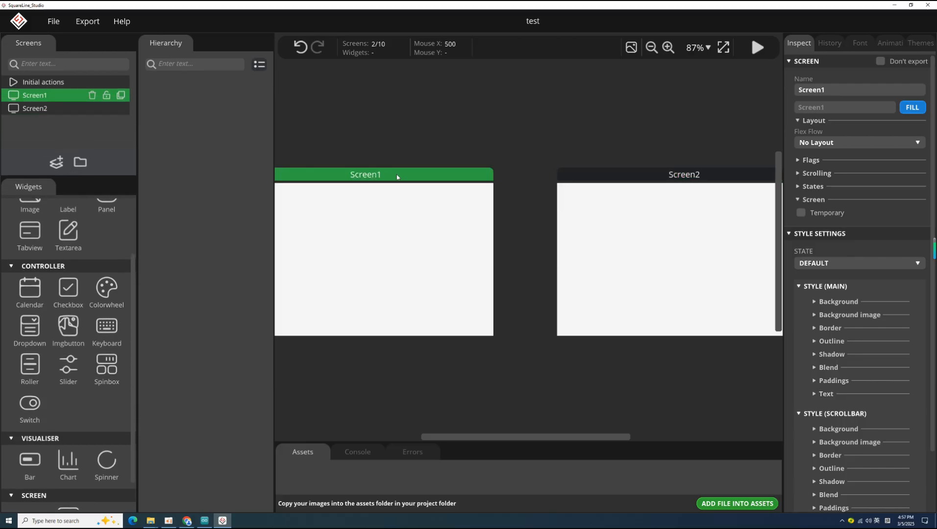
pyautogui.click(42, 109)
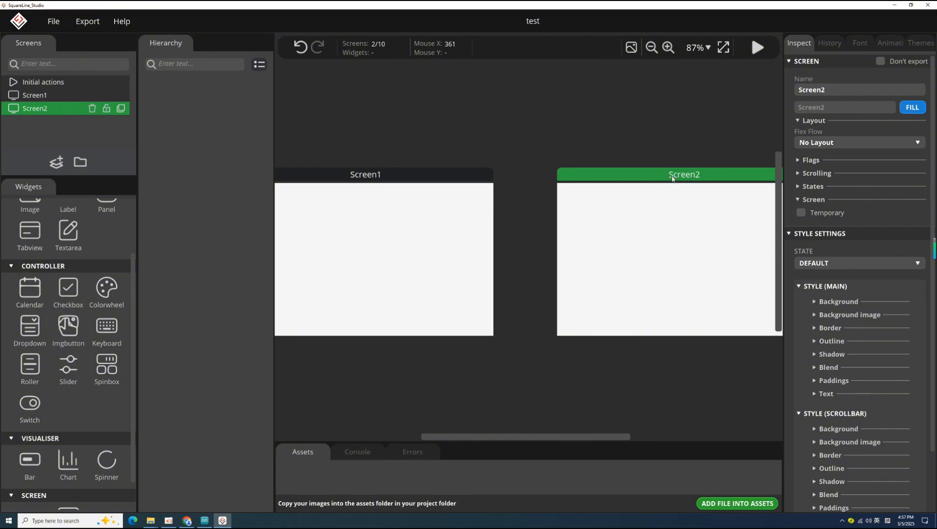
pyautogui.click(36, 96)
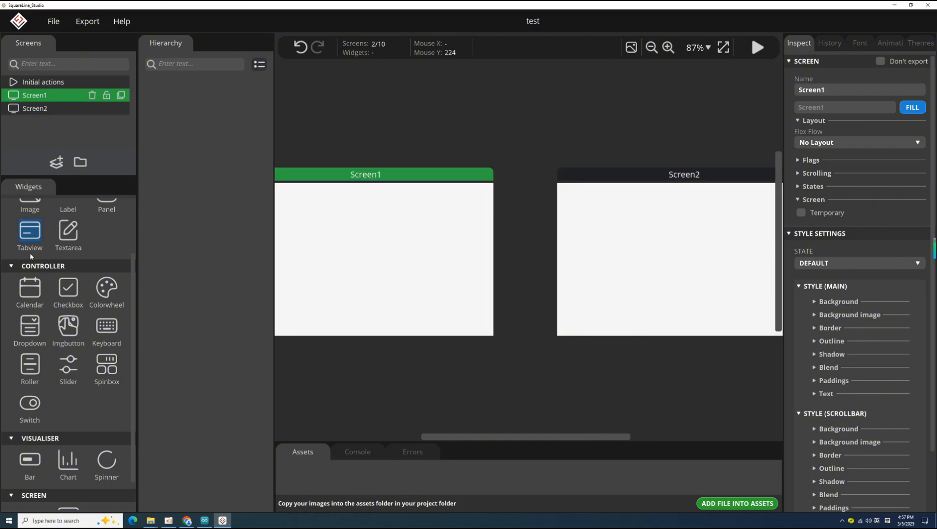
# - Add a button to Screen1 and resize it freehand to about 144 by 97 px, at about X -11, Y -22
pyautogui.scroll(1, 60, 262)
pyautogui.scroll(1, 60, 261)
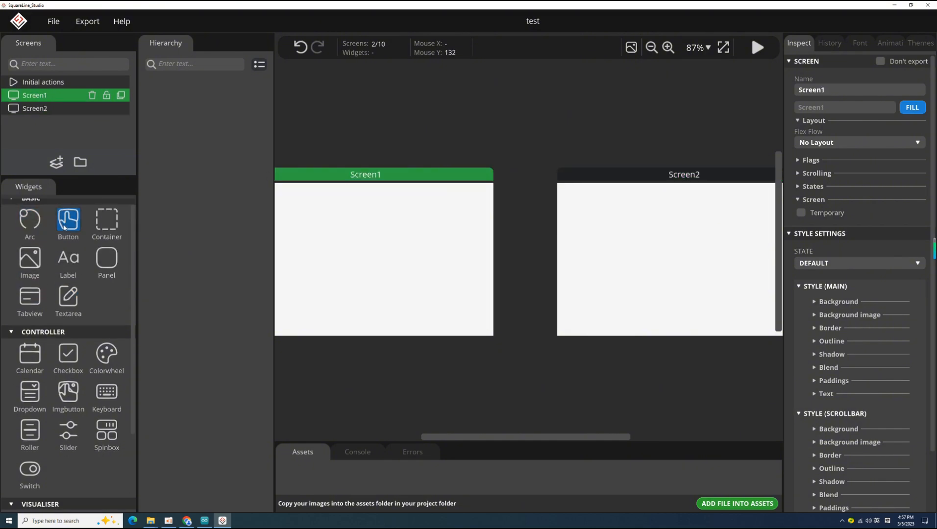
pyautogui.click(64, 226)
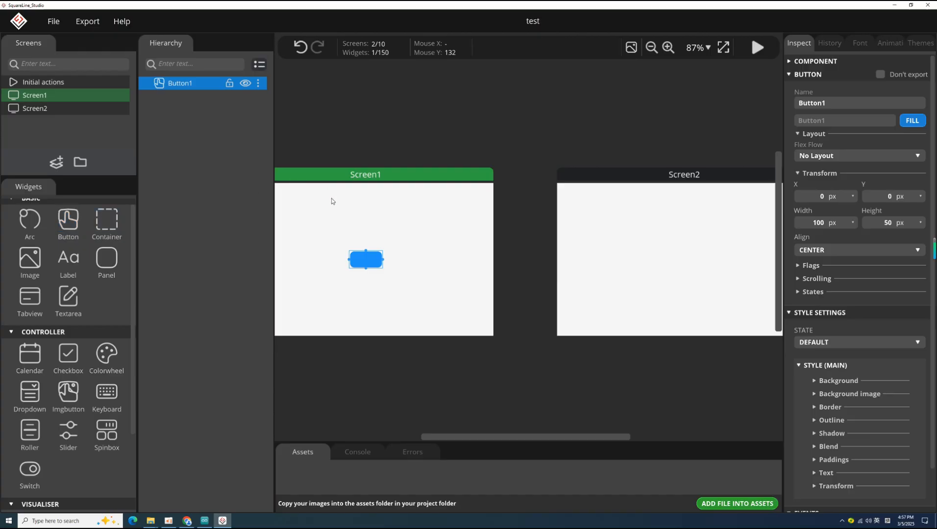
pyautogui.moveTo(338, 145); pyautogui.dragTo(399, 141)
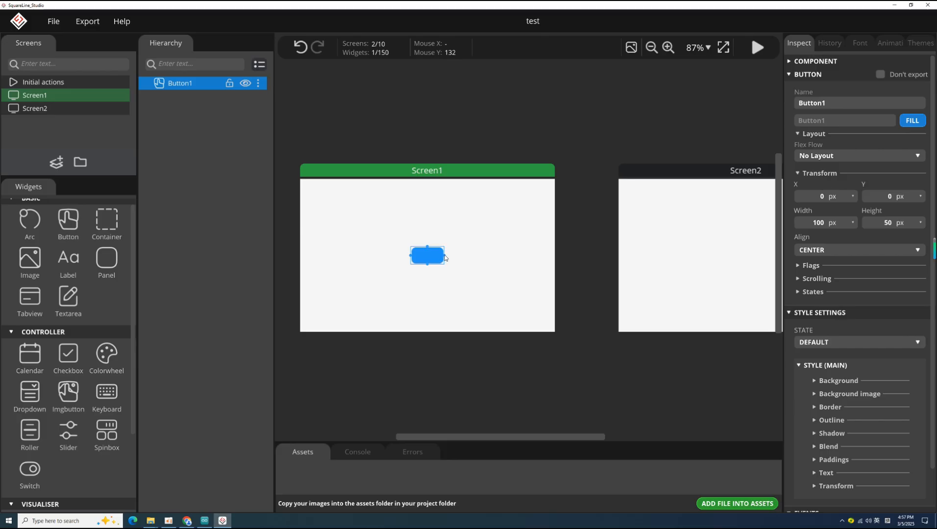
pyautogui.moveTo(445, 257)
pyautogui.mouseDown()
pyautogui.moveTo(466, 258)
pyautogui.moveTo(451, 258)
pyautogui.moveTo(429, 233)
pyautogui.moveTo(430, 247)
pyautogui.moveTo(392, 242)
pyautogui.moveTo(423, 235)
pyautogui.moveTo(437, 247)
pyautogui.moveTo(431, 255)
pyautogui.mouseUp()
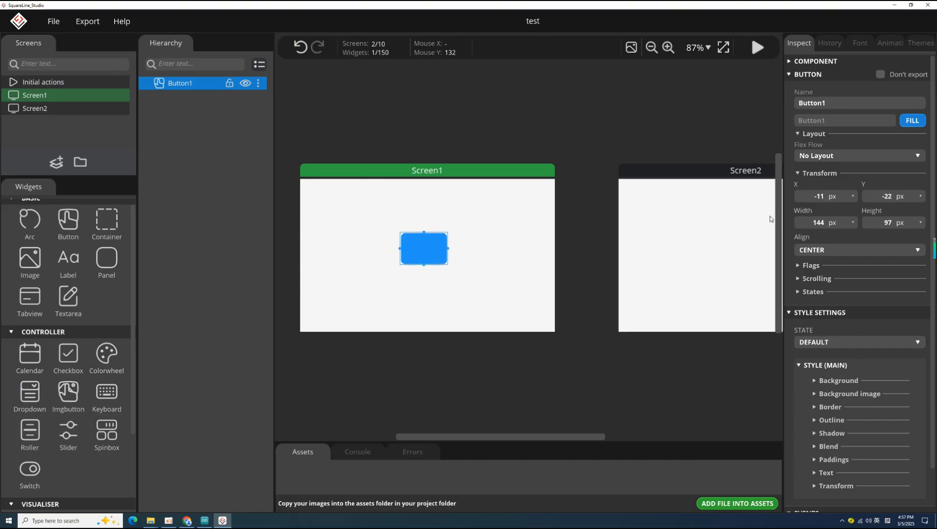
# - Rename the new button as BTN1
pyautogui.click(836, 103)
pyautogui.write('BTN1')
pyautogui.press('Return')
# - Enable a custom background color for BTN1 and set it to red, F80505
pyautogui.scroll(-1, 848, 162)
pyautogui.scroll(-1, 849, 174)
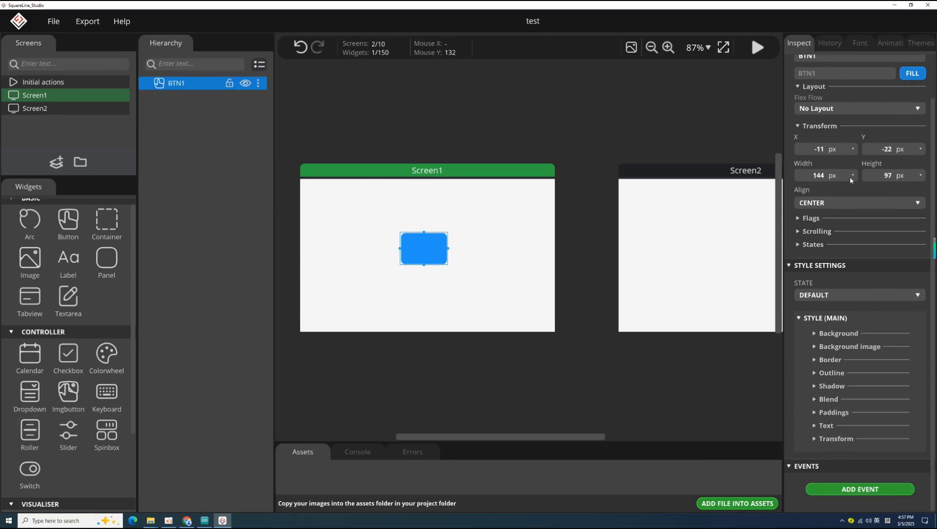
pyautogui.click(815, 335)
pyautogui.scroll(-4, 816, 338)
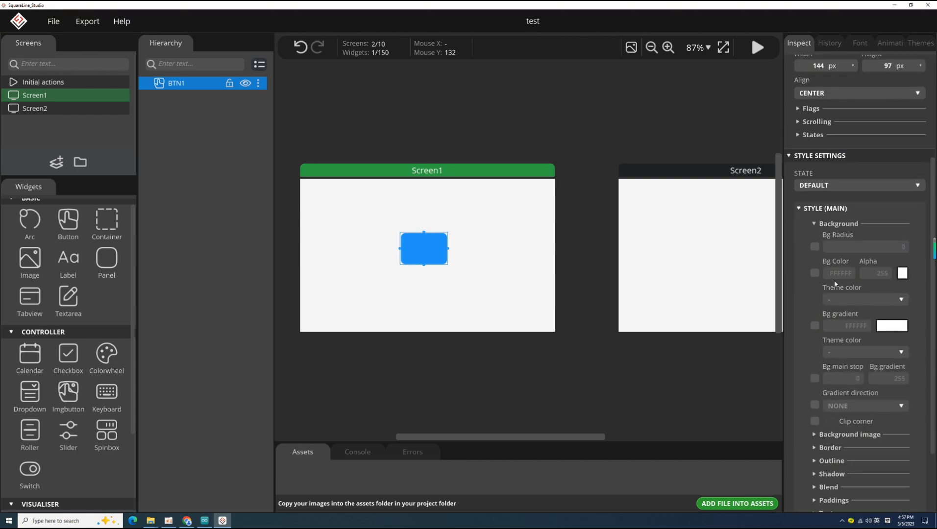
pyautogui.click(814, 273)
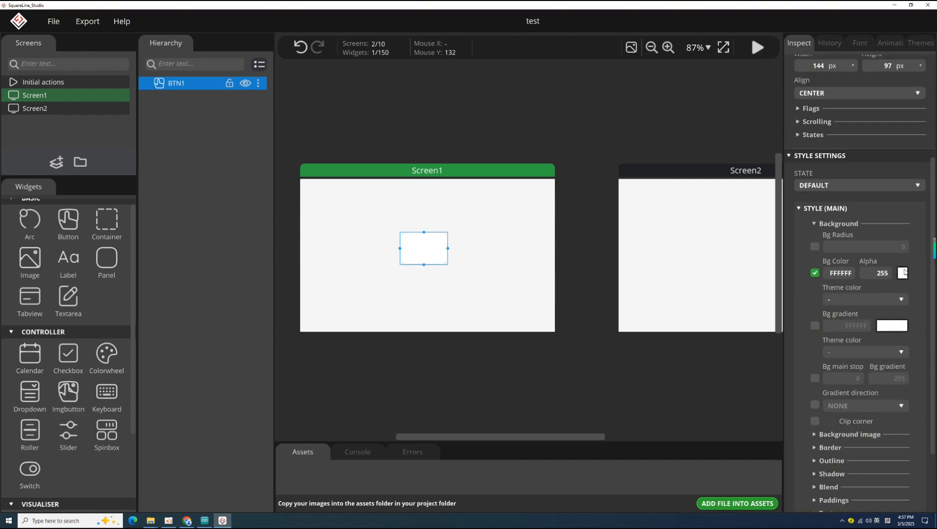
pyautogui.click(903, 273)
pyautogui.click(462, 192)
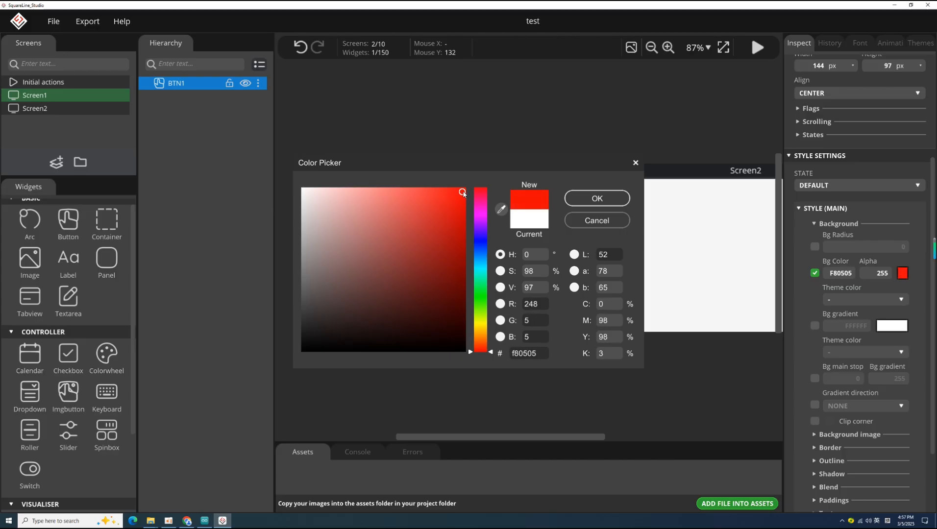
pyautogui.click(597, 198)
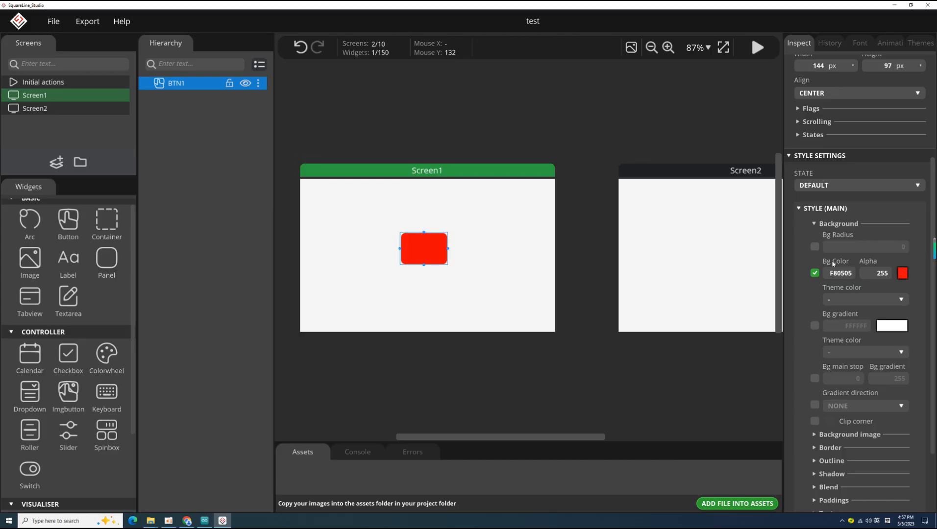
pyautogui.scroll(-3, 833, 285)
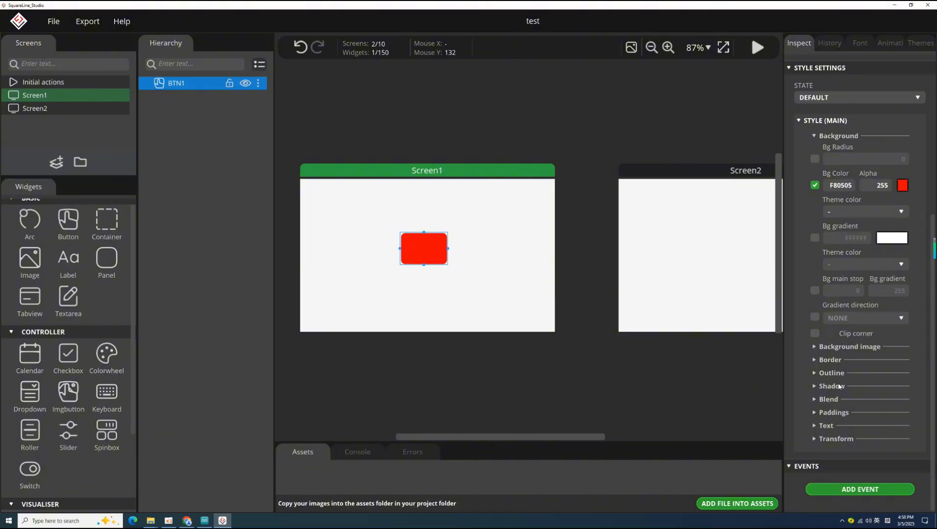
pyautogui.scroll(3, 843, 304)
pyautogui.click(831, 224)
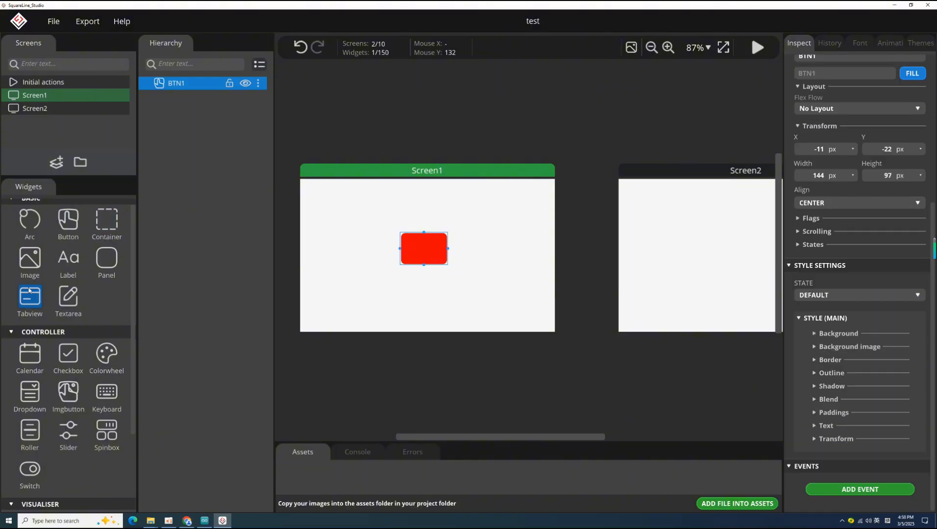
# - Add a text label to Screen1 and move it onto the red button
pyautogui.click(63, 263)
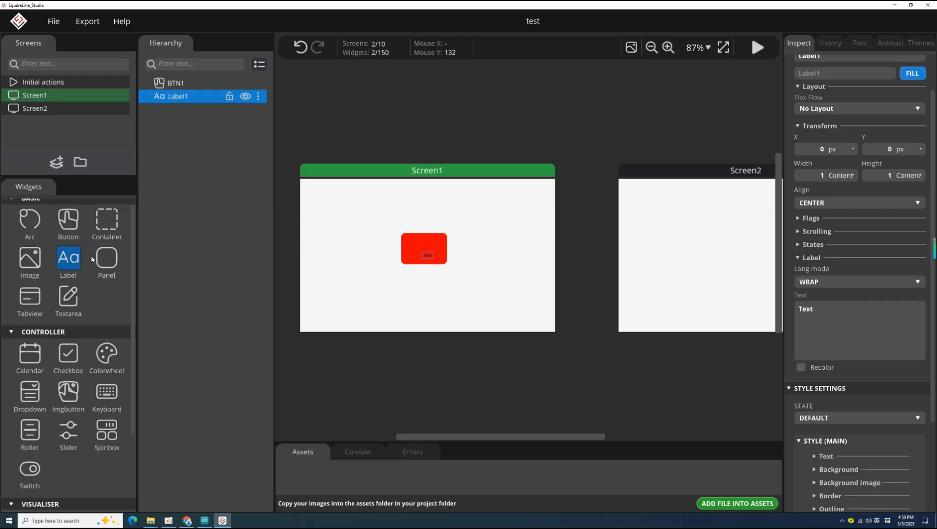
pyautogui.moveTo(429, 259); pyautogui.dragTo(474, 207)
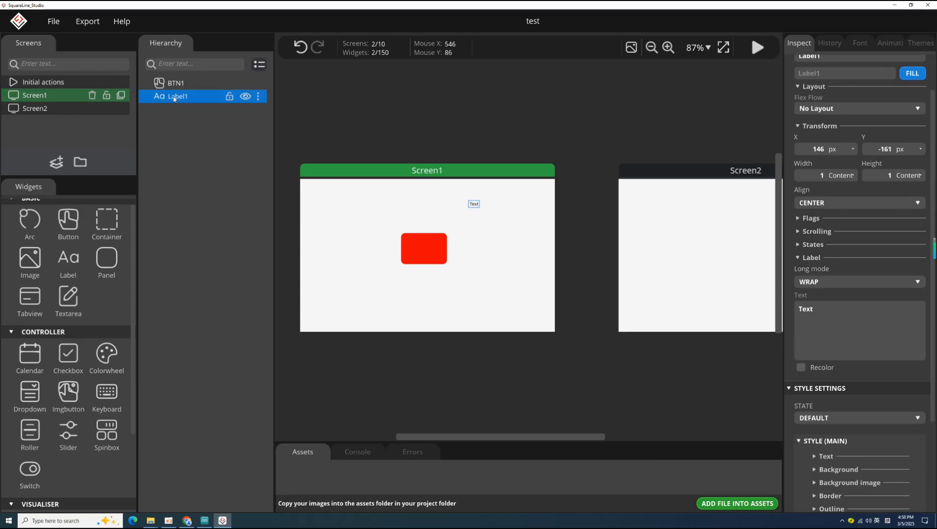
pyautogui.moveTo(473, 204); pyautogui.dragTo(424, 247)
# - Make the label a child of BTN1 in the hierarchy and move it to the middle of the button
pyautogui.moveTo(170, 98); pyautogui.dragTo(188, 87)
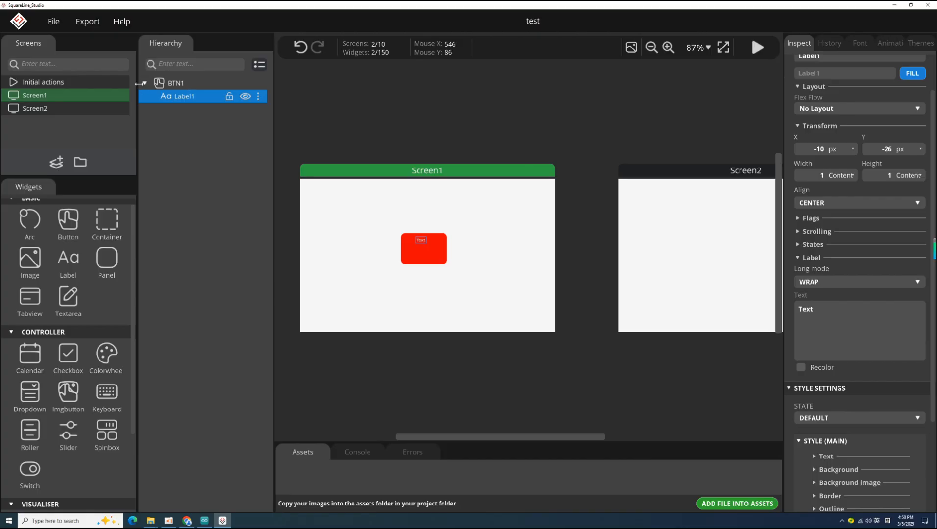
pyautogui.click(145, 84)
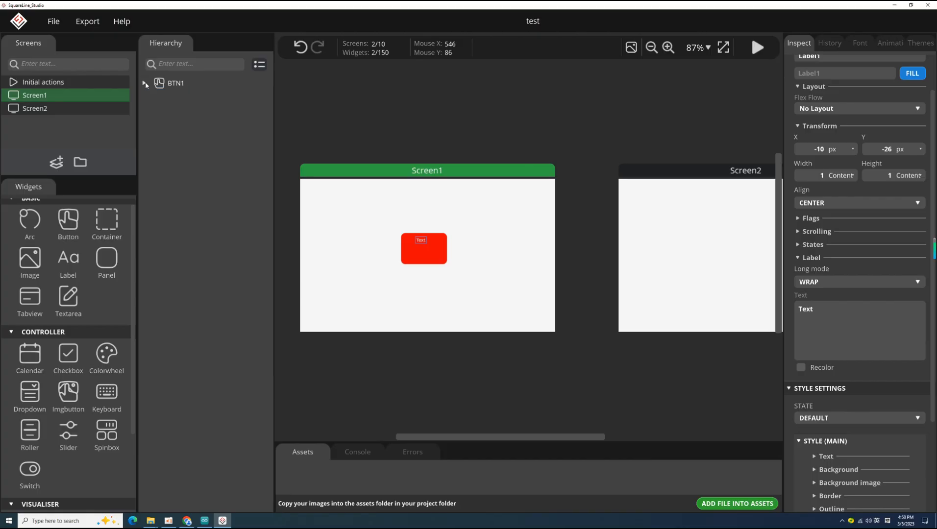
pyautogui.click(145, 84)
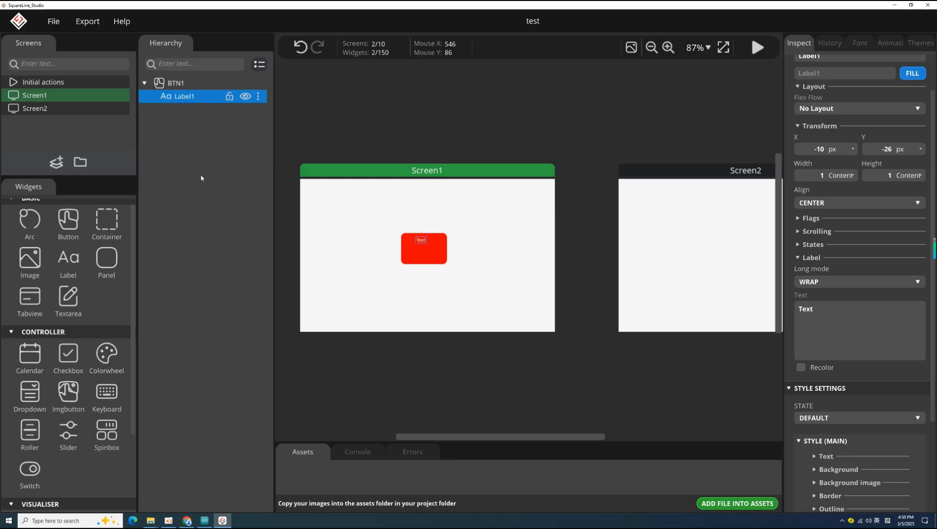
pyautogui.moveTo(427, 245); pyautogui.dragTo(423, 253)
# - Enable a custom text color for the label and set it to white, FFFFFF
pyautogui.scroll(-2, 855, 267)
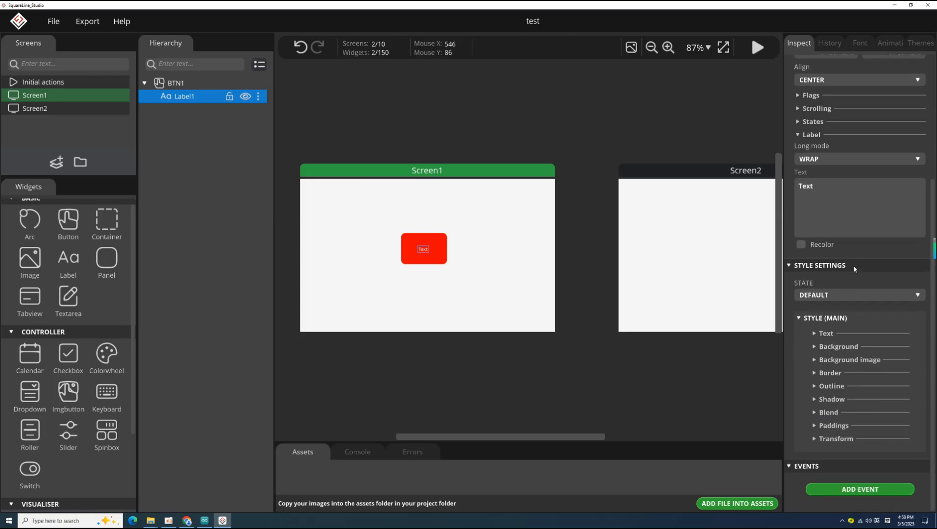
pyautogui.click(827, 335)
pyautogui.scroll(-2, 824, 328)
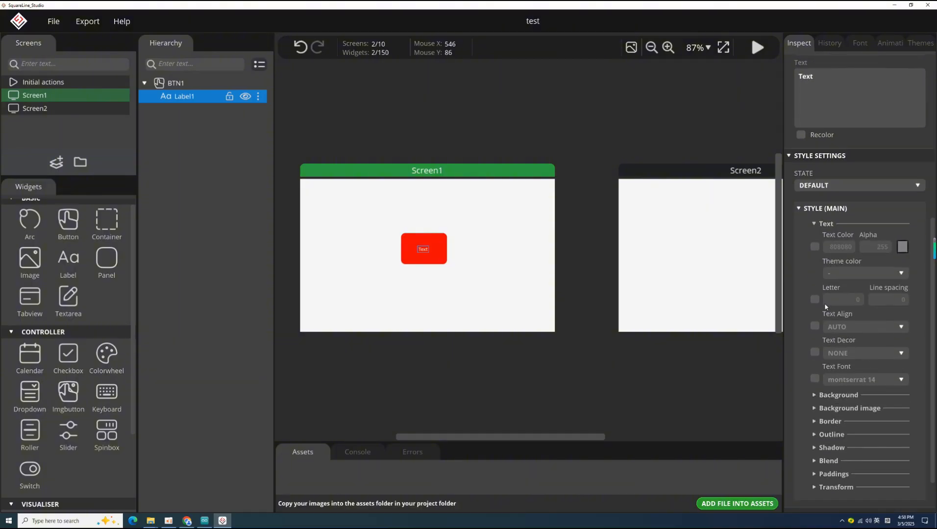
pyautogui.click(814, 247)
pyautogui.click(902, 247)
pyautogui.moveTo(323, 205); pyautogui.dragTo(300, 186)
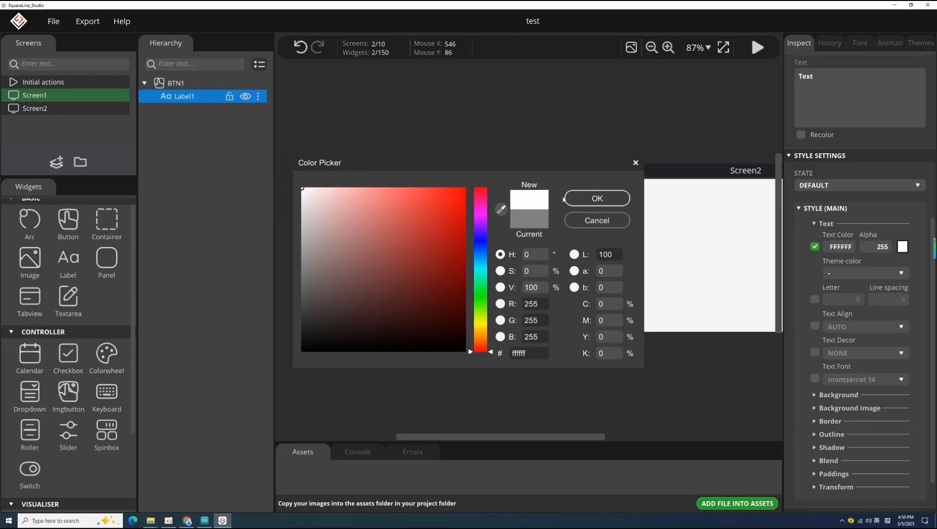
pyautogui.click(565, 198)
pyautogui.scroll(1, 840, 287)
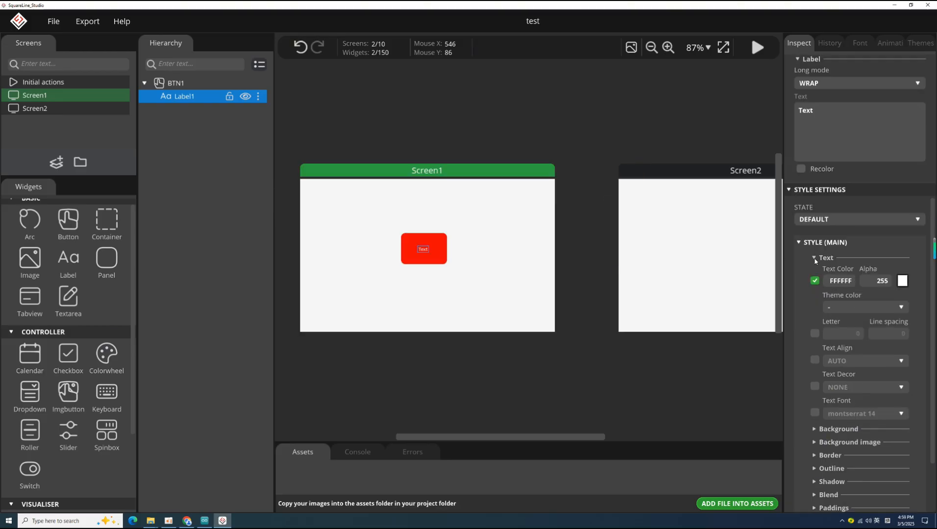
pyautogui.click(815, 261)
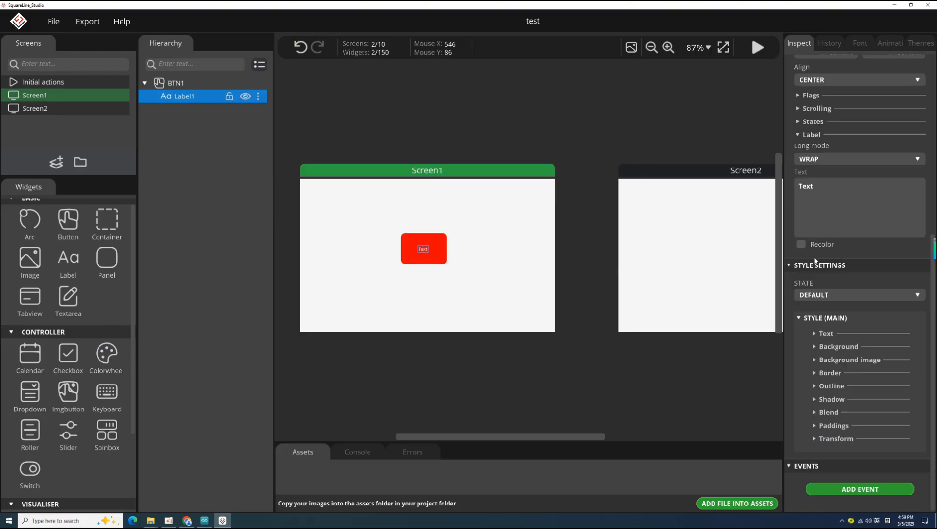
# - Select BTN1 and examine its text style options
pyautogui.click(439, 254)
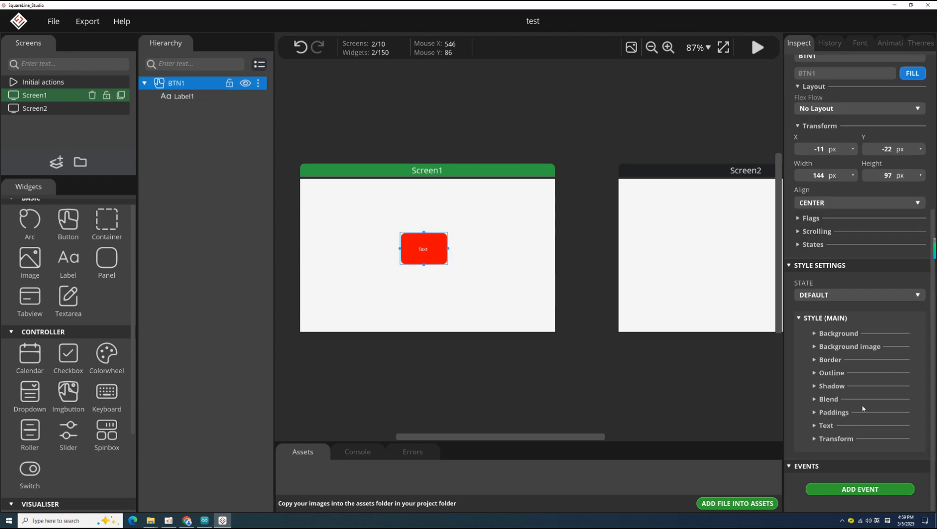
pyautogui.click(826, 427)
pyautogui.scroll(-2, 839, 399)
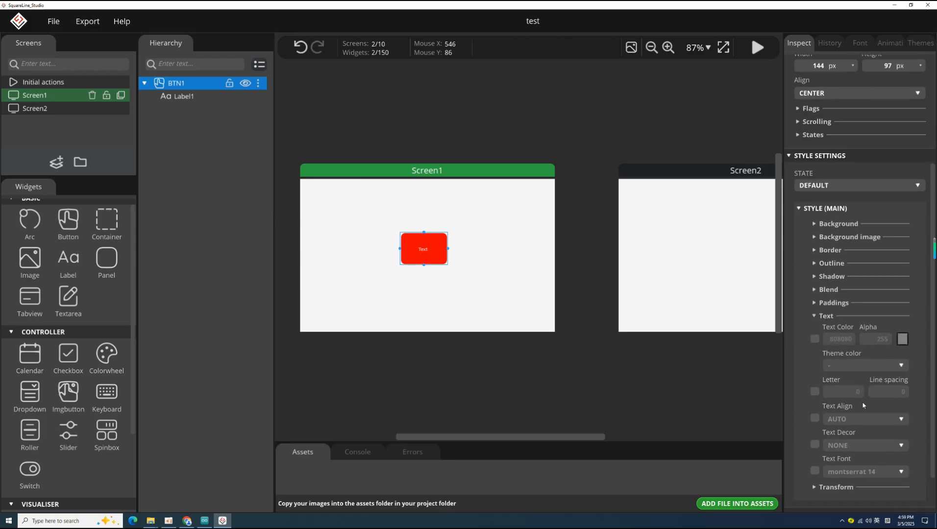
pyautogui.scroll(2, 864, 405)
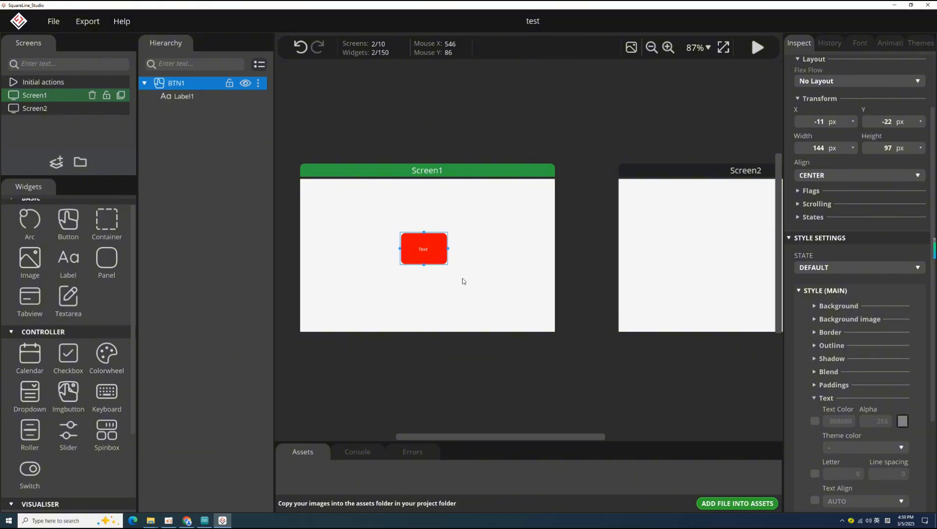
# - Enable a custom text font for the label on the red button and set it to Montserrat 22
pyautogui.click(423, 251)
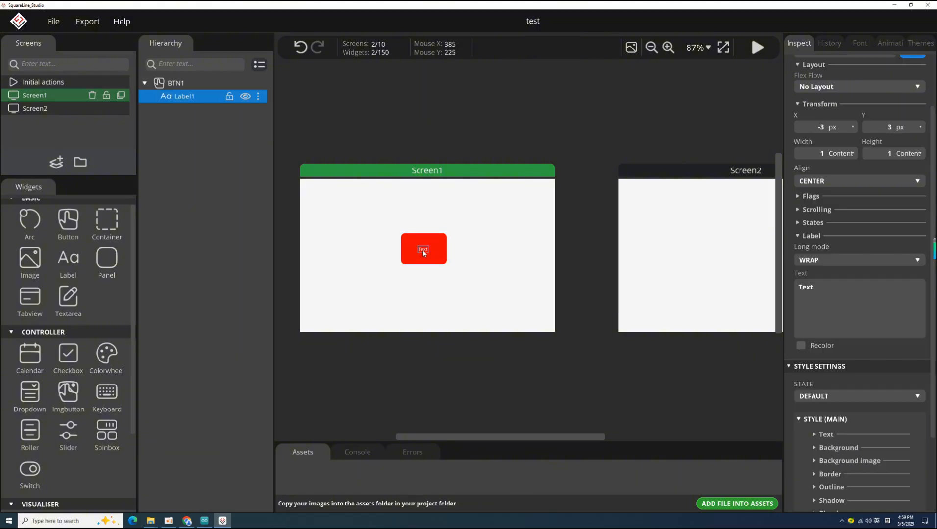
pyautogui.scroll(-2, 835, 374)
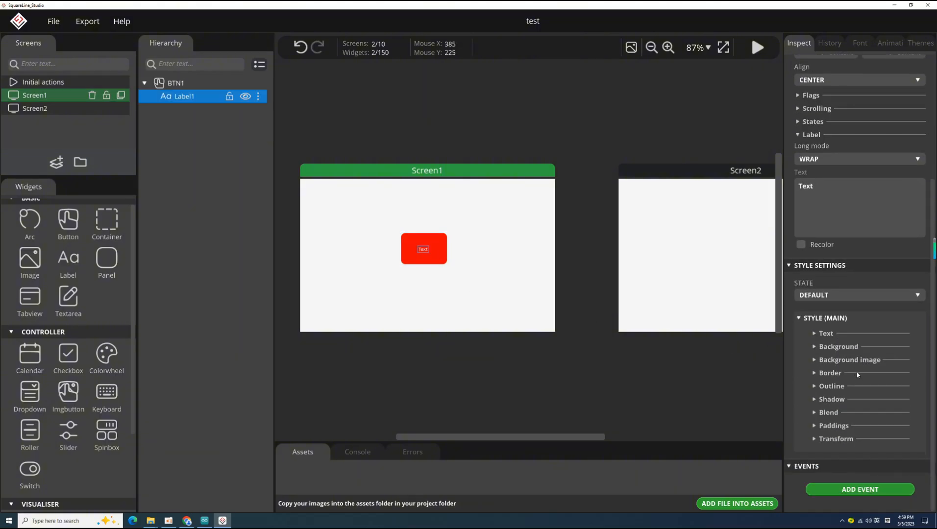
pyautogui.click(835, 334)
pyautogui.scroll(-2, 832, 338)
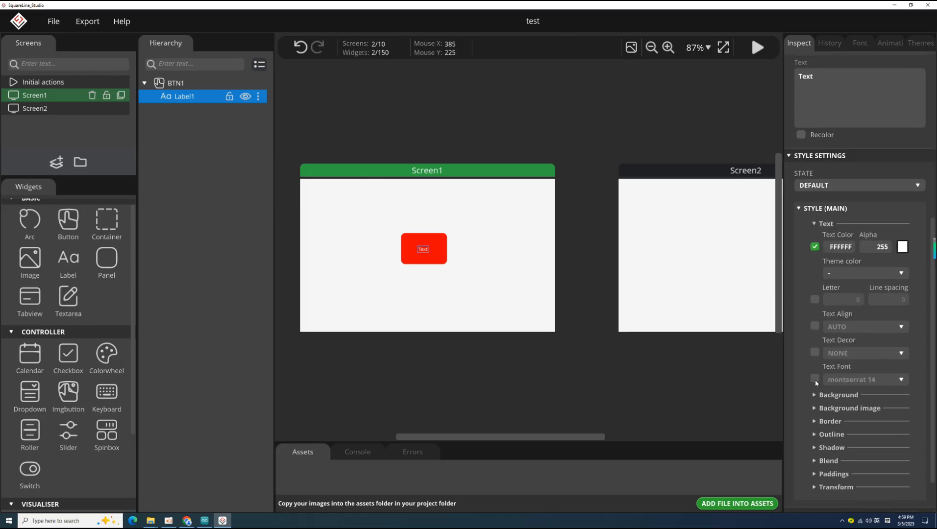
pyautogui.click(814, 379)
pyautogui.click(857, 381)
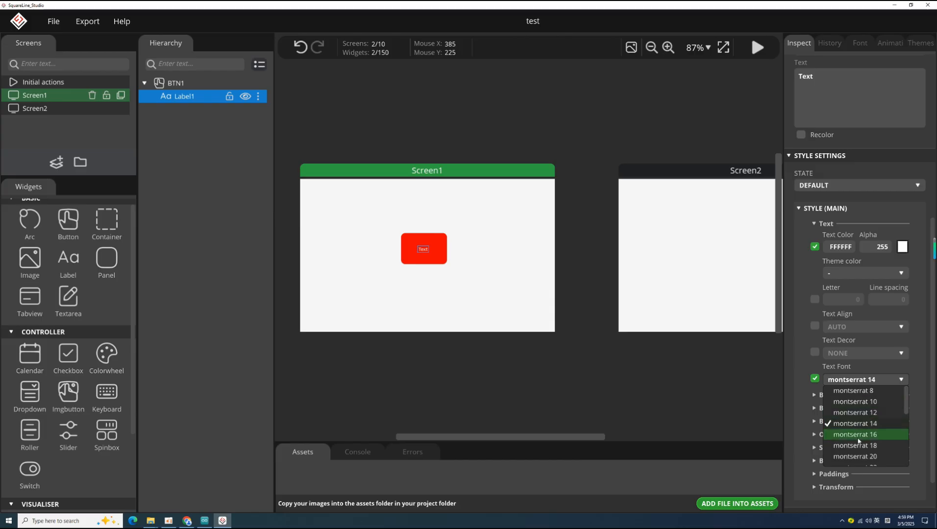
pyautogui.scroll(-2, 863, 427)
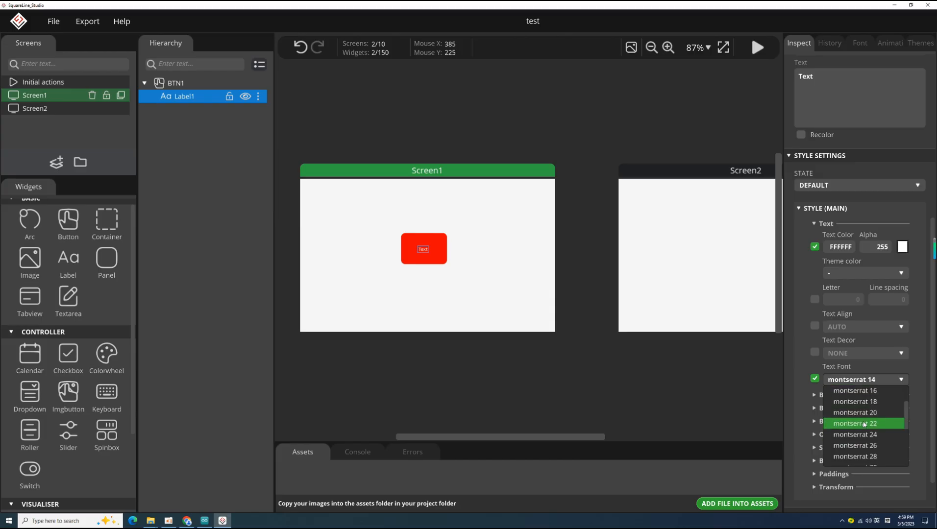
pyautogui.click(864, 405)
pyautogui.click(865, 382)
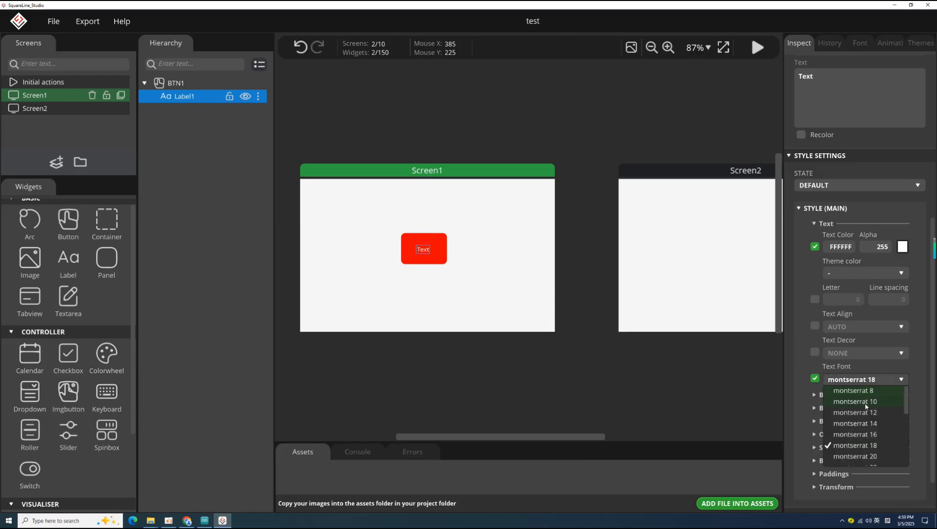
pyautogui.scroll(-2, 861, 429)
pyautogui.click(861, 424)
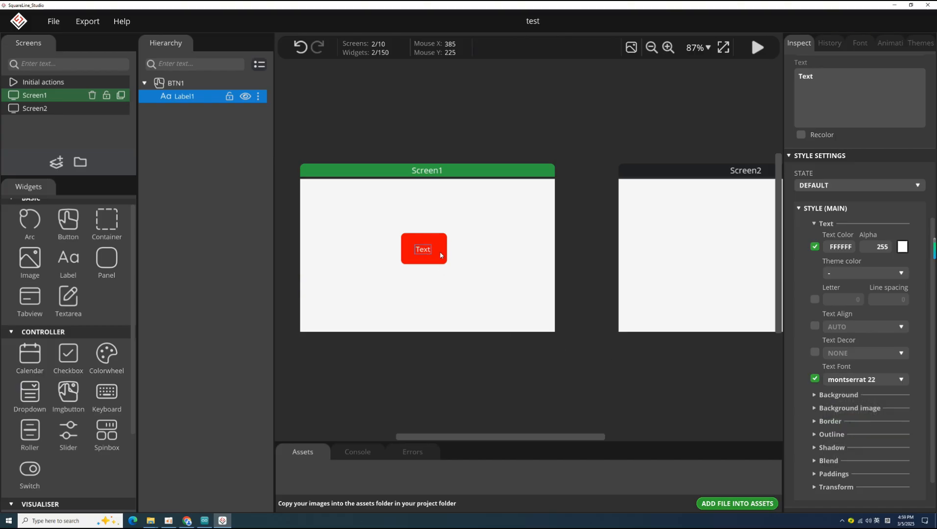
pyautogui.click(446, 278)
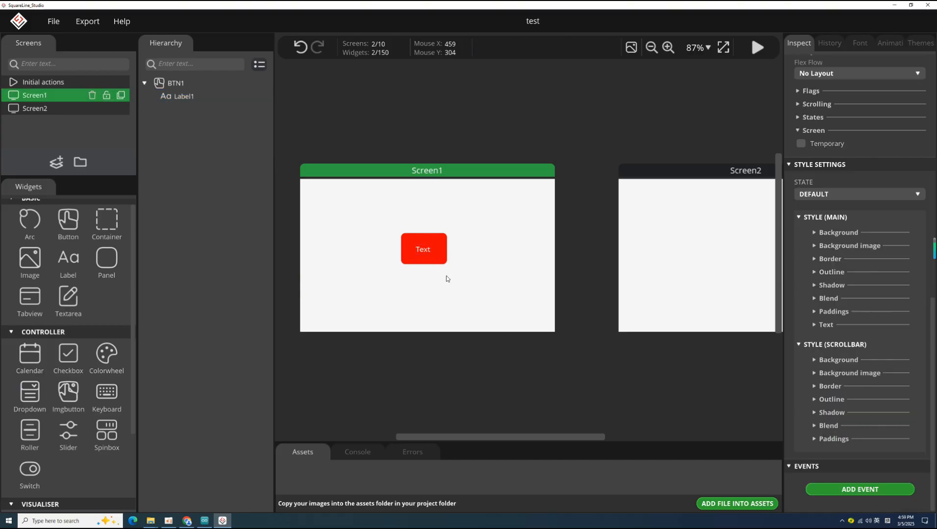
# - Change the label text to "switch to Screen 2" and widen BTN1 to about 263 px so the text fits
pyautogui.click(426, 252)
pyautogui.click(853, 293)
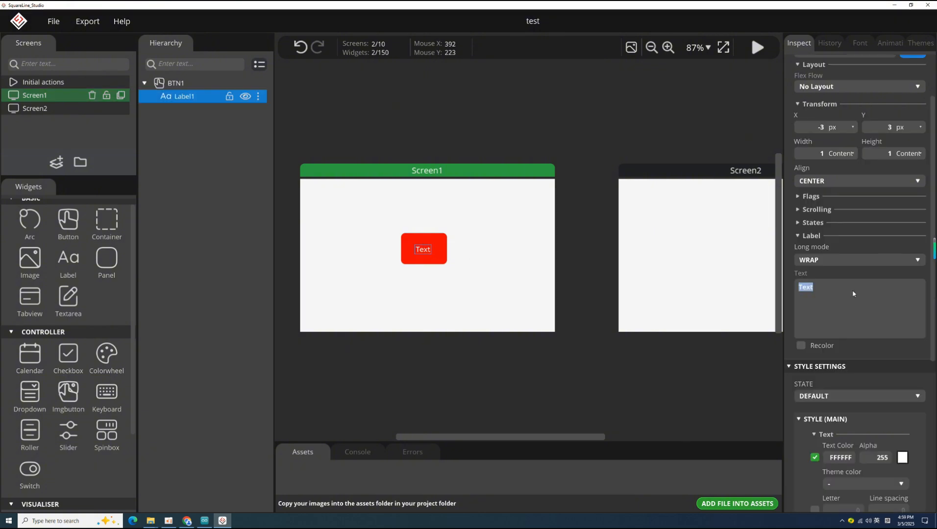
pyautogui.write('switch to Screen 2')
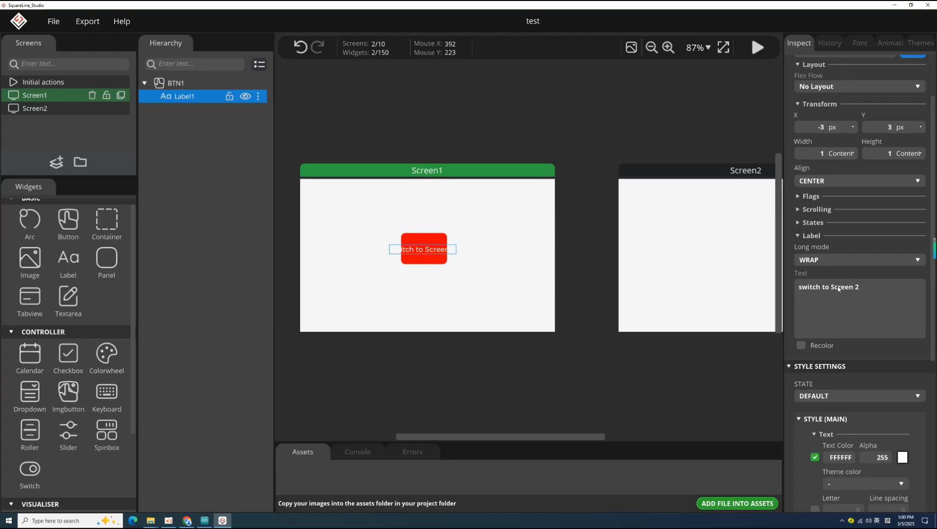
pyautogui.click(427, 242)
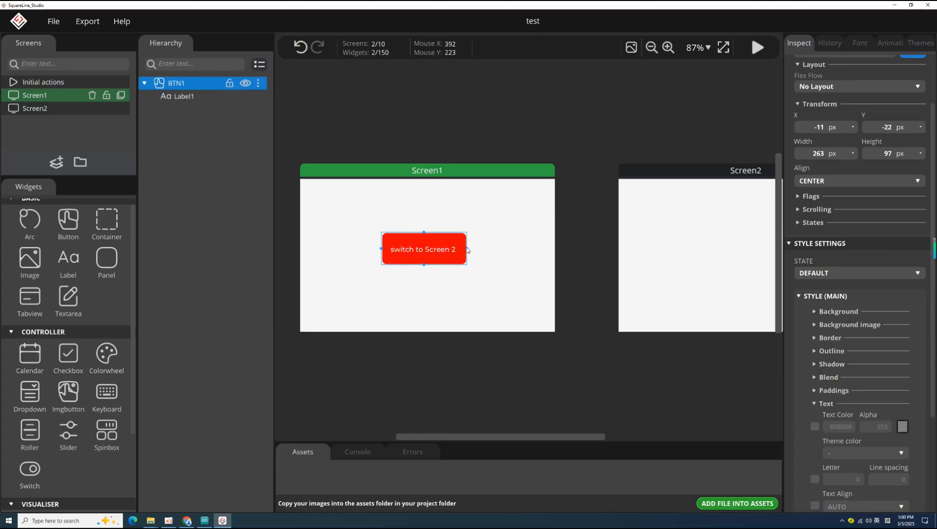
pyautogui.click(513, 240)
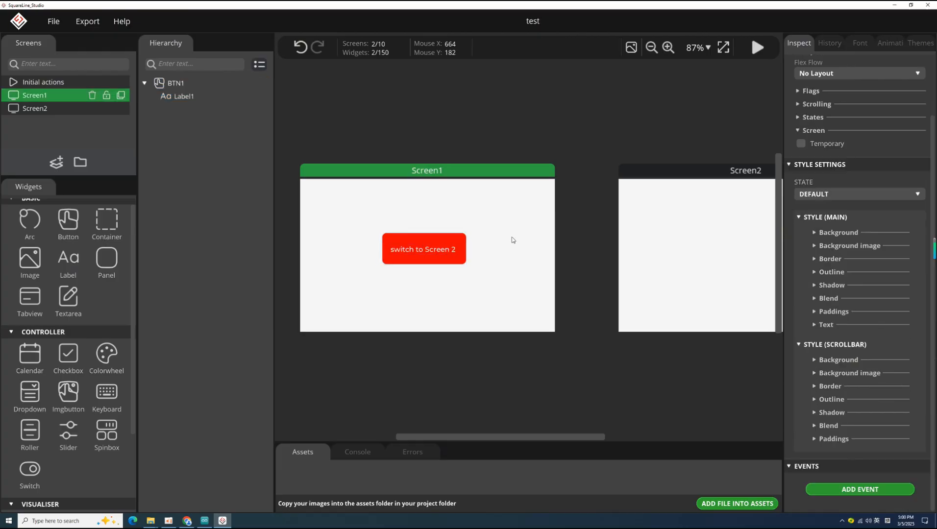
# - Set the label's text color to blue, 000EFD, and nudge the label slightly within the red button
pyautogui.click(440, 249)
pyautogui.scroll(-1, 880, 392)
pyautogui.click(902, 402)
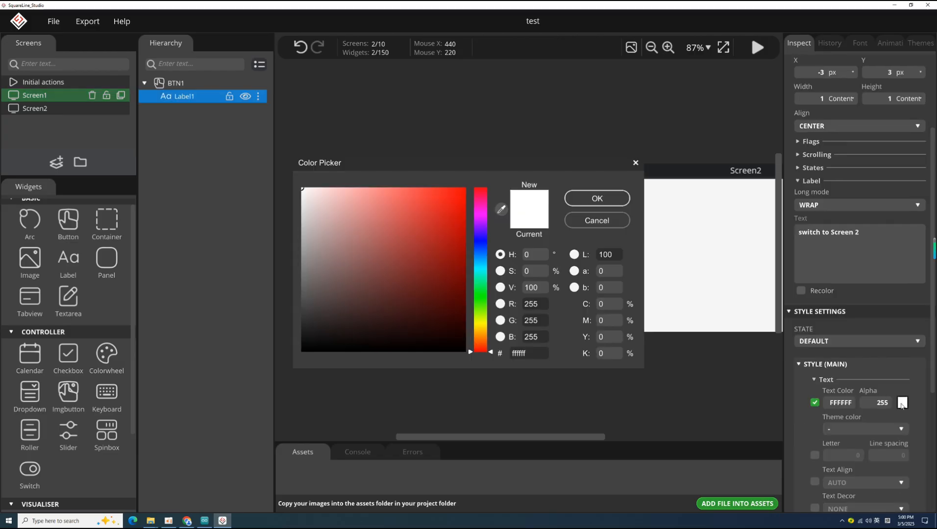
pyautogui.click(481, 245)
pyautogui.click(447, 205)
pyautogui.click(458, 201)
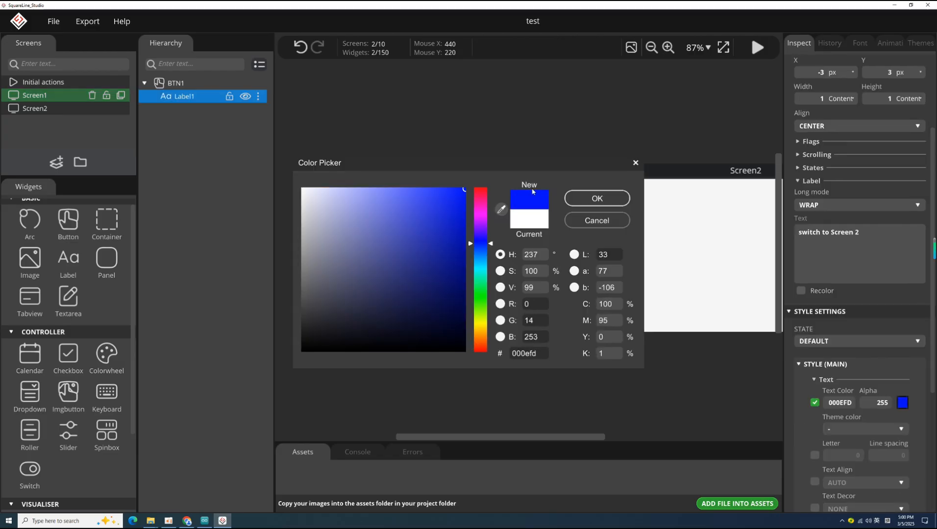
pyautogui.click(579, 198)
pyautogui.click(459, 228)
pyautogui.click(429, 249)
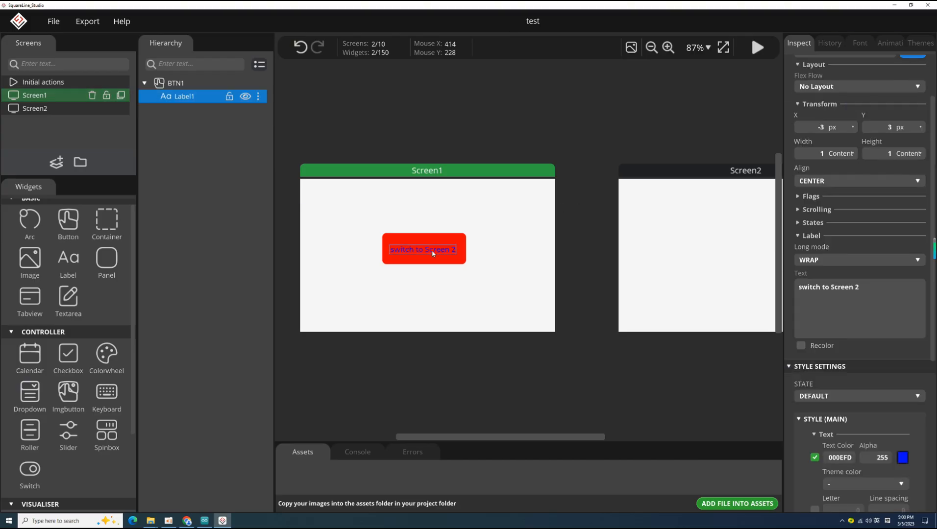
pyautogui.moveTo(429, 249)
pyautogui.mouseDown()
pyautogui.moveTo(492, 231)
pyautogui.moveTo(435, 240)
pyautogui.moveTo(381, 221)
pyautogui.moveTo(433, 248)
pyautogui.mouseUp()
# - Add a button to Screen2 and place it near the middle of the screen
pyautogui.click(37, 109)
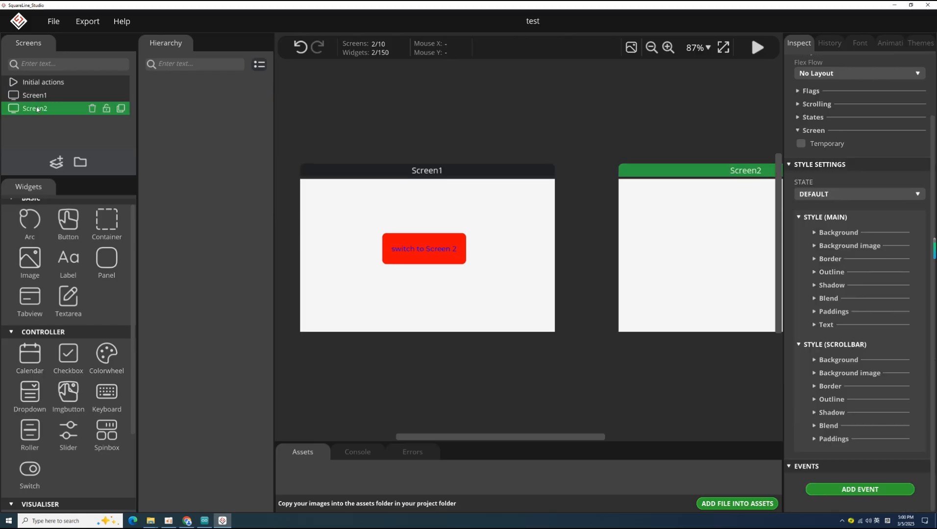
pyautogui.moveTo(651, 143); pyautogui.dragTo(451, 151)
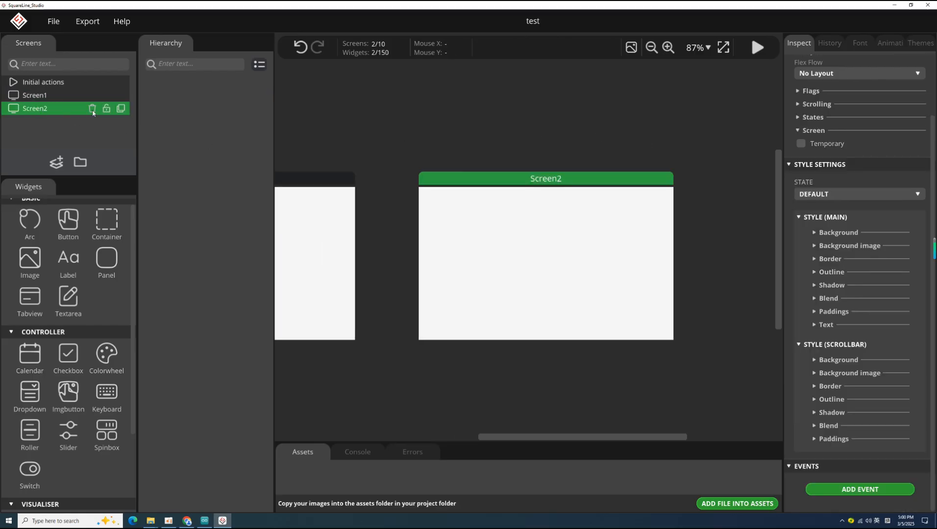
pyautogui.click(68, 222)
pyautogui.moveTo(546, 251); pyautogui.dragTo(546, 246)
# - Add a label on the Screen2 button with the text "switch to screen 1"
pyautogui.click(68, 265)
pyautogui.click(827, 310)
pyautogui.write('switch to screen 1')
# - Enable a custom text font for the Screen2 button's label and choose a larger Montserrat size
pyautogui.scroll(-4, 832, 343)
pyautogui.click(828, 278)
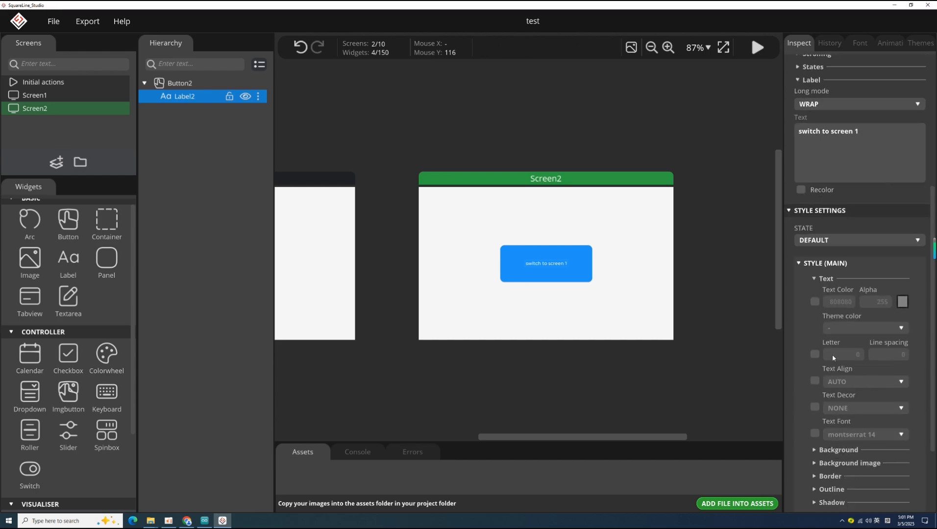
pyautogui.click(864, 435)
pyautogui.click(454, 296)
# - Add a label reading "Screen 2" above the button on Screen2, at about X -7, Y -165 px
pyautogui.moveTo(454, 296); pyautogui.dragTo(638, 294)
pyautogui.click(68, 260)
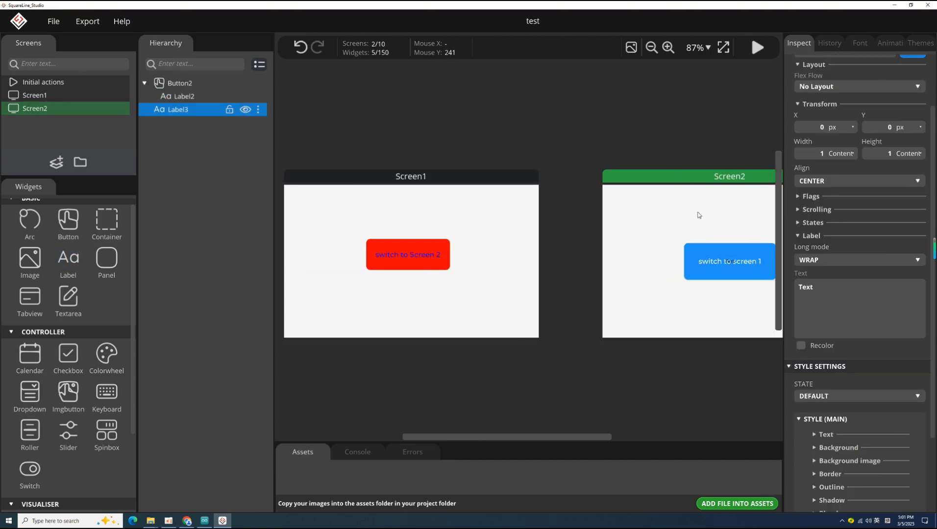
pyautogui.moveTo(729, 260); pyautogui.dragTo(727, 209)
pyautogui.moveTo(713, 122); pyautogui.dragTo(583, 129)
pyautogui.click(821, 296)
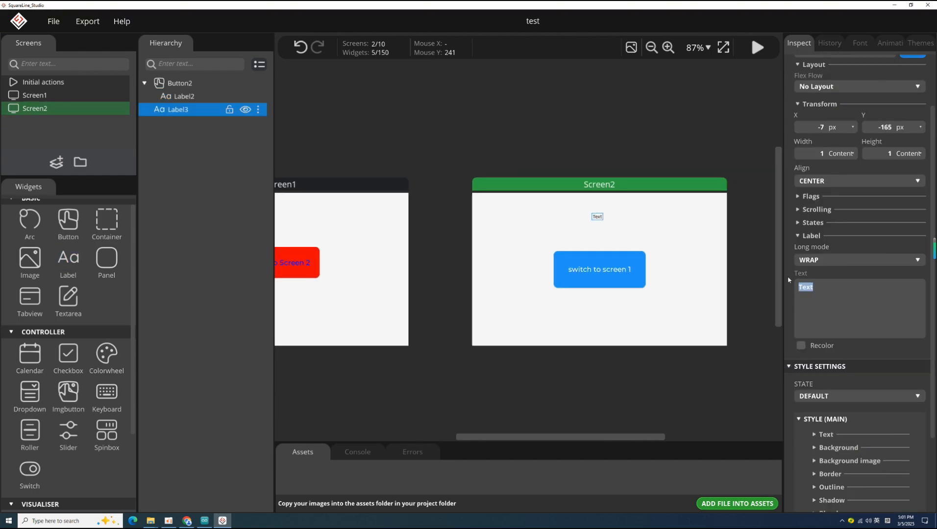
pyautogui.write('Screen 2')
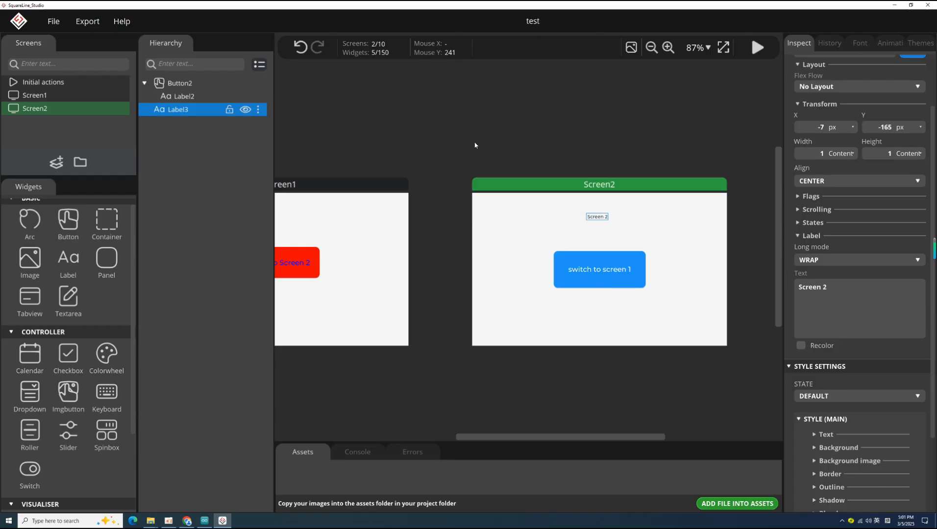
# - Add a label reading "Screen 1" above the button on Screen1, at about X -16, Y -160 px
pyautogui.click(44, 97)
pyautogui.click(68, 259)
pyautogui.moveTo(450, 282); pyautogui.dragTo(444, 235)
pyautogui.click(853, 293)
pyautogui.write('Screen 1')
pyautogui.moveTo(706, 155); pyautogui.dragTo(610, 126)
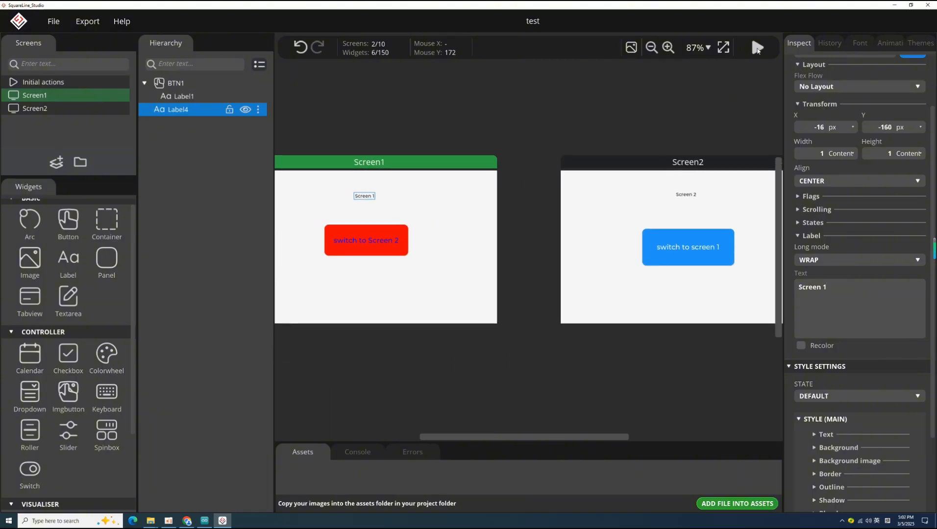
# - Run the interface in play mode, test the red button on Screen1, and exit play mode
pyautogui.click(758, 49)
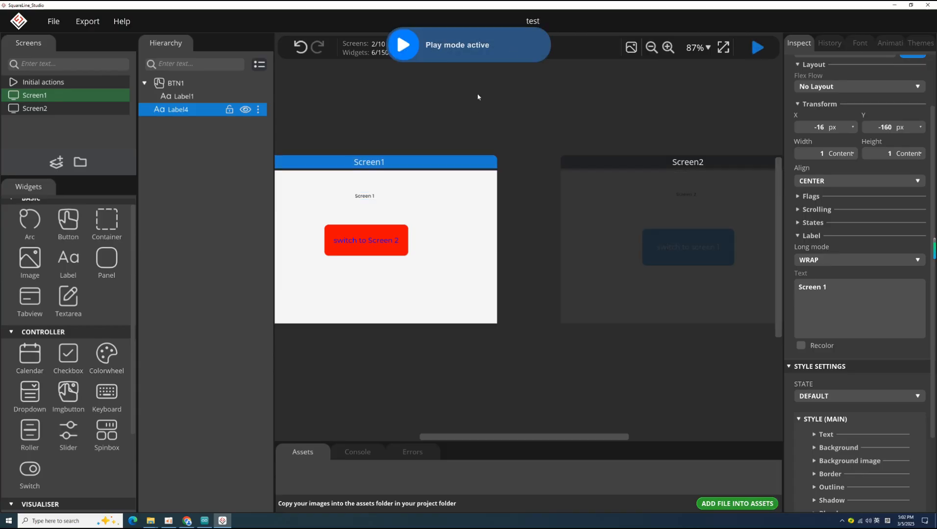
pyautogui.click(371, 246)
pyautogui.click(366, 246)
pyautogui.click(363, 246)
pyautogui.scroll(-2, 485, 147)
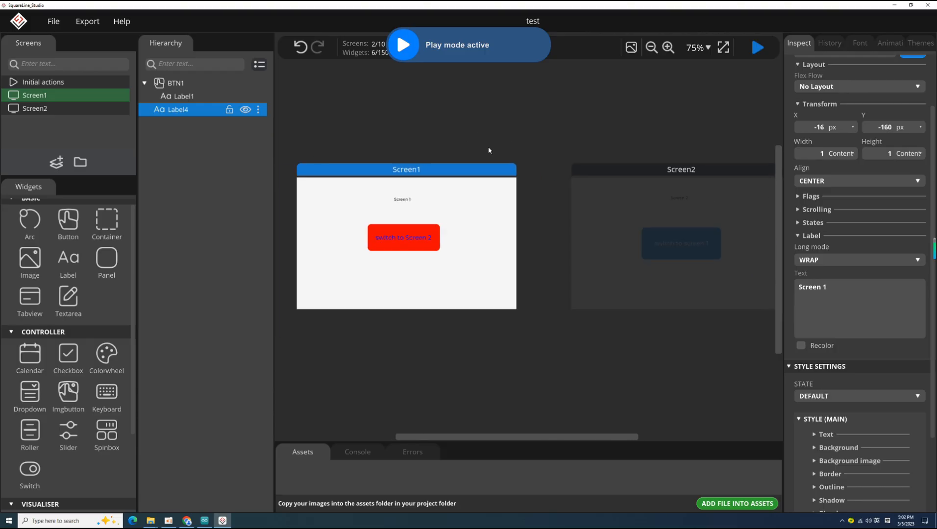
pyautogui.scroll(-2, 488, 150)
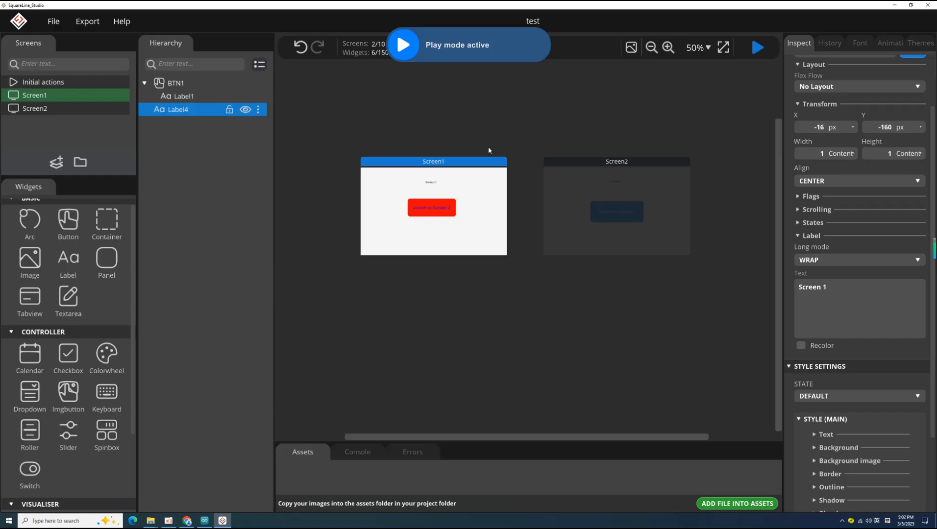
pyautogui.scroll(1, 488, 150)
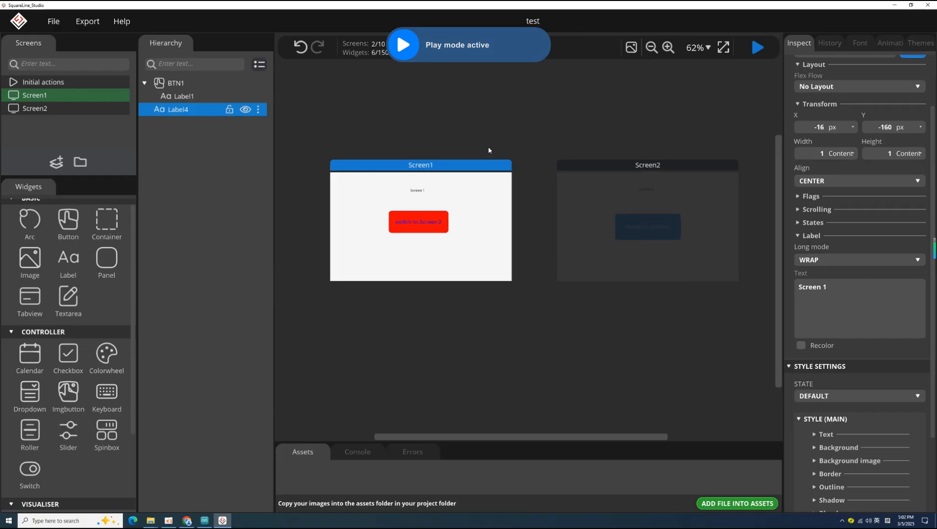
pyautogui.click(757, 47)
# - Add an event to BTN1 on Screen1 and set its trigger to RELEASED
pyautogui.scroll(-3, 890, 298)
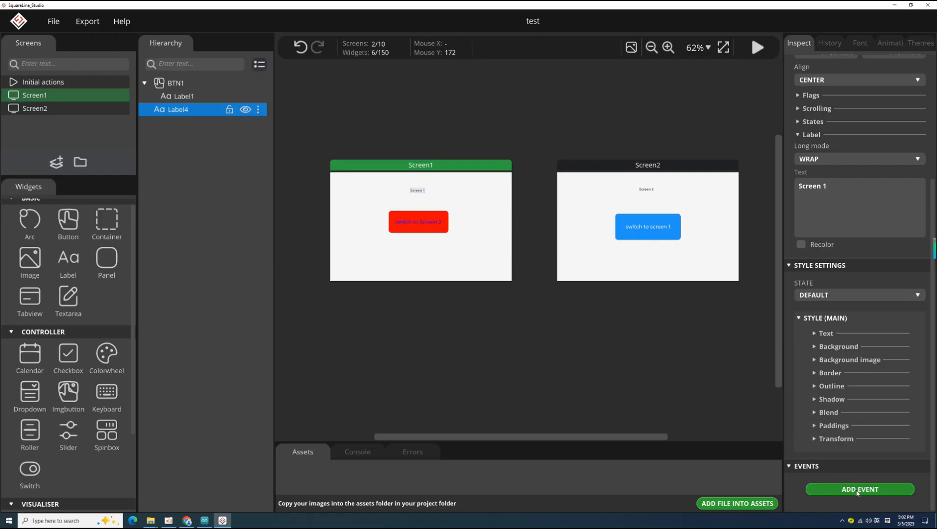
pyautogui.click(432, 216)
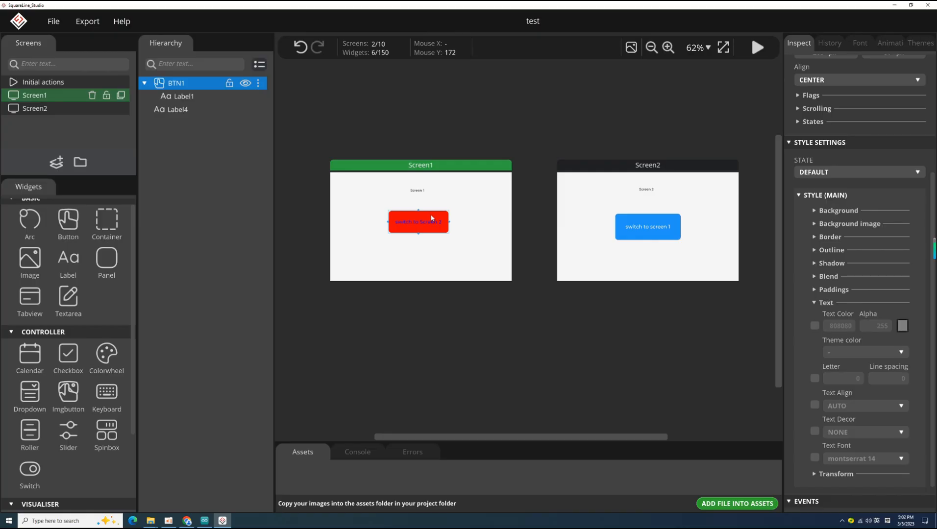
pyautogui.scroll(-1, 899, 323)
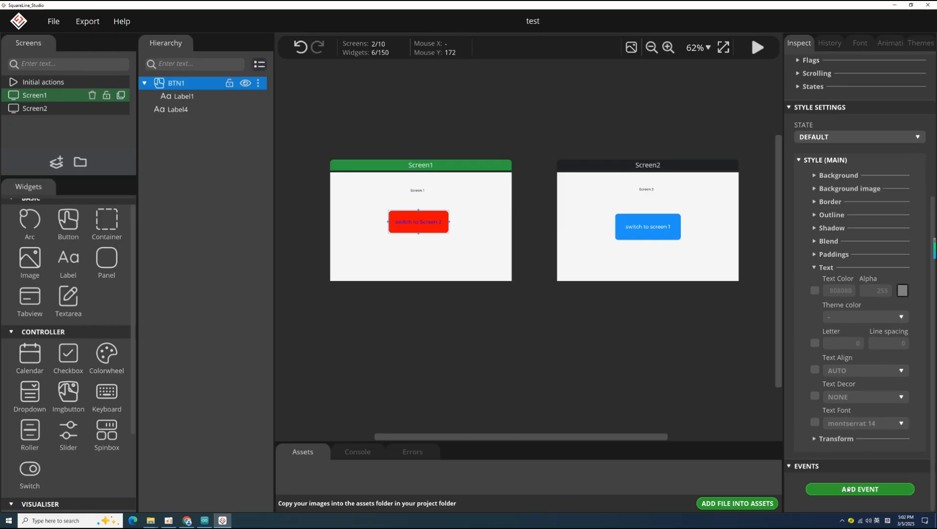
pyautogui.scroll(1, 846, 491)
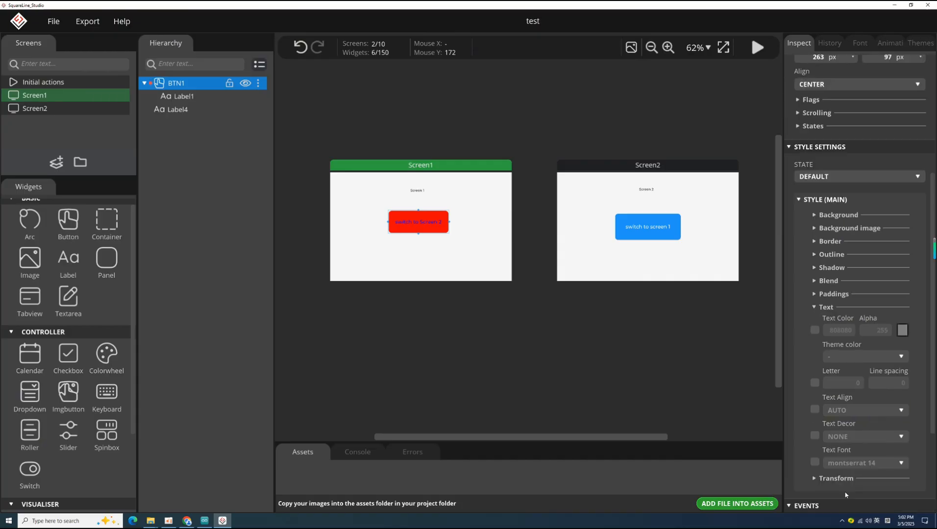
pyautogui.scroll(-3, 856, 430)
pyautogui.click(863, 394)
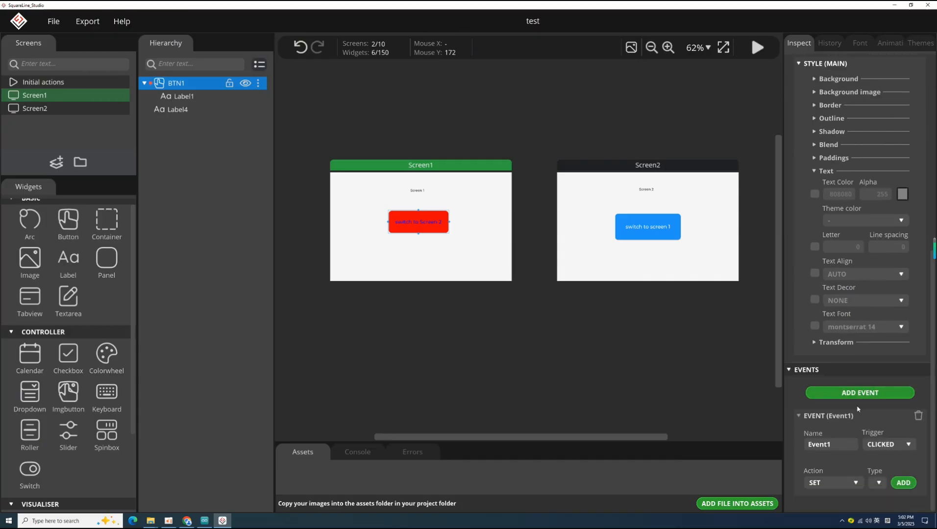
pyautogui.click(877, 446)
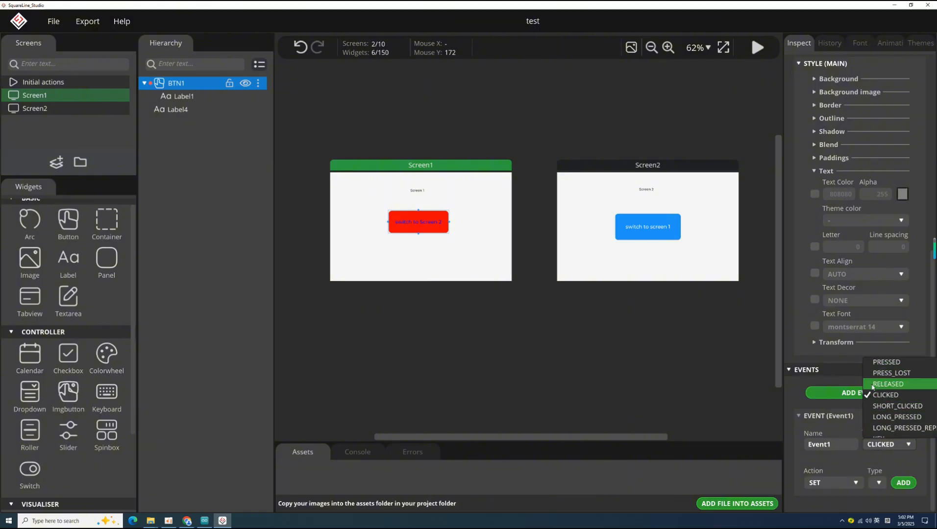
pyautogui.click(888, 384)
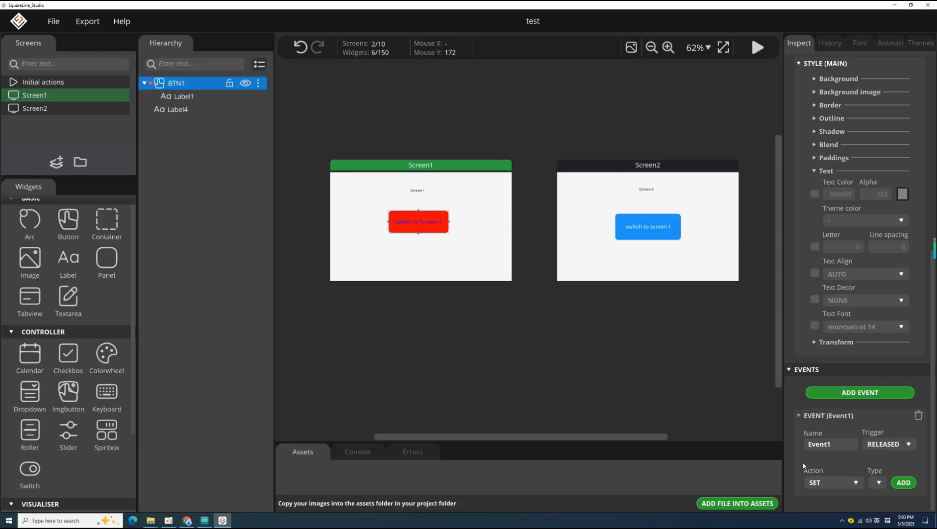
# - Add a CHANGE SCREEN action to BTN1's released event, with Screen2 as the target screen
pyautogui.click(831, 484)
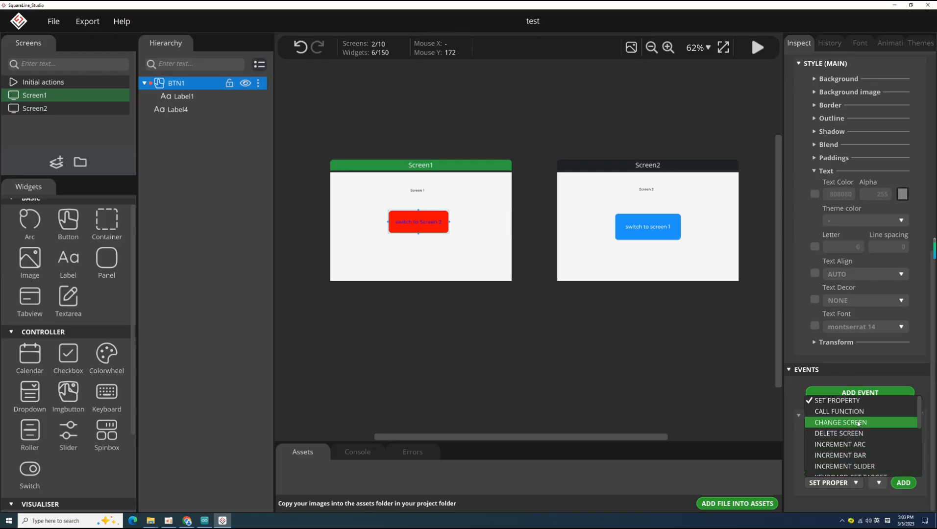
pyautogui.click(825, 423)
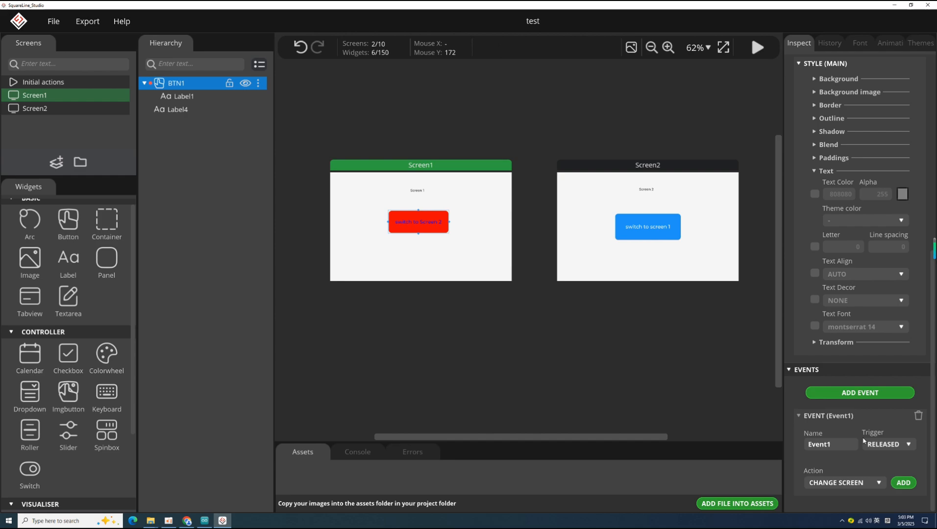
pyautogui.click(902, 483)
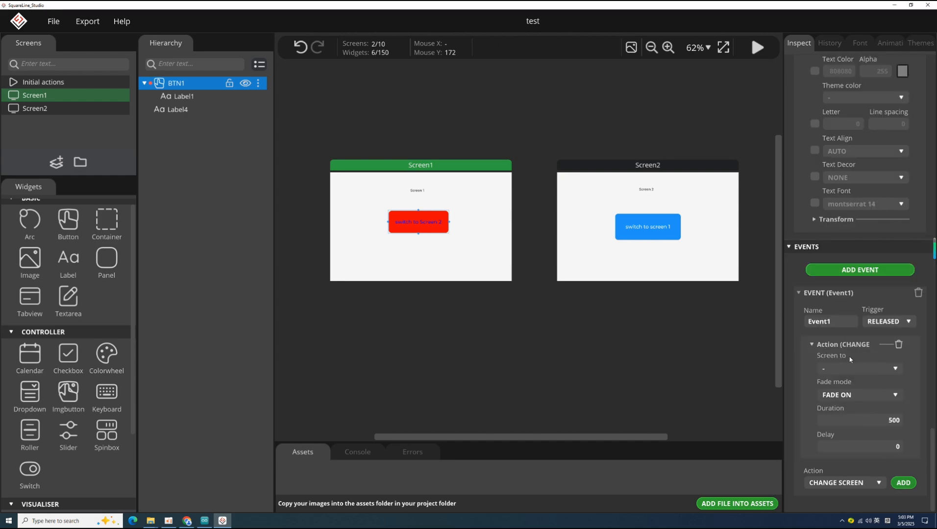
pyautogui.click(865, 372)
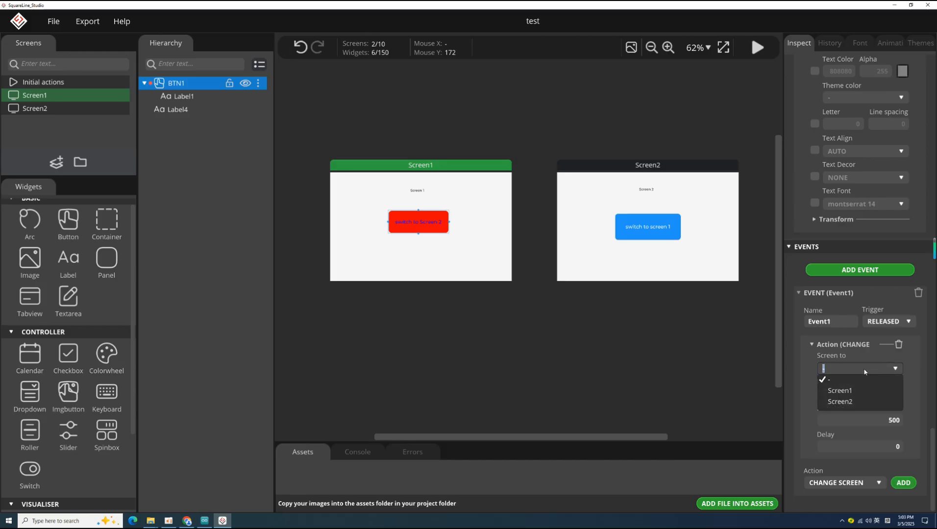
pyautogui.click(849, 401)
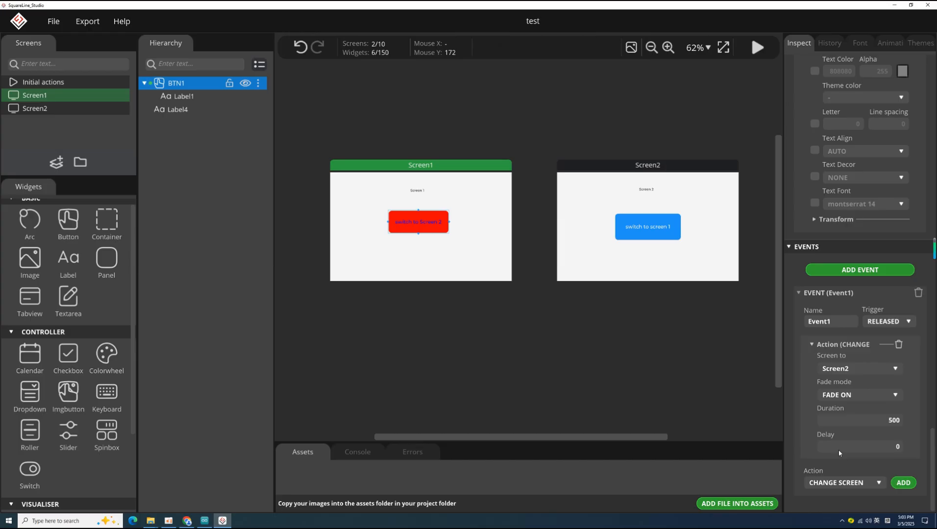
# - Add an event to the blue button on Screen2 and set its trigger to the long-press option
pyautogui.click(659, 241)
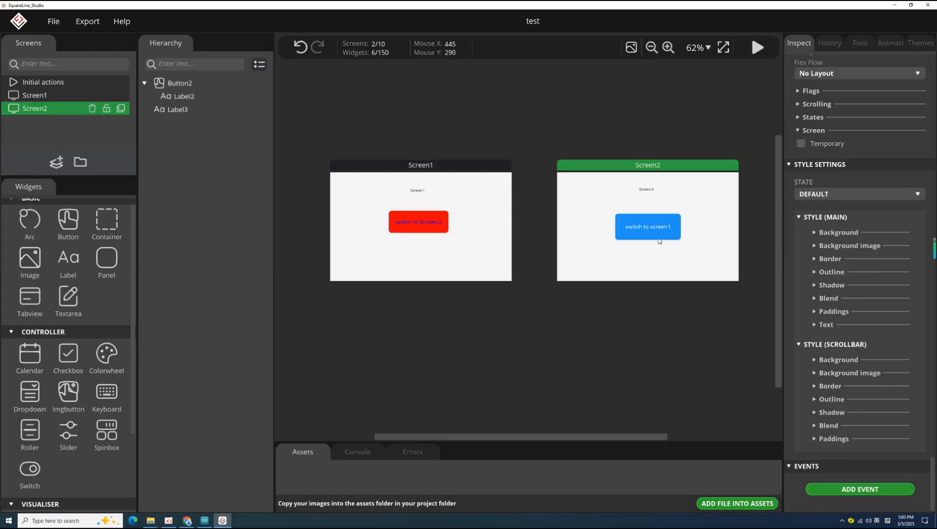
pyautogui.click(660, 240)
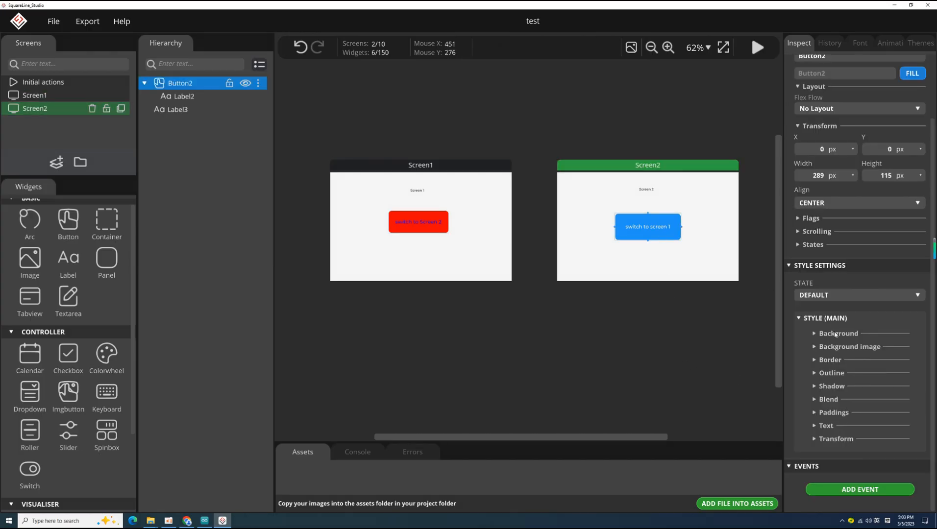
pyautogui.click(860, 490)
pyautogui.scroll(-2, 856, 470)
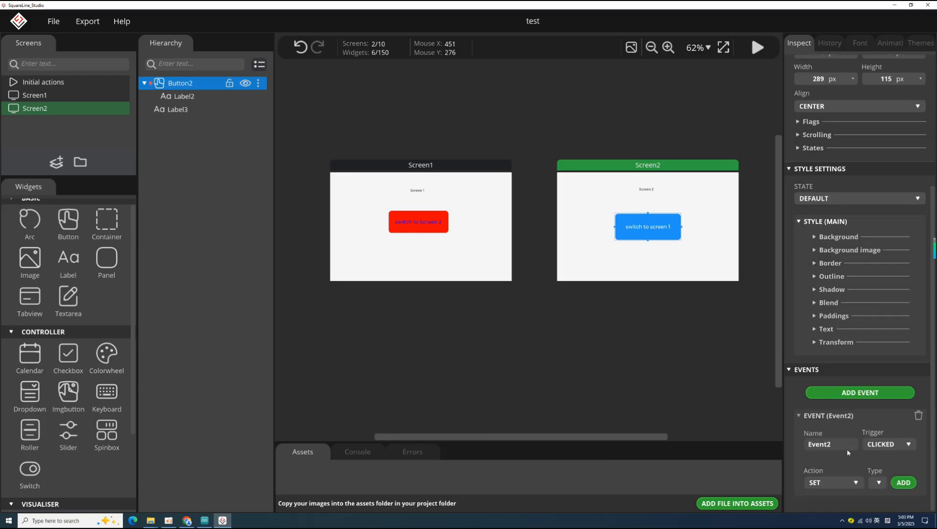
pyautogui.click(888, 444)
pyautogui.click(885, 418)
# - Add a CHANGE SCREEN action to the Screen2 button's event, with Screen1 as the target screen
pyautogui.click(836, 485)
pyautogui.click(861, 429)
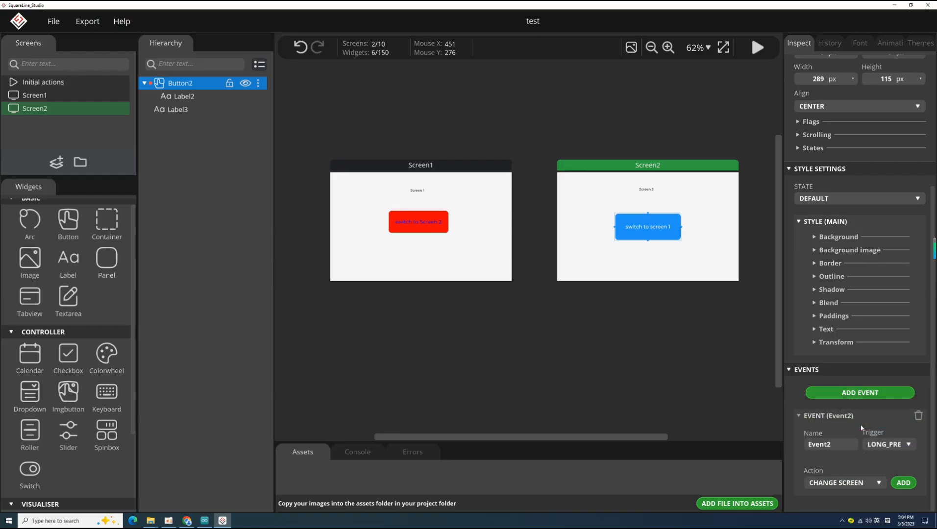
pyautogui.click(903, 483)
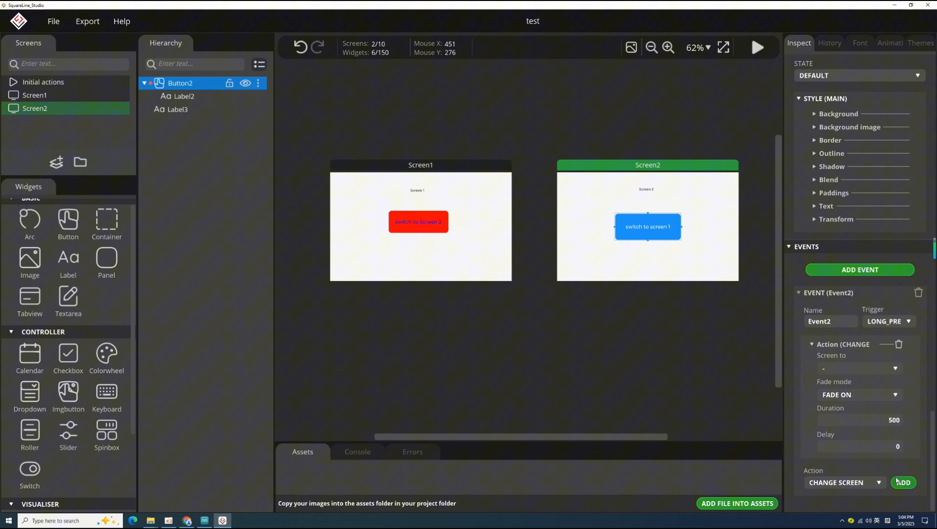
pyautogui.click(855, 369)
pyautogui.click(853, 392)
# - Set the screen change action's fade mode to MOVE LEFT and its duration to 600
pyautogui.click(854, 398)
pyautogui.click(854, 410)
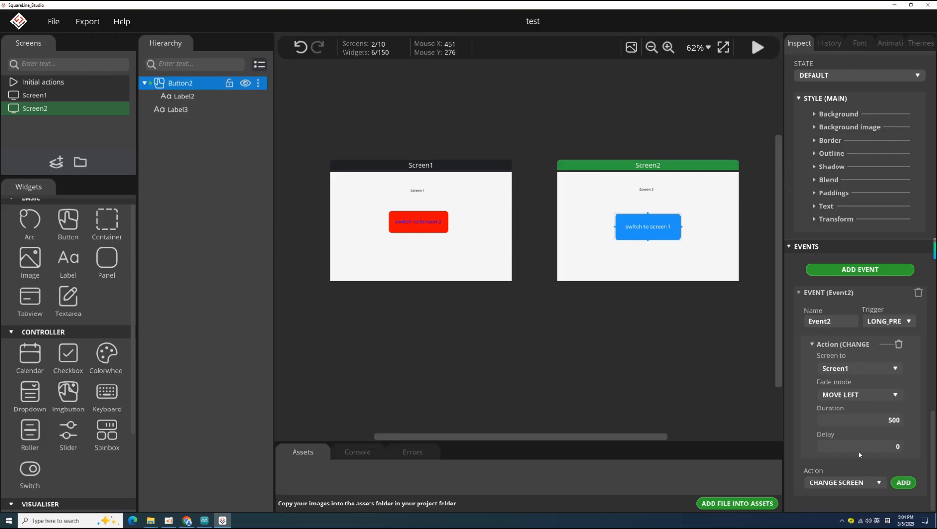
pyautogui.doubleClick(890, 422)
pyautogui.write('600')
pyautogui.press('Return')
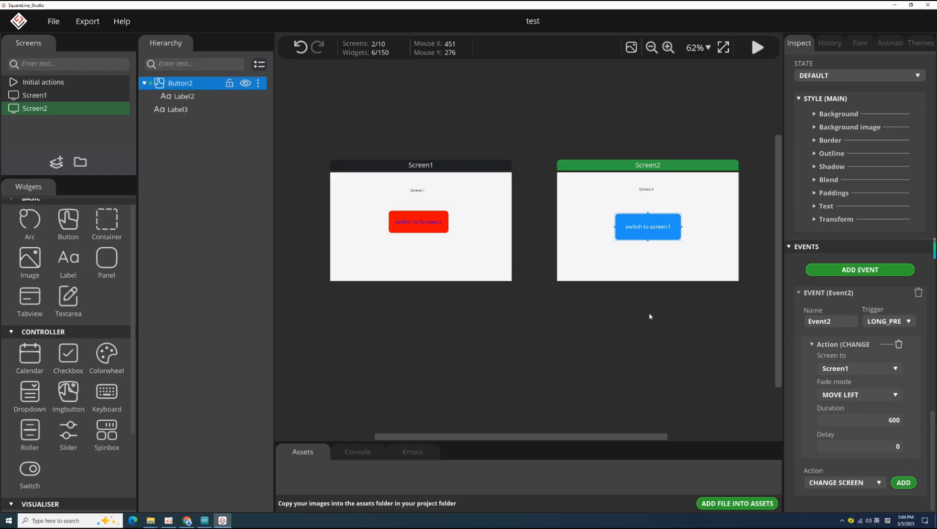
# - Run the interface from Screen1 in play mode, test switching with both buttons, and exit play mode
pyautogui.click(483, 240)
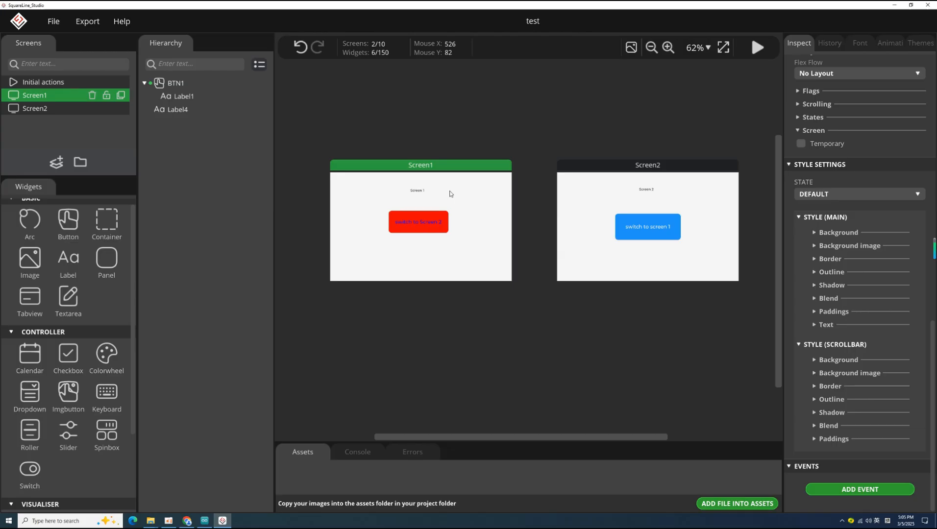
pyautogui.click(758, 47)
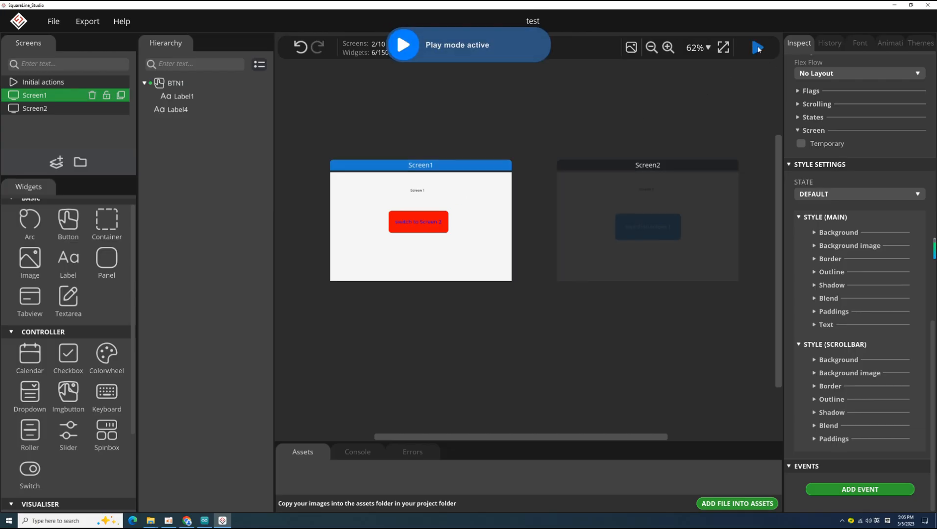
pyautogui.click(426, 232)
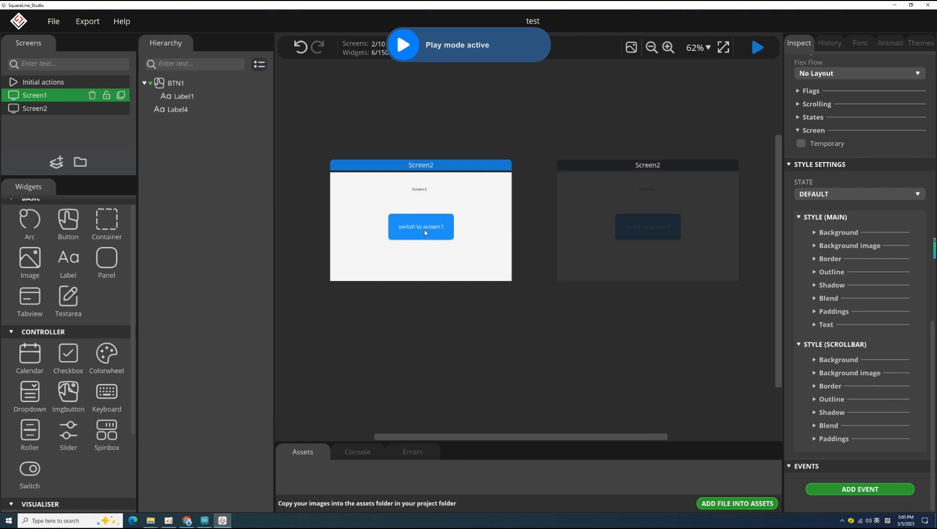
pyautogui.click(426, 234)
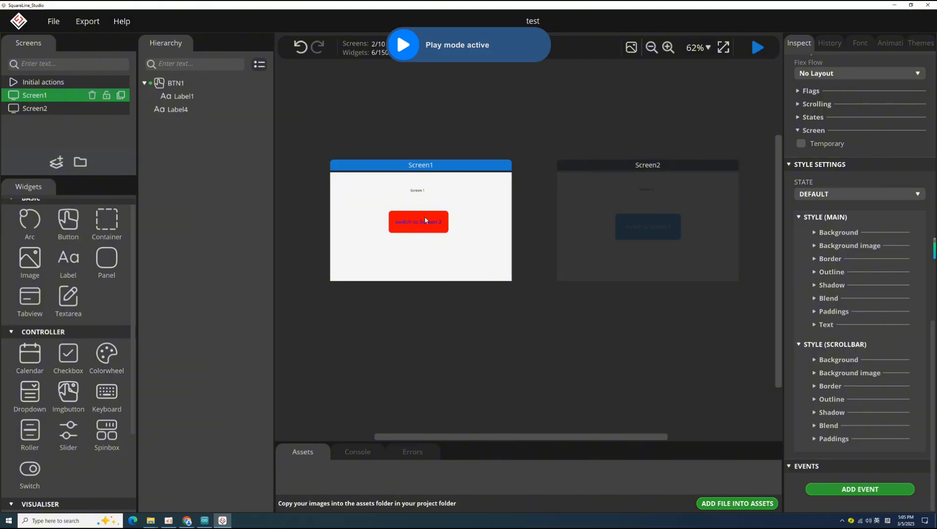
pyautogui.click(426, 221)
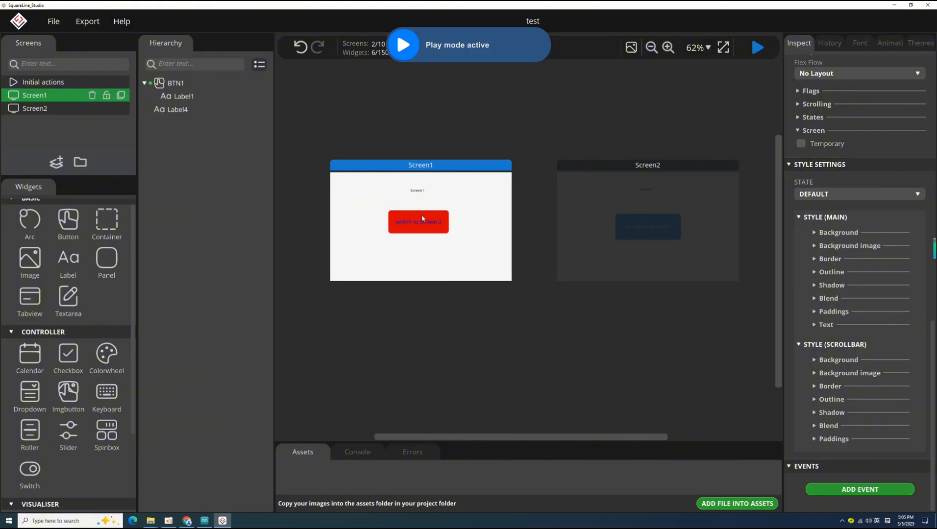
pyautogui.click(424, 217)
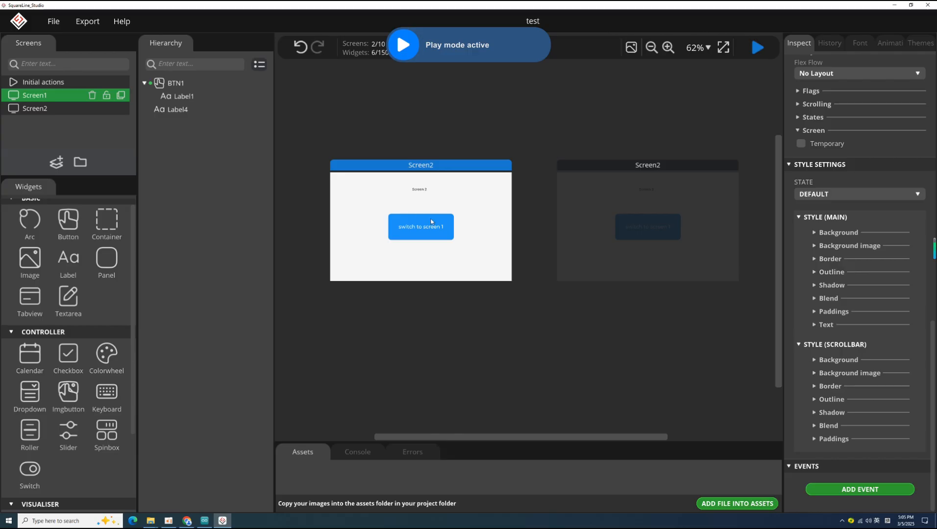
pyautogui.click(428, 224)
pyautogui.click(439, 238)
pyautogui.click(420, 222)
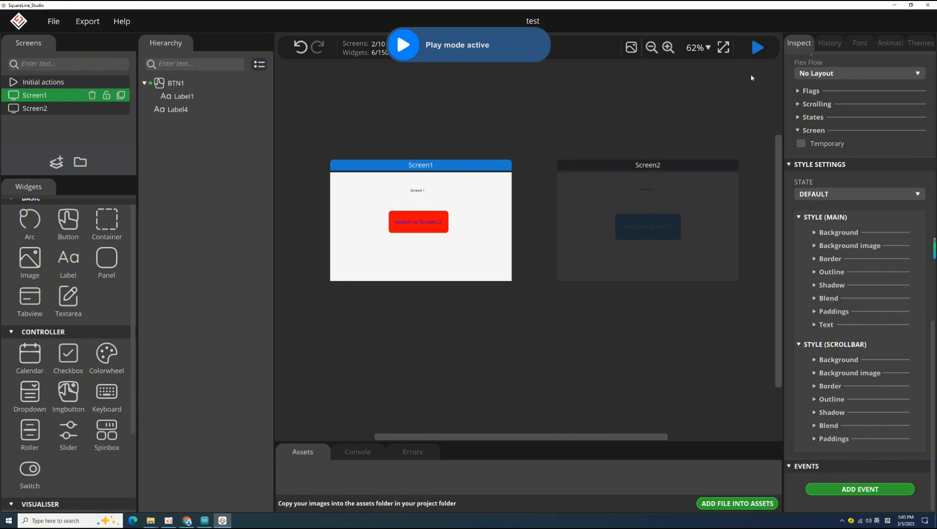
pyautogui.click(758, 48)
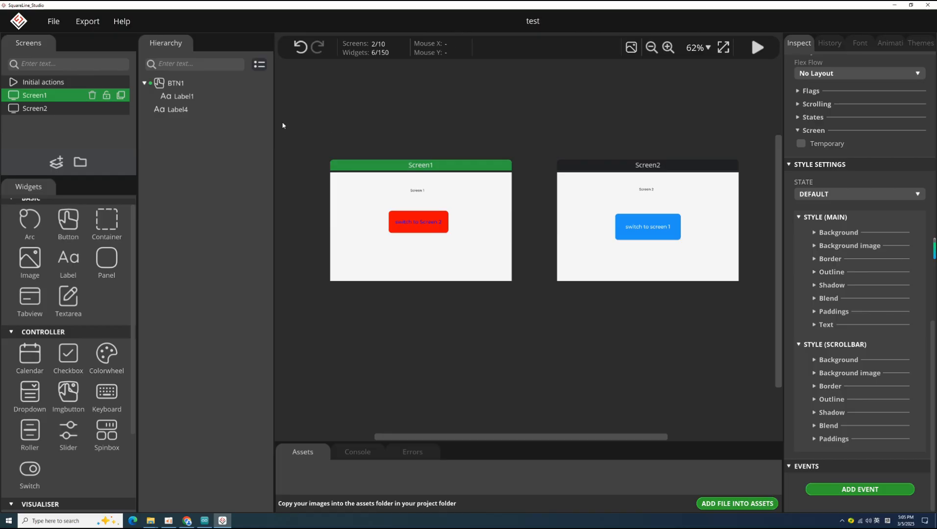
# - Open the project settings and set the project export root to D:\LVGL_Project\test
pyautogui.click(55, 22)
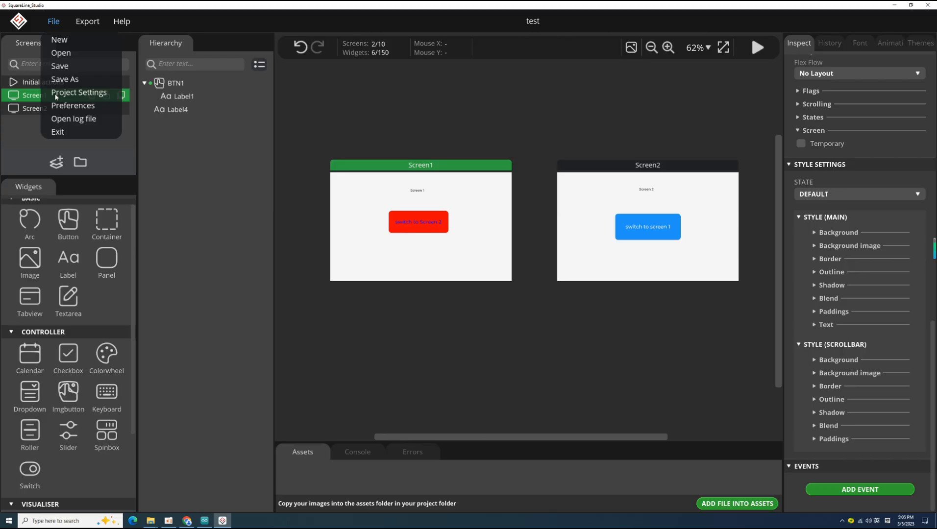
pyautogui.click(92, 98)
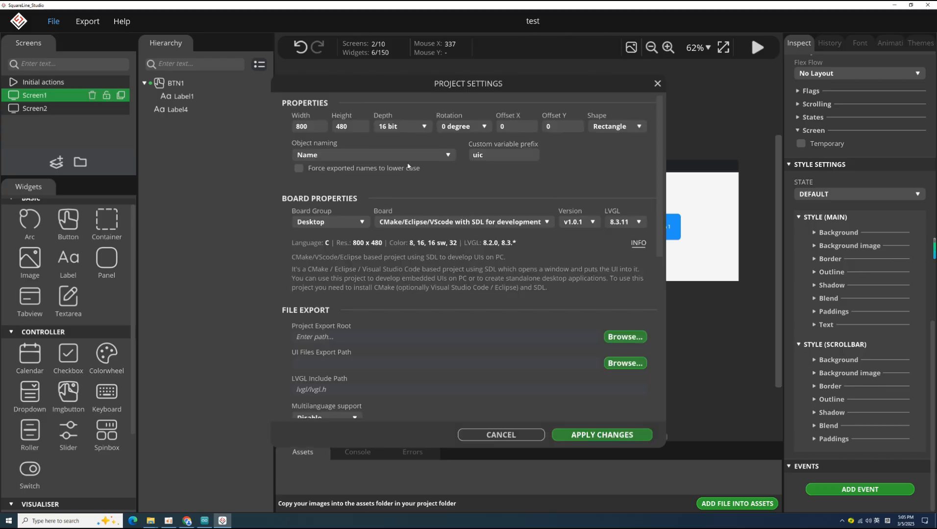
pyautogui.scroll(-3, 446, 185)
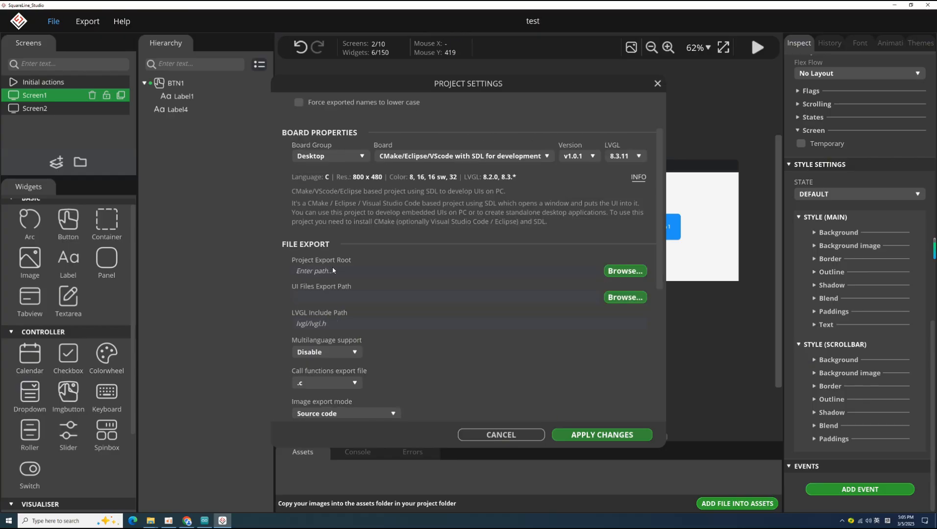
pyautogui.click(625, 271)
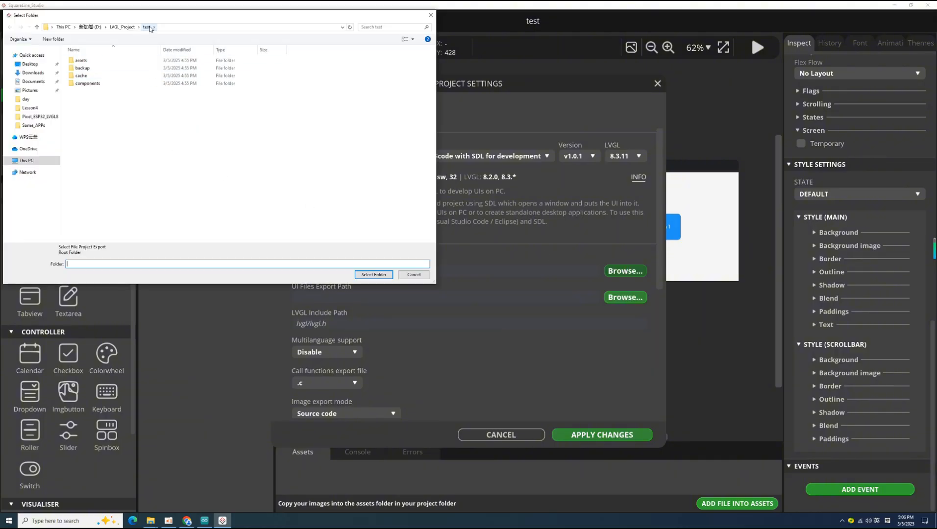
pyautogui.click(149, 28)
pyautogui.click(372, 275)
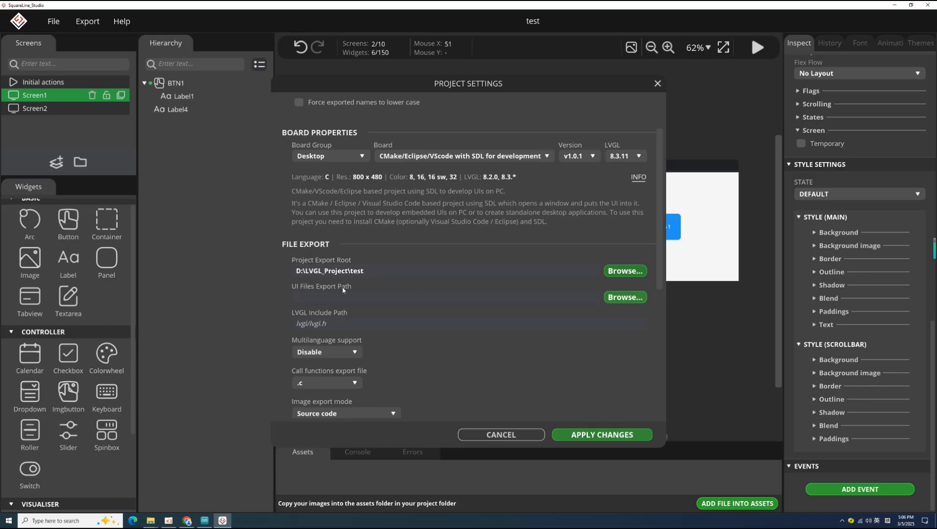
# - Create a folder named UI inside the test project folder and set it as the UI files export path
pyautogui.click(616, 297)
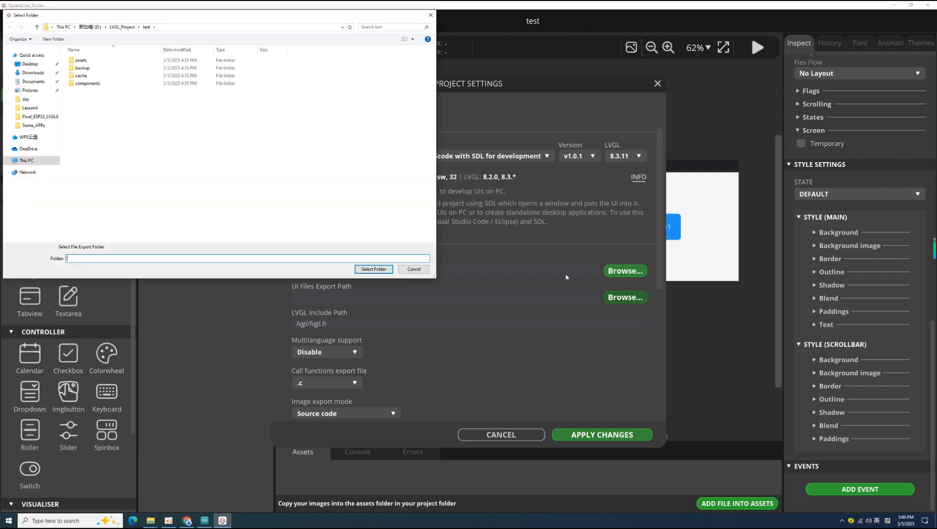
pyautogui.rightClick(100, 111)
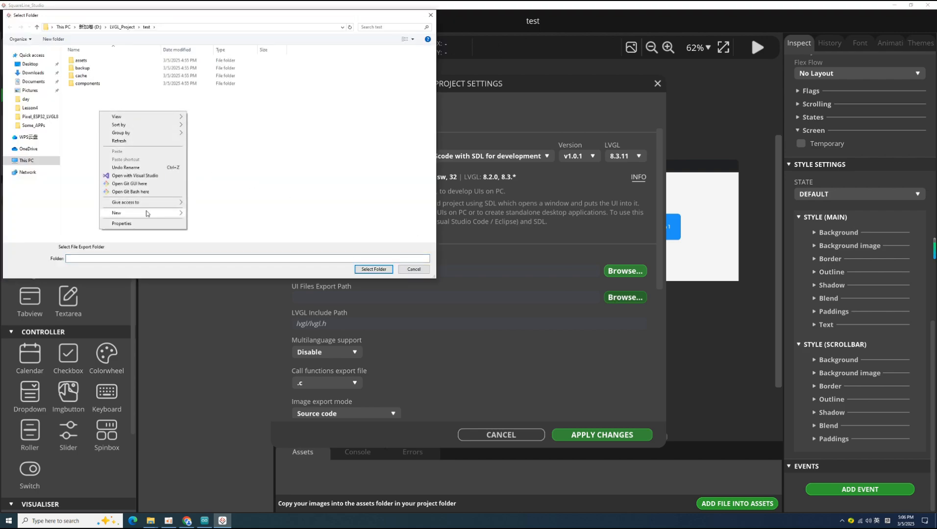
pyautogui.moveTo(147, 214)
pyautogui.click(195, 215)
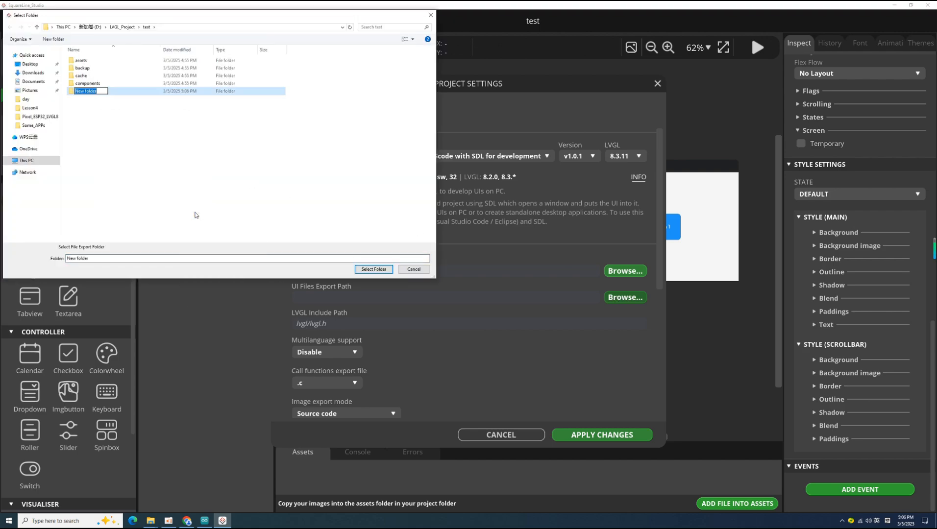
pyautogui.write('UI')
pyautogui.press('Return')
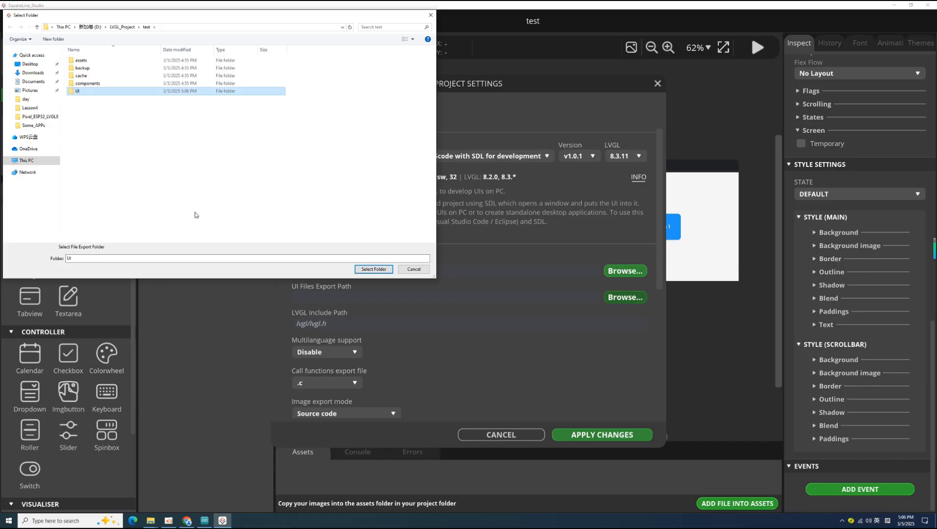
pyautogui.press('Return')
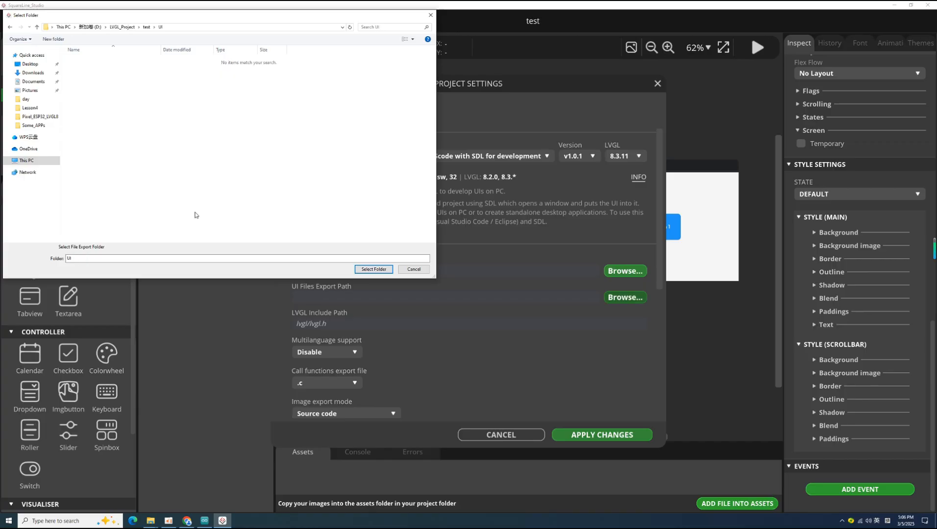
pyautogui.click(360, 271)
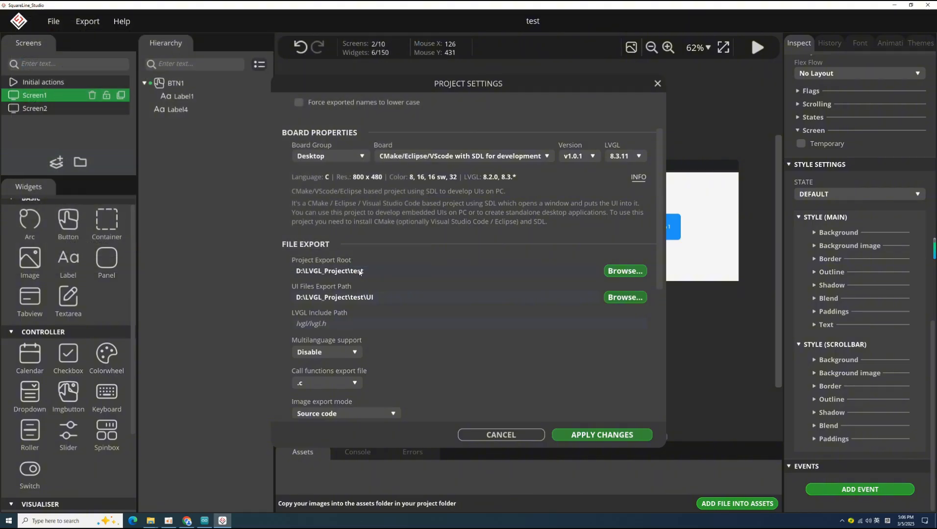
# - Set the LVGL include path to lvgl.h and enable flat export of all files to one folder
pyautogui.click(337, 324)
pyautogui.write('lvgl.h')
pyautogui.moveTo(337, 324); pyautogui.dragTo(297, 324)
pyautogui.click(325, 324)
pyautogui.scroll(-3, 324, 333)
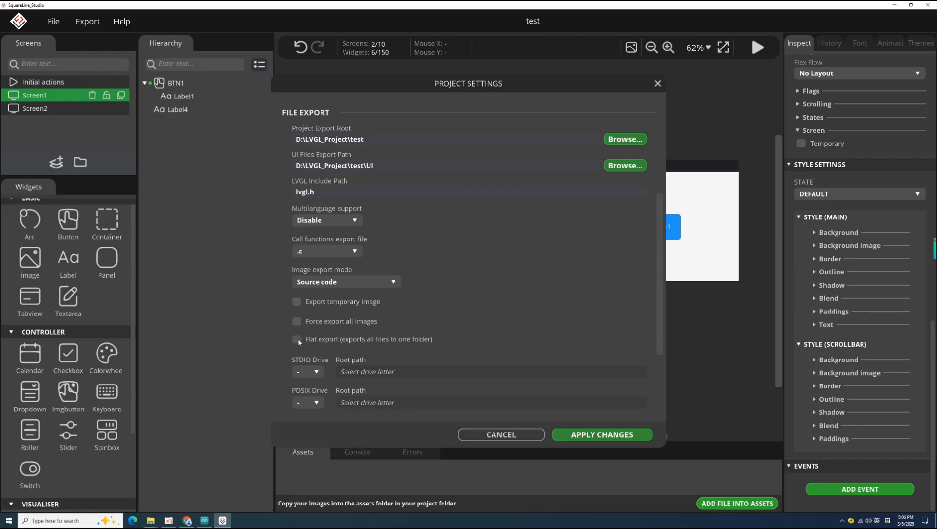
pyautogui.scroll(1, 439, 353)
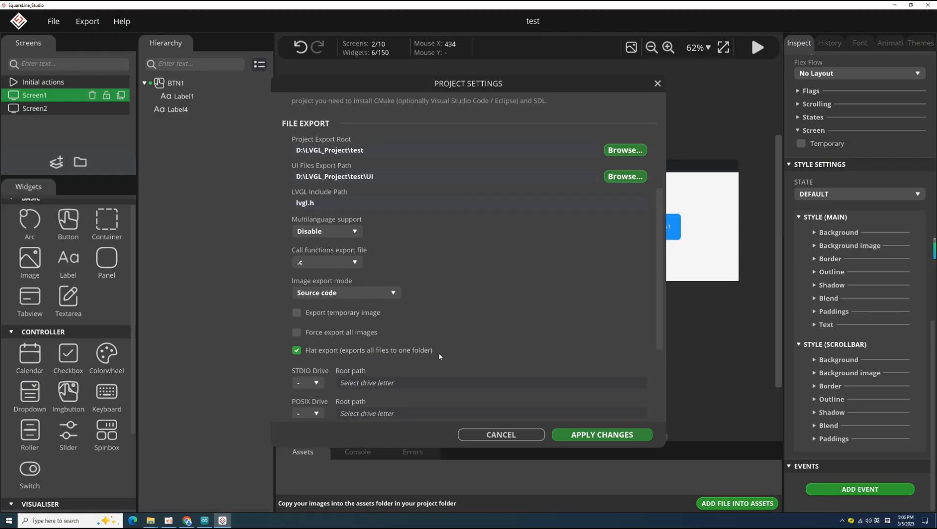
pyautogui.scroll(1, 453, 344)
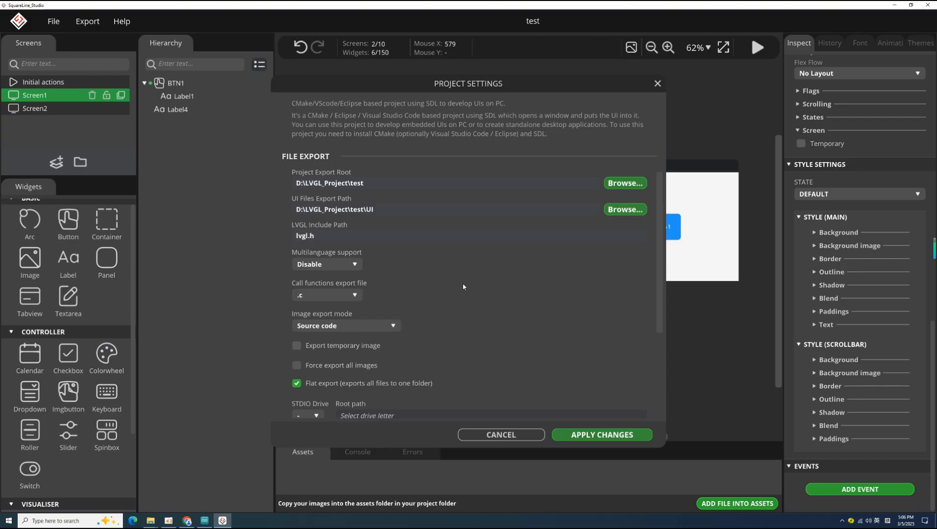
pyautogui.scroll(2, 477, 299)
pyautogui.scroll(2, 477, 299)
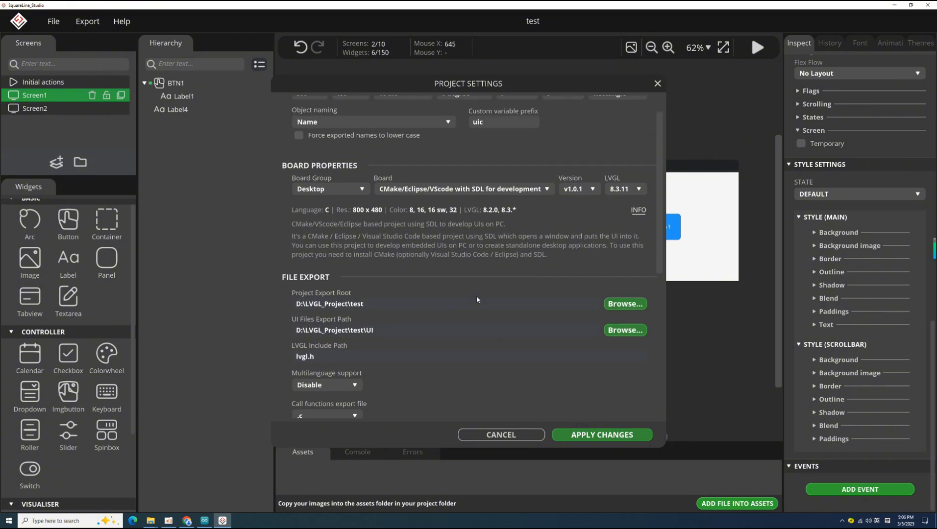
# - Apply the project settings and open the UI export folder at D:\LVGL_Project\test\UI in File Explorer
pyautogui.click(574, 436)
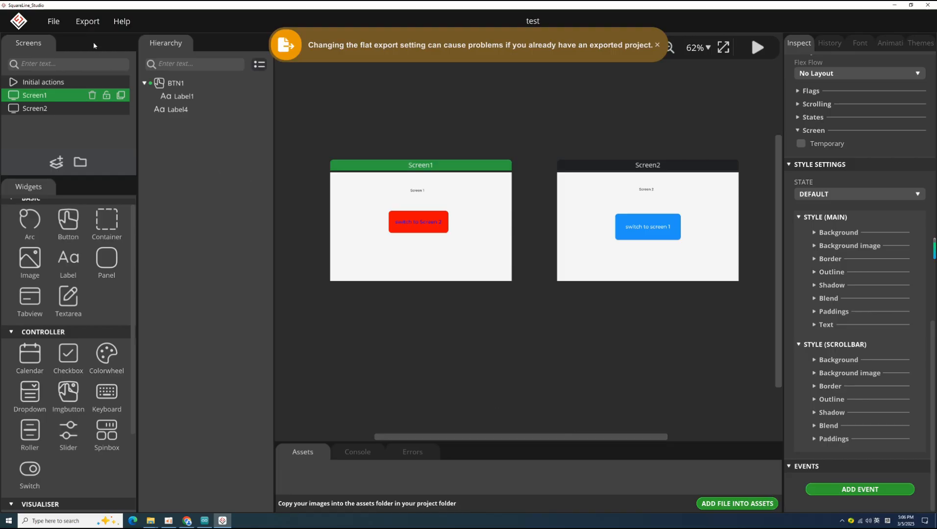
pyautogui.click(87, 25)
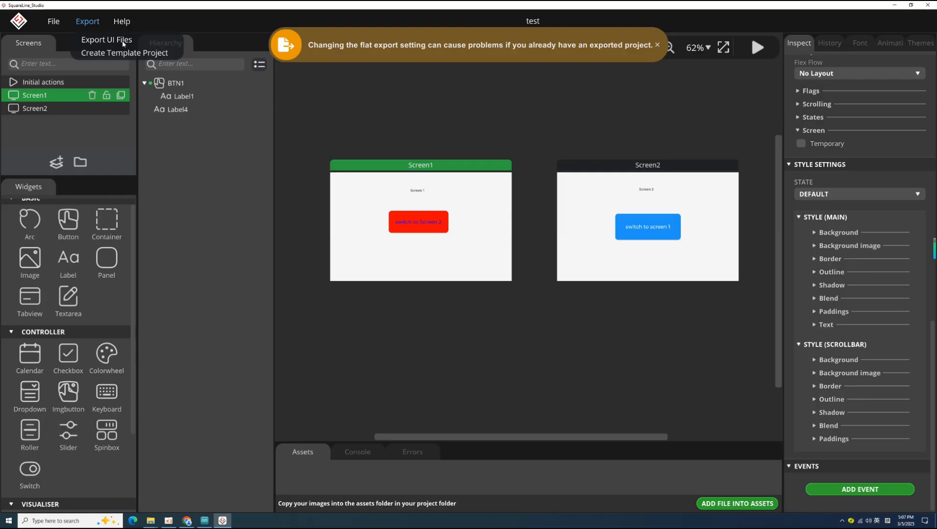
pyautogui.click(150, 521)
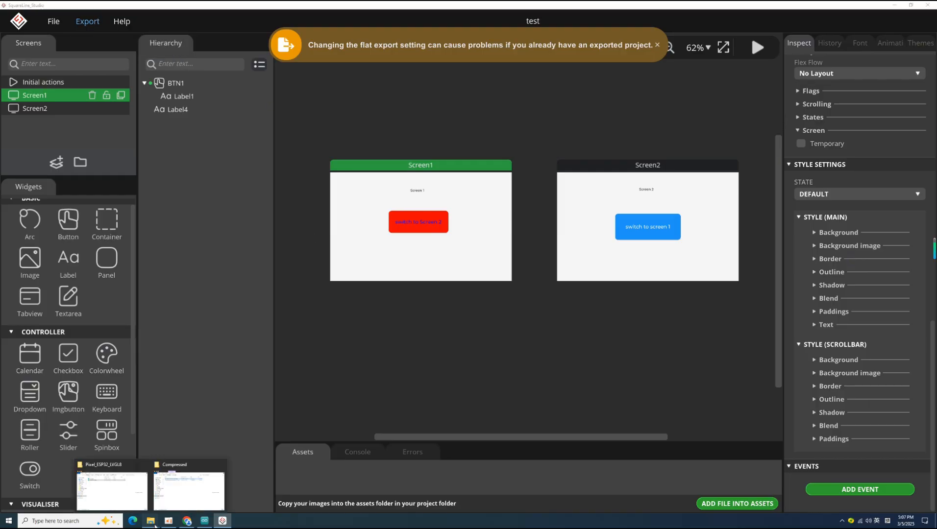
pyautogui.click(113, 490)
pyautogui.click(384, 143)
pyautogui.click(385, 143)
pyautogui.doubleClick(379, 232)
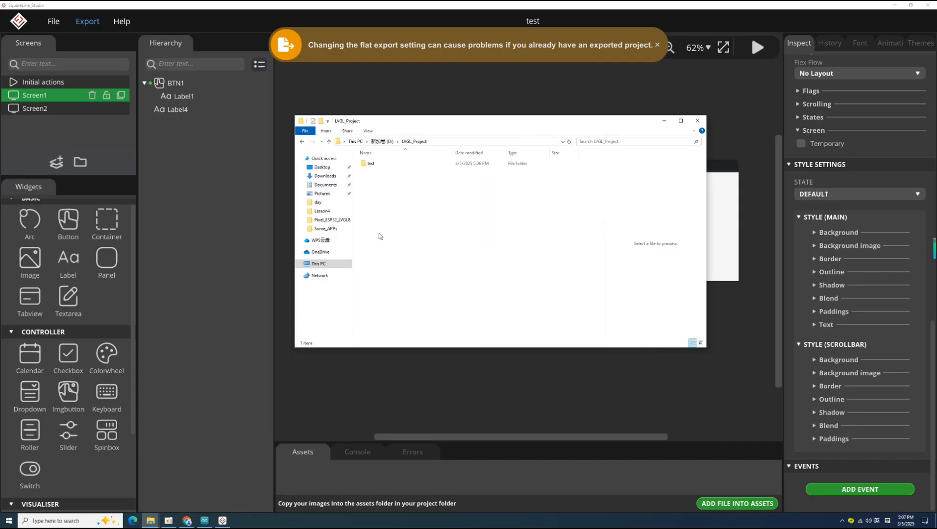
pyautogui.doubleClick(373, 163)
pyautogui.click(372, 195)
pyautogui.doubleClick(370, 195)
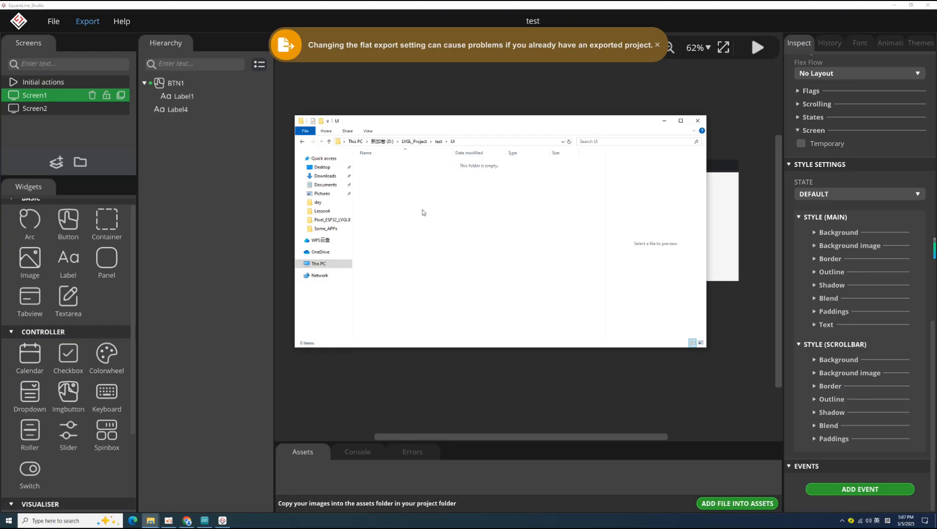
# - Export the UI files from SquareLine Studio and look over the generated files in the UI folder
pyautogui.click(89, 22)
pyautogui.click(97, 40)
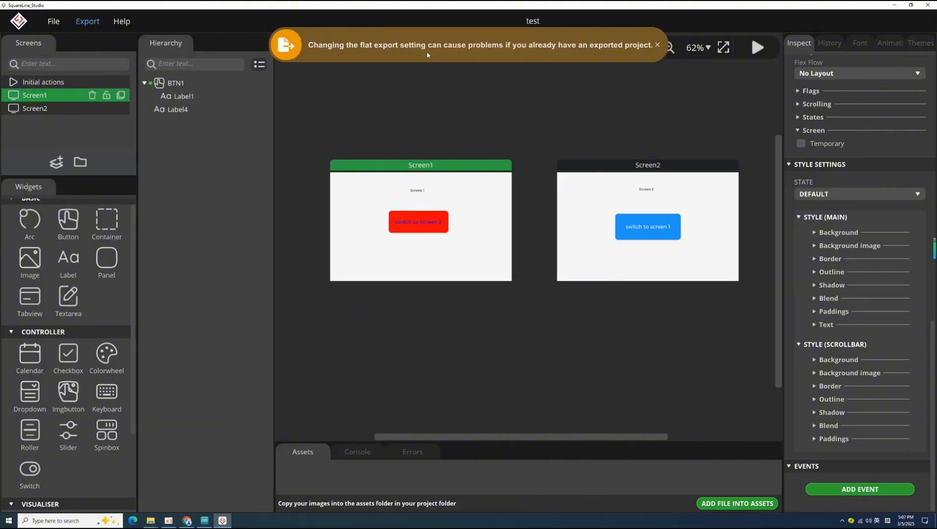
pyautogui.click(155, 520)
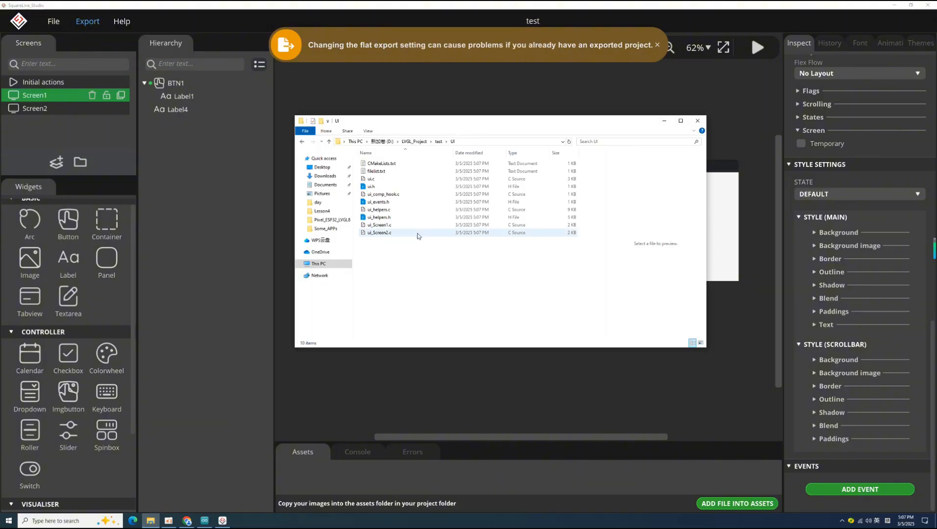
pyautogui.moveTo(424, 264); pyautogui.dragTo(360, 162)
pyautogui.click(459, 280)
pyautogui.click(415, 232)
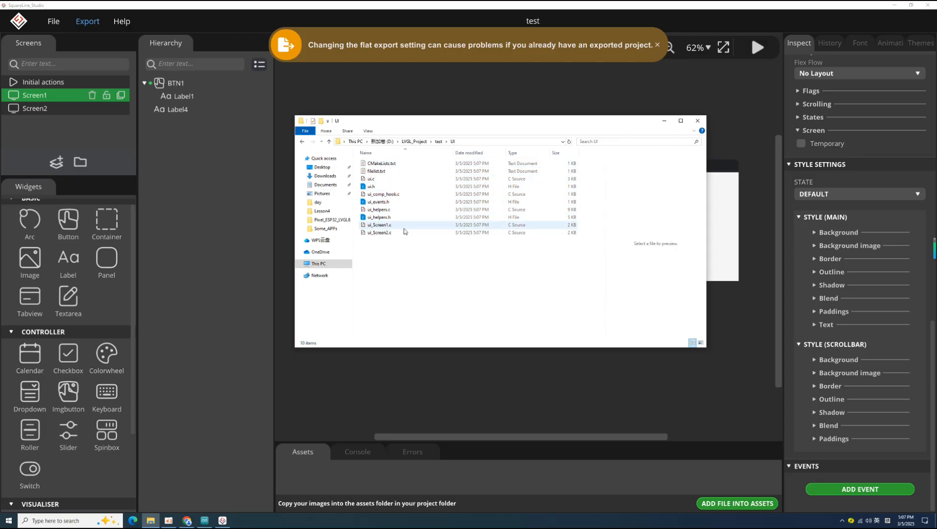
# - Copy the exported .c and .h files, without the two text files, from the UI folder into the Pixel_ESP32_LVGL8 sketch folder
pyautogui.moveTo(433, 256); pyautogui.dragTo(371, 181)
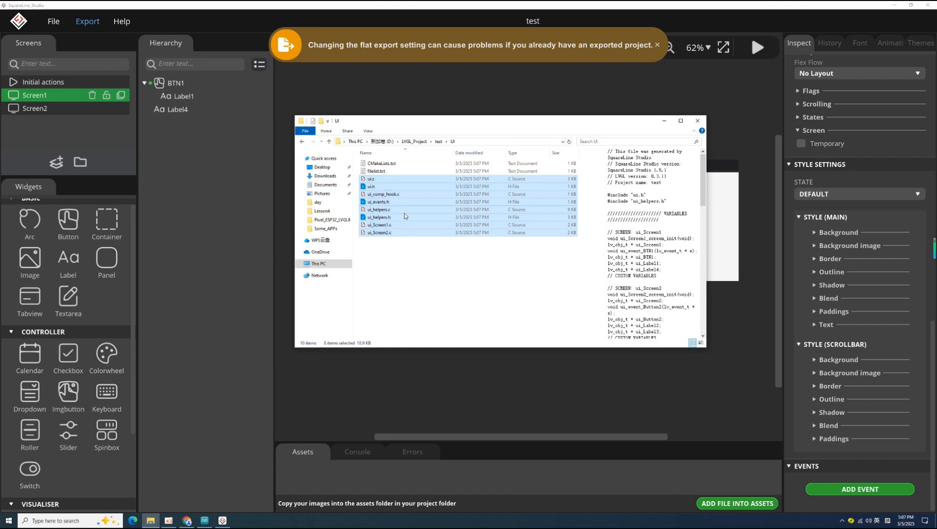
pyautogui.rightClick(383, 185)
pyautogui.click(419, 258)
pyautogui.click(302, 142)
pyautogui.click(301, 142)
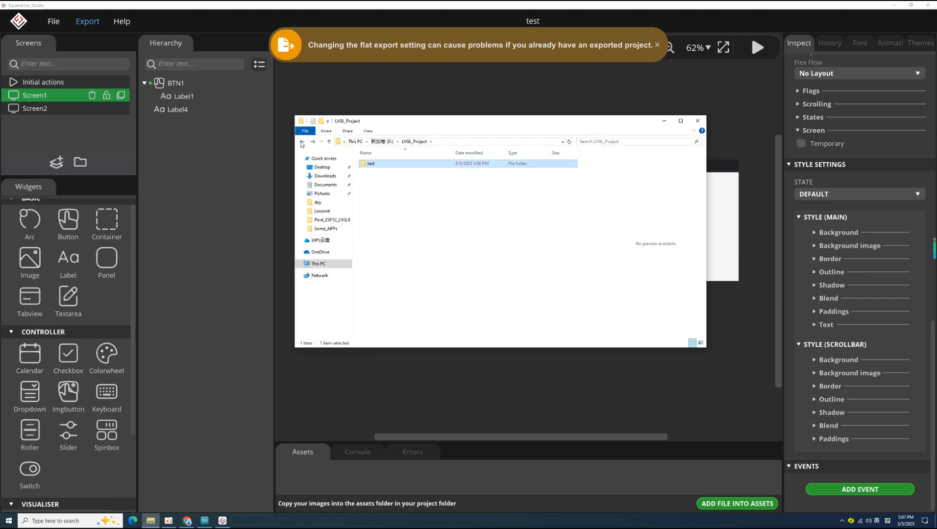
pyautogui.click(301, 143)
pyautogui.click(302, 142)
pyautogui.click(302, 143)
pyautogui.click(387, 210)
pyautogui.rightClick(398, 193)
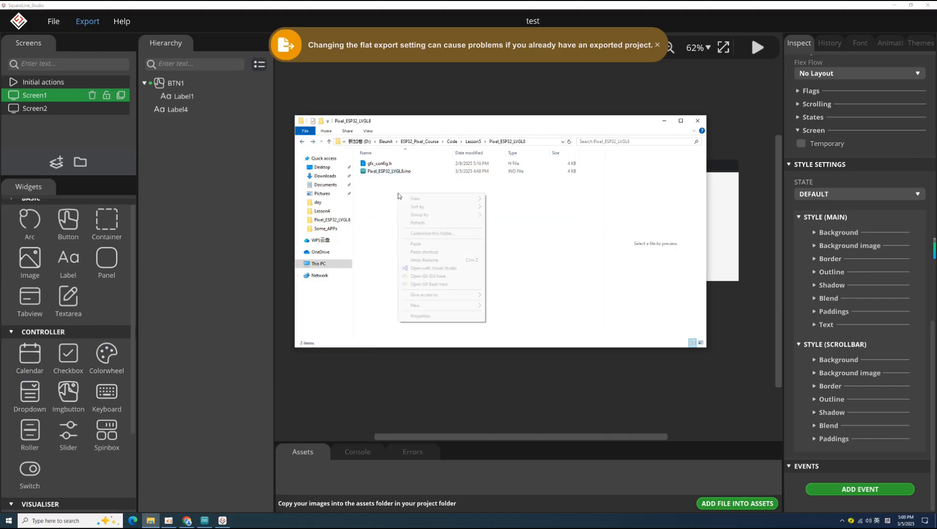
pyautogui.click(424, 246)
pyautogui.click(423, 250)
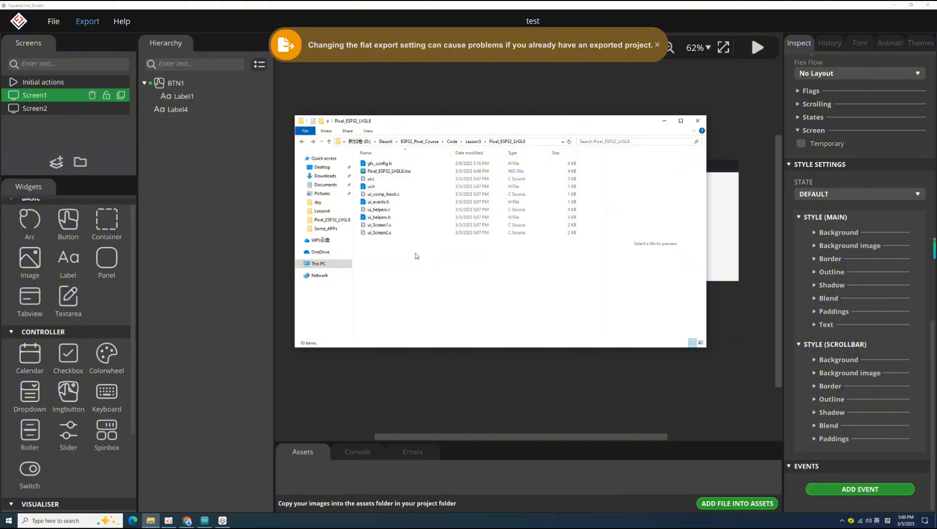
# - Switch to Arduino IDE, open ui.h, hide the library manager and find the ui_init declaration
pyautogui.click(204, 520)
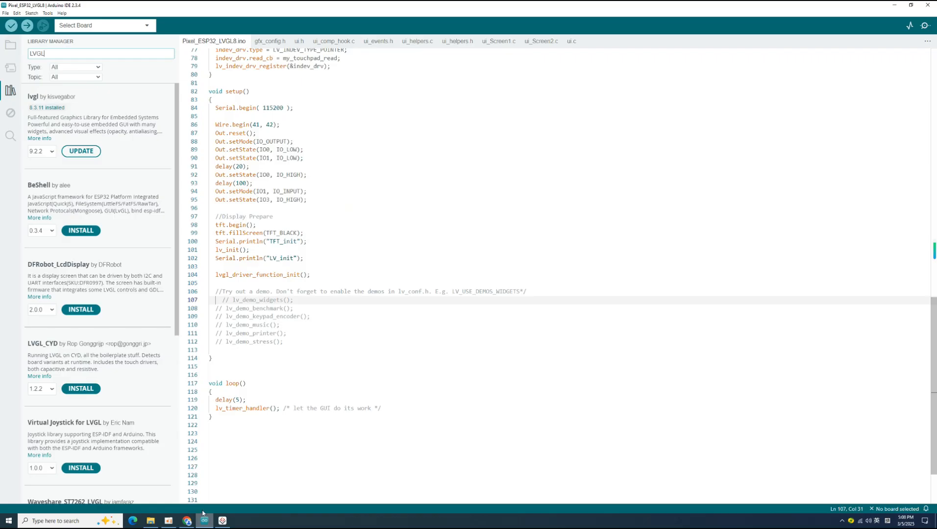
pyautogui.click(385, 100)
pyautogui.click(296, 42)
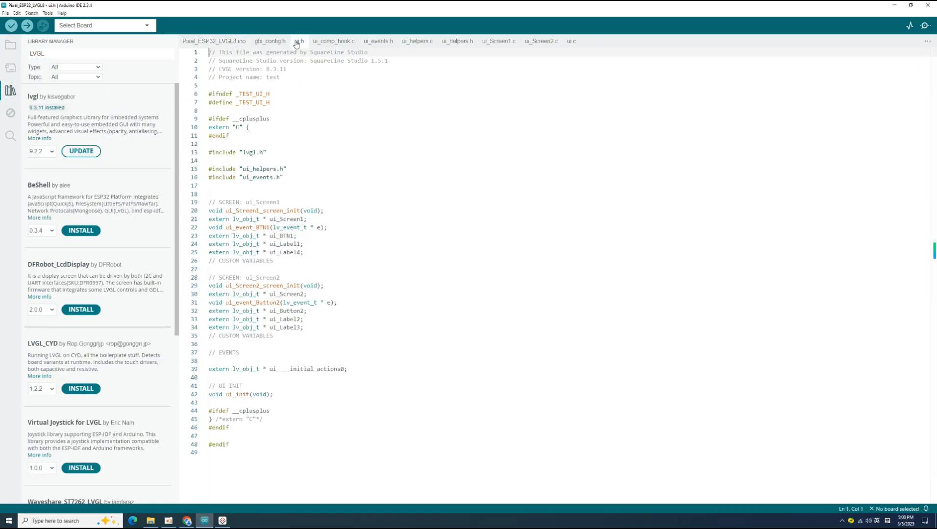
pyautogui.click(10, 90)
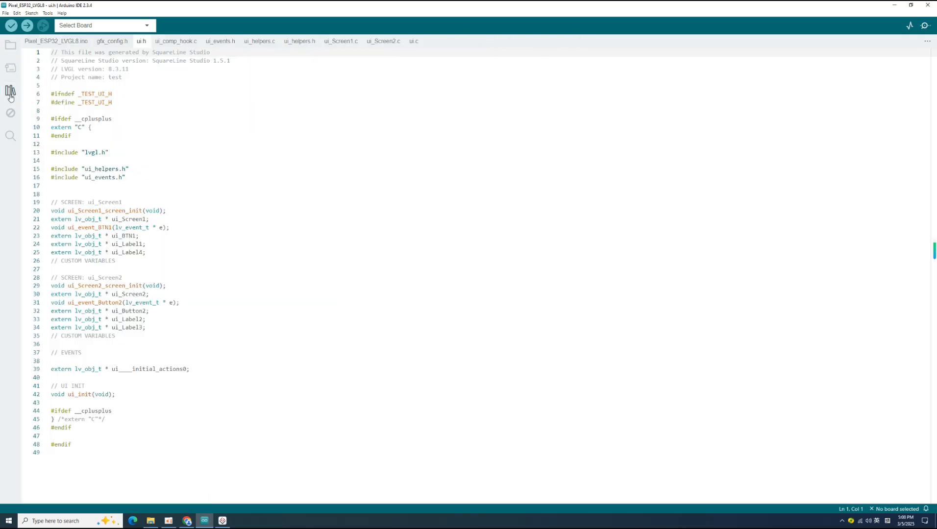
pyautogui.click(195, 128)
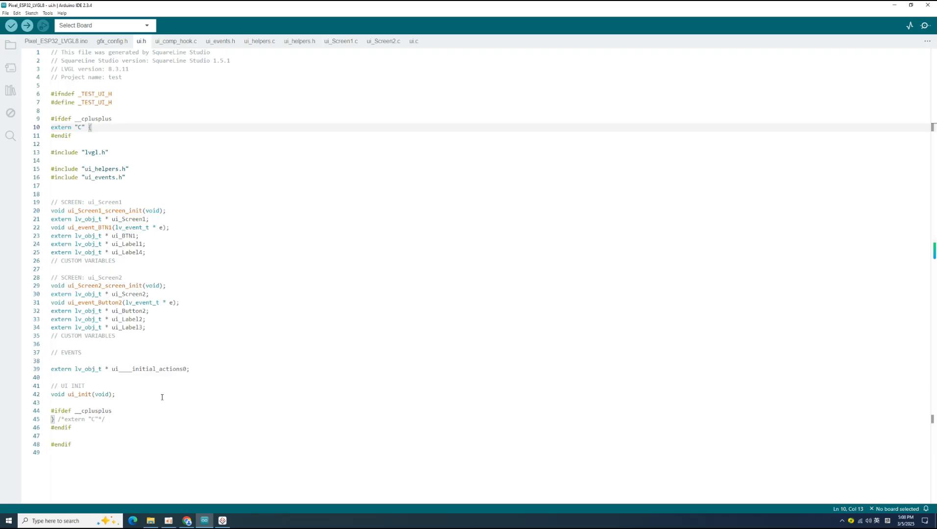
pyautogui.doubleClick(73, 394)
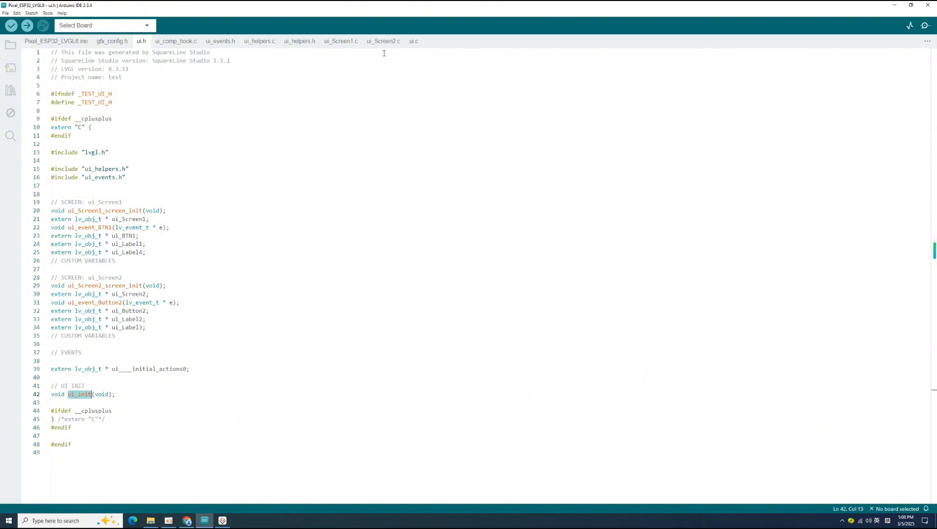
# - Examine the ui_init function in ui.c, including its screen initialisation calls and the line loading ui_Screen1
pyautogui.click(414, 41)
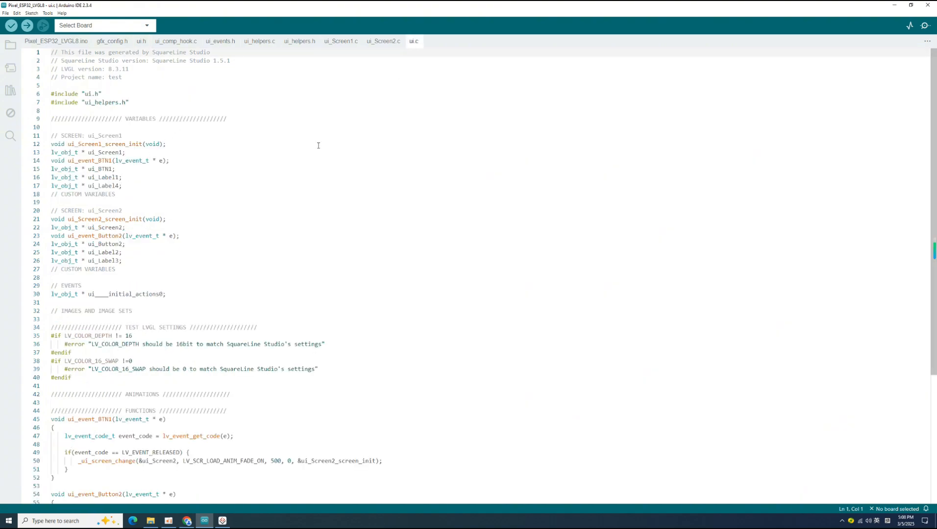
pyautogui.scroll(-5, 240, 208)
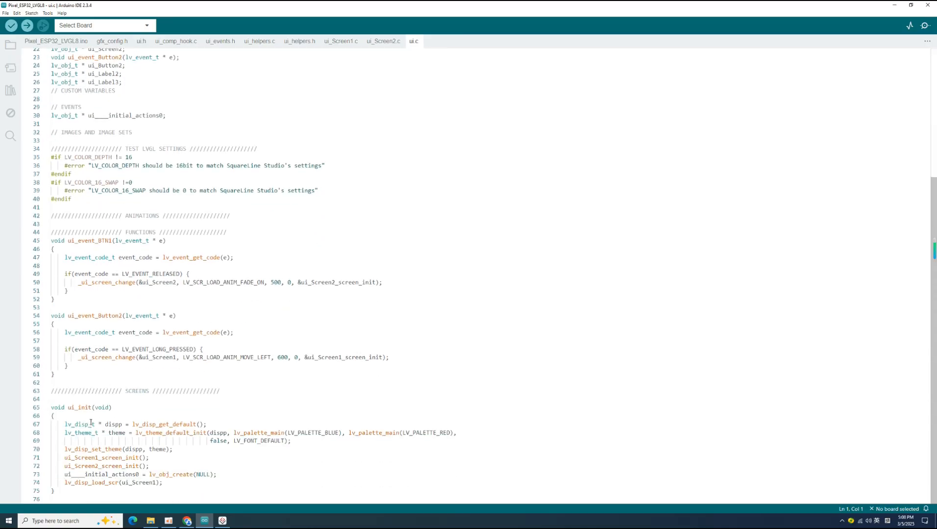
pyautogui.doubleClick(76, 408)
pyautogui.moveTo(149, 467); pyautogui.dragTo(51, 458)
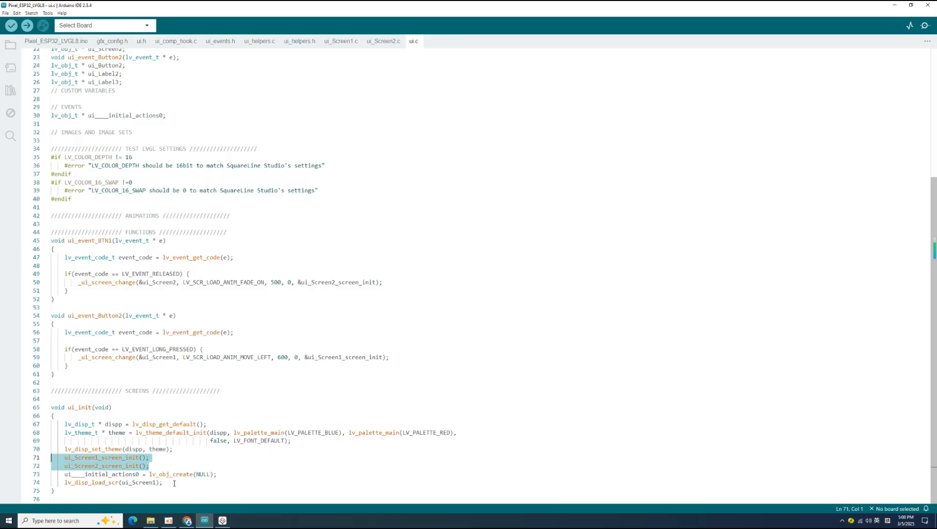
pyautogui.moveTo(173, 483); pyautogui.dragTo(41, 479)
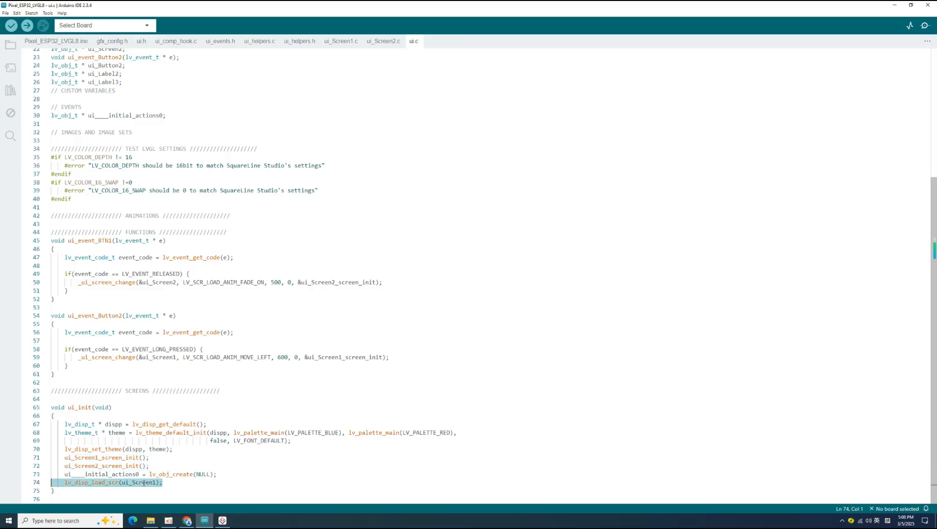
pyautogui.click(172, 483)
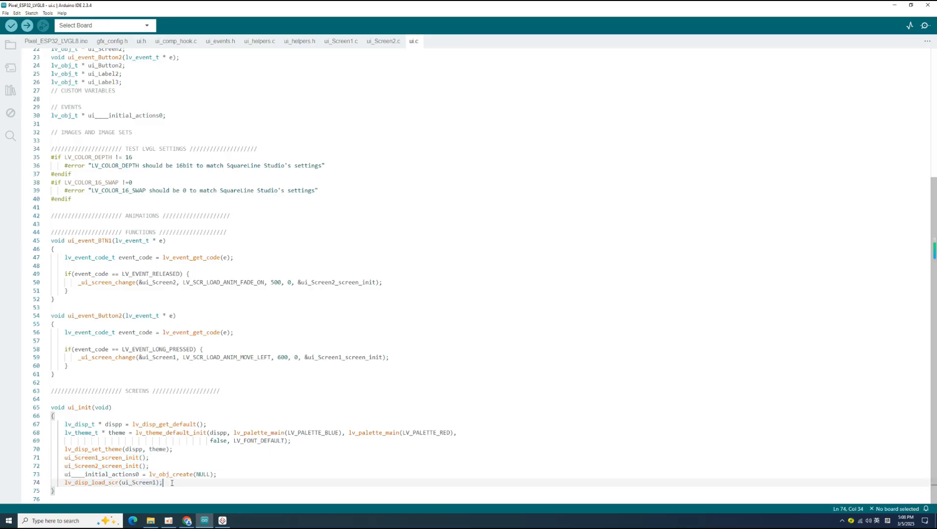
pyautogui.doubleClick(82, 407)
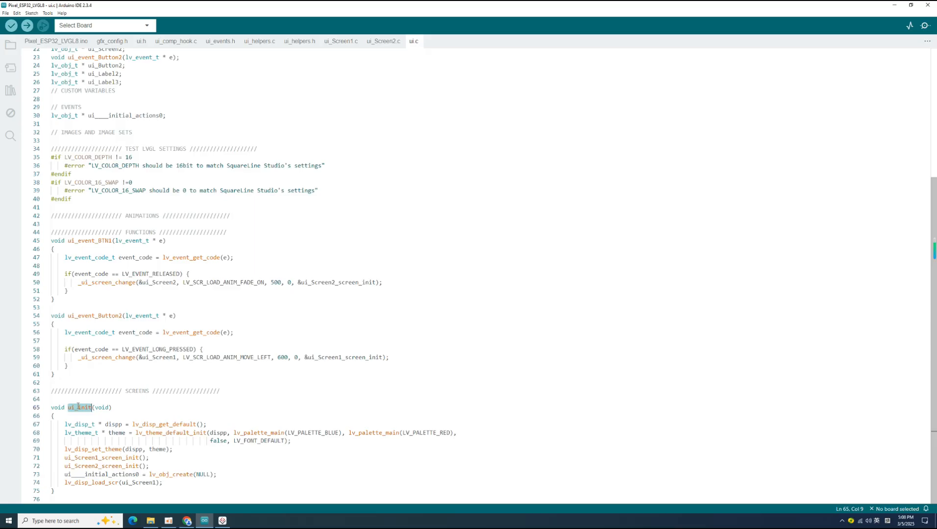
pyautogui.click(141, 408)
# - Add a ui_init(); call below the commented-out demo calls in setup() of Pixel_ESP32_LVGL8.ino
pyautogui.click(112, 41)
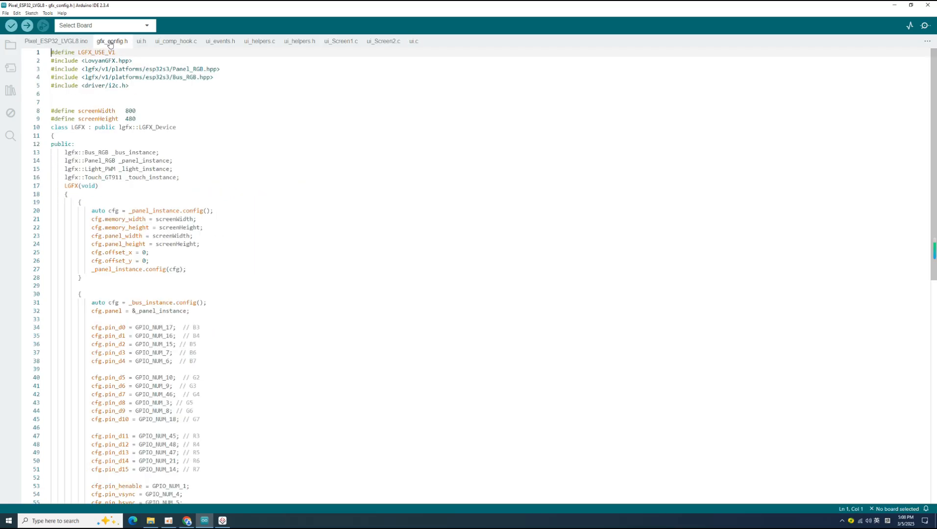
pyautogui.click(74, 41)
pyautogui.scroll(-3, 130, 315)
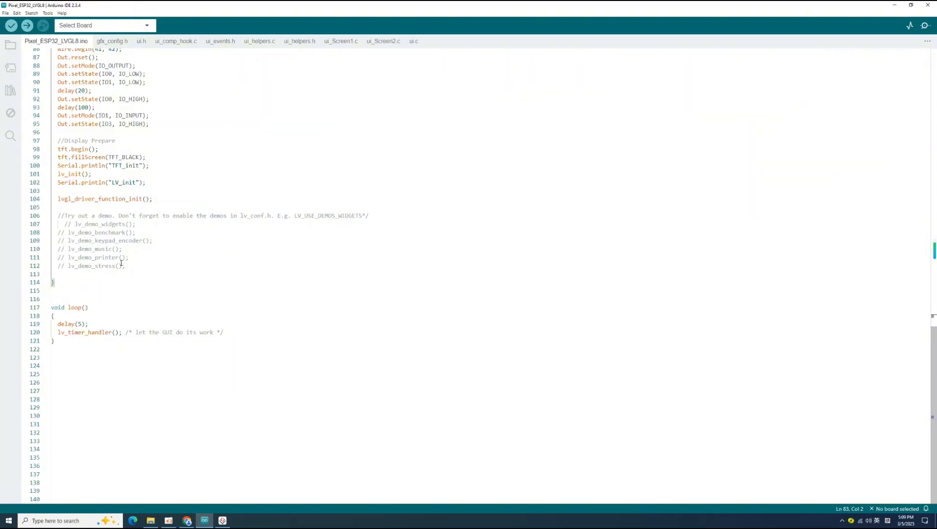
pyautogui.click(136, 267)
pyautogui.press('Return')
pyautogui.moveTo(136, 268); pyautogui.dragTo(52, 225)
pyautogui.click(77, 277)
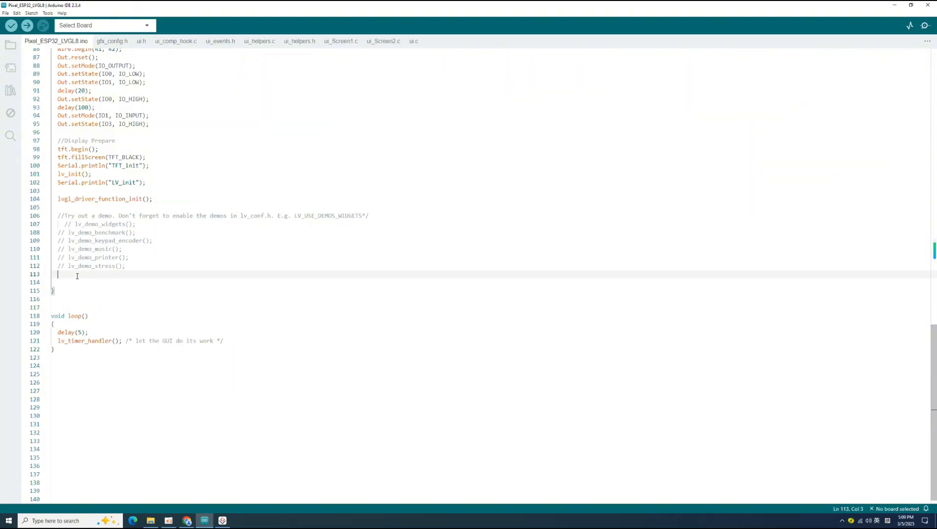
pyautogui.write('ui_init();')
# - Switch to SquareLine Studio and check the text font of the label on Screen1's button
pyautogui.scroll(20, 337, 245)
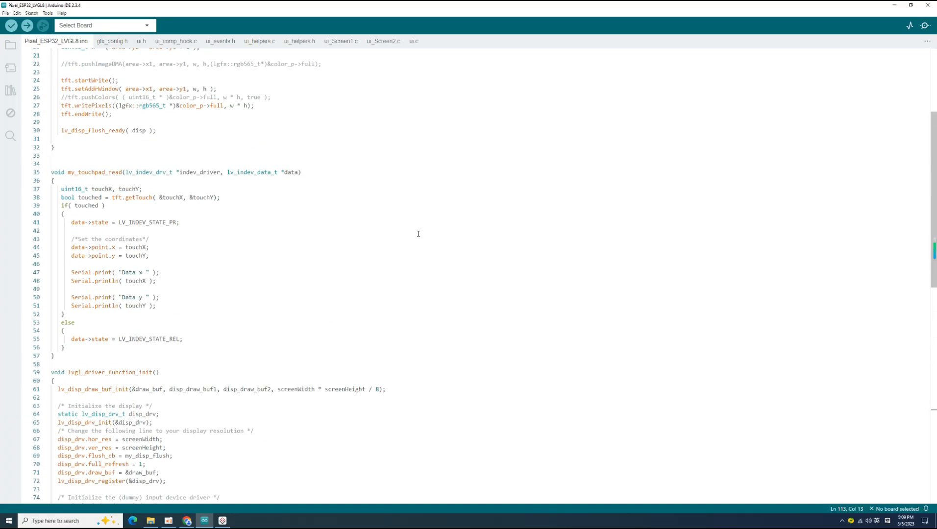
pyautogui.click(222, 520)
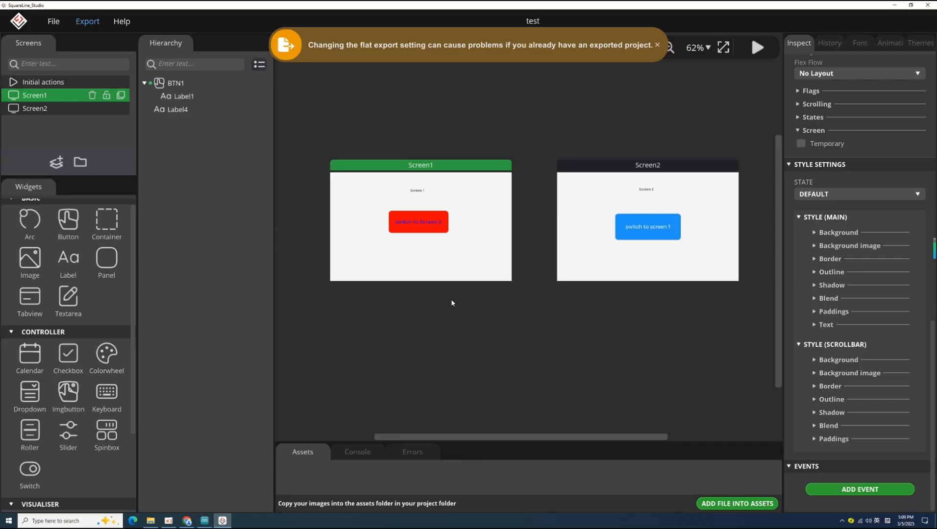
pyautogui.click(430, 225)
pyautogui.scroll(-3, 853, 322)
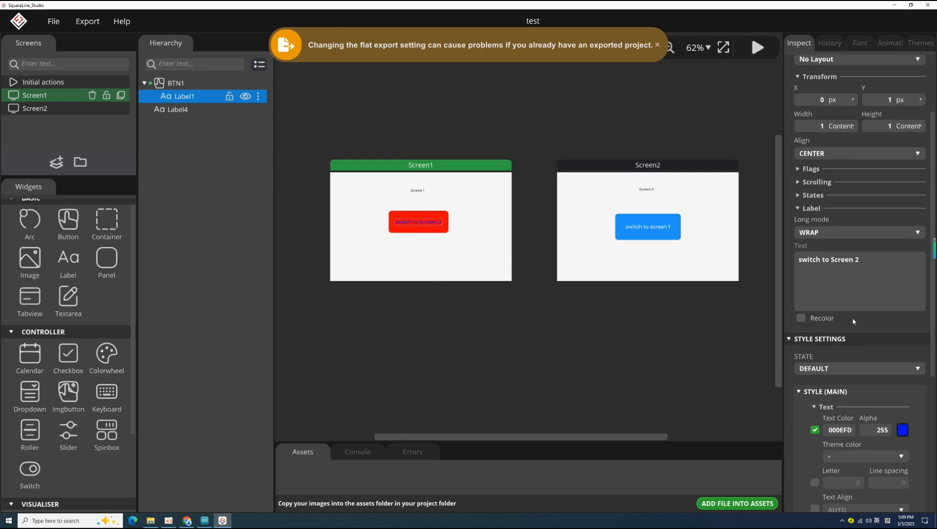
pyautogui.scroll(-2, 853, 322)
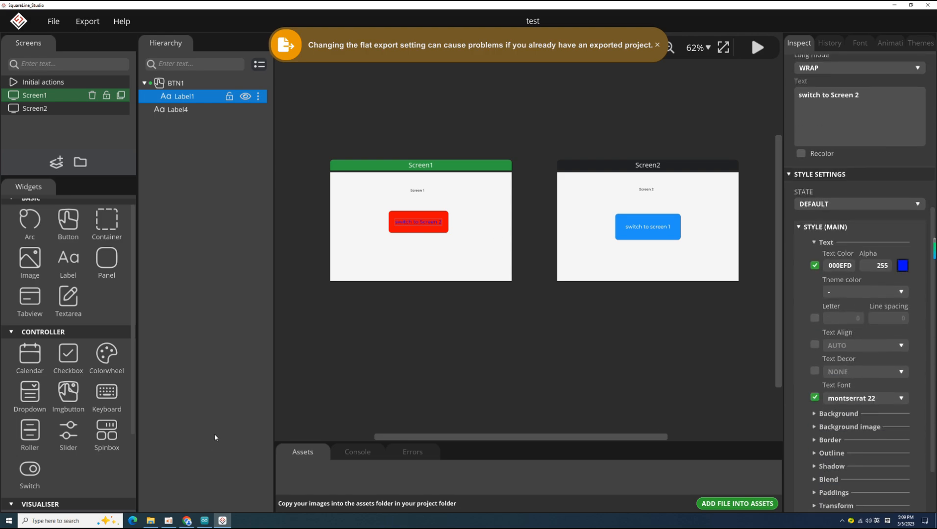
# - Switch to Arduino IDE and copy the sketchbook location path from the preferences
pyautogui.click(223, 520)
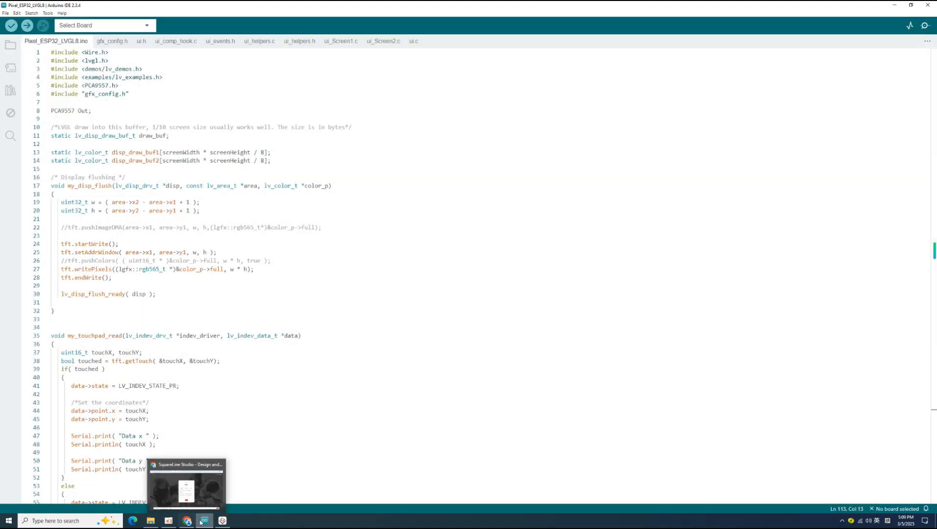
pyautogui.click(203, 522)
pyautogui.click(204, 521)
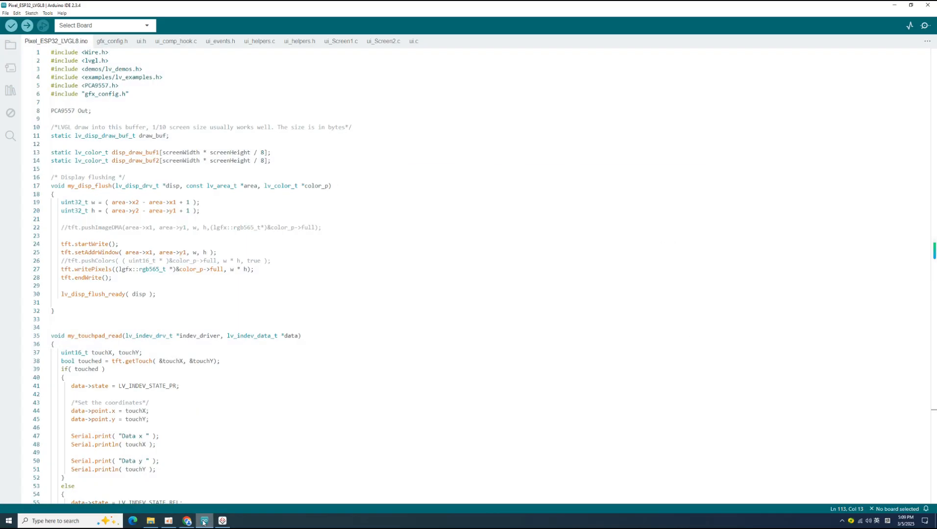
pyautogui.click(141, 102)
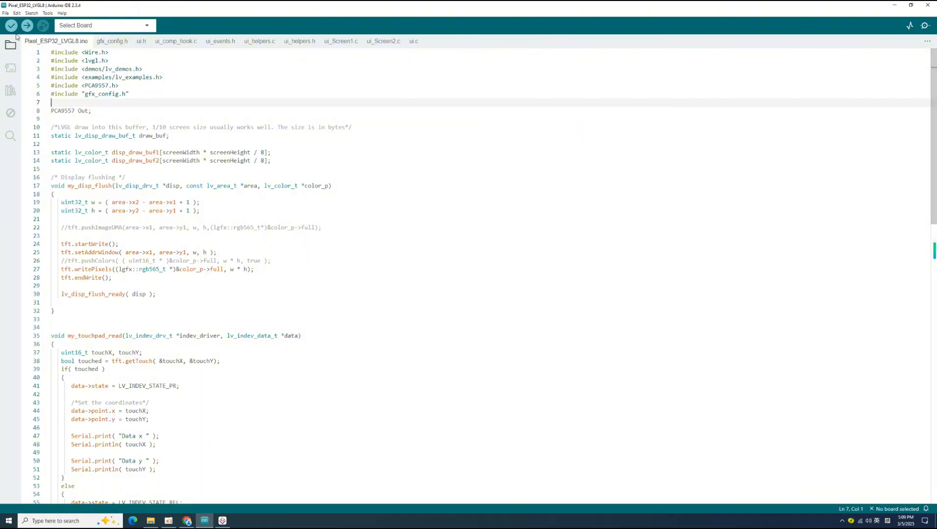
pyautogui.click(6, 13)
pyautogui.click(23, 89)
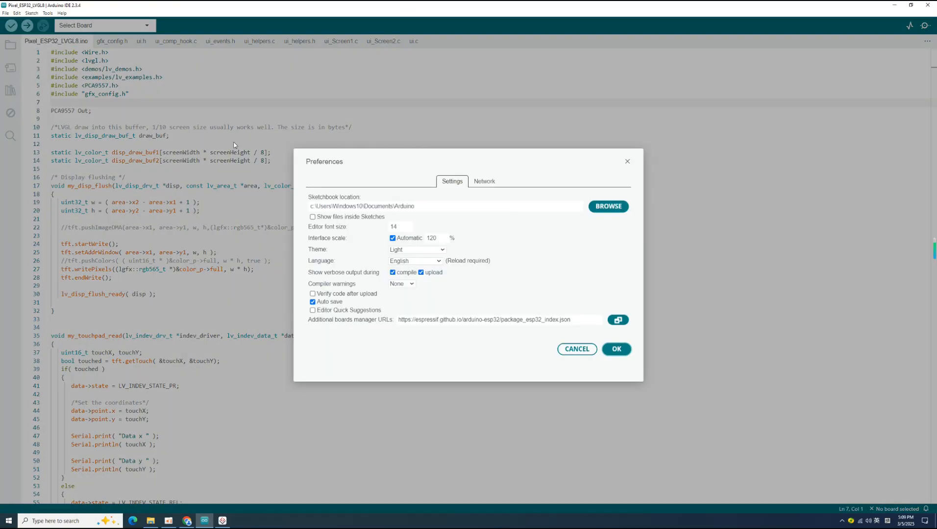
pyautogui.moveTo(434, 206); pyautogui.dragTo(292, 208)
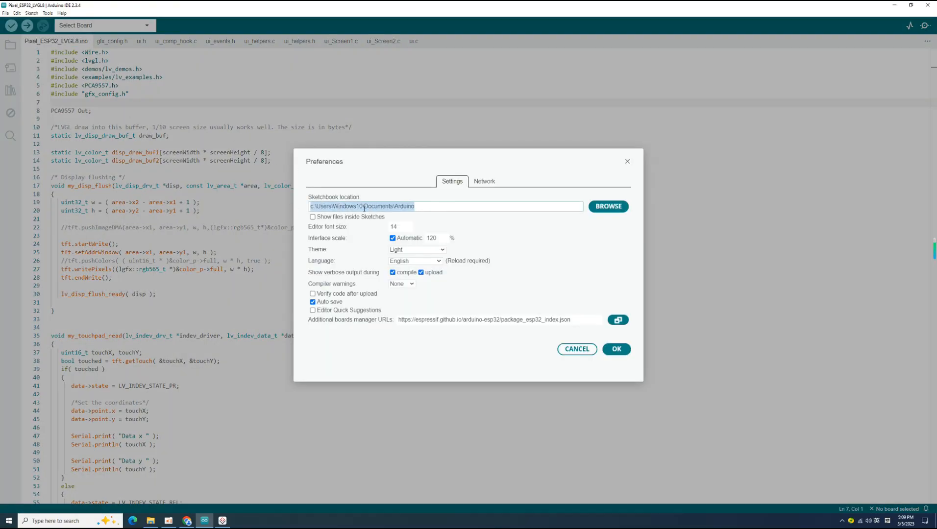
pyautogui.click(576, 349)
# - Switch to File Explorer, go to C:\Users\Windows10\Documents\Arduino and open its libraries folder
pyautogui.hotkey('ctrl', 'alt', 'k')
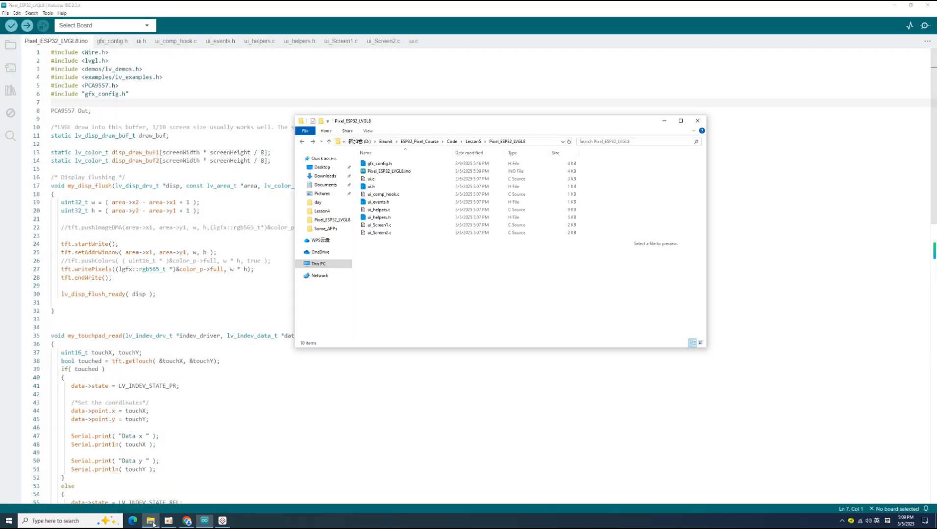
pyautogui.click(533, 143)
pyautogui.write('C:\\Users\\Windows10\\Documents\\Arduino')
pyautogui.press('Return')
pyautogui.doubleClick(416, 165)
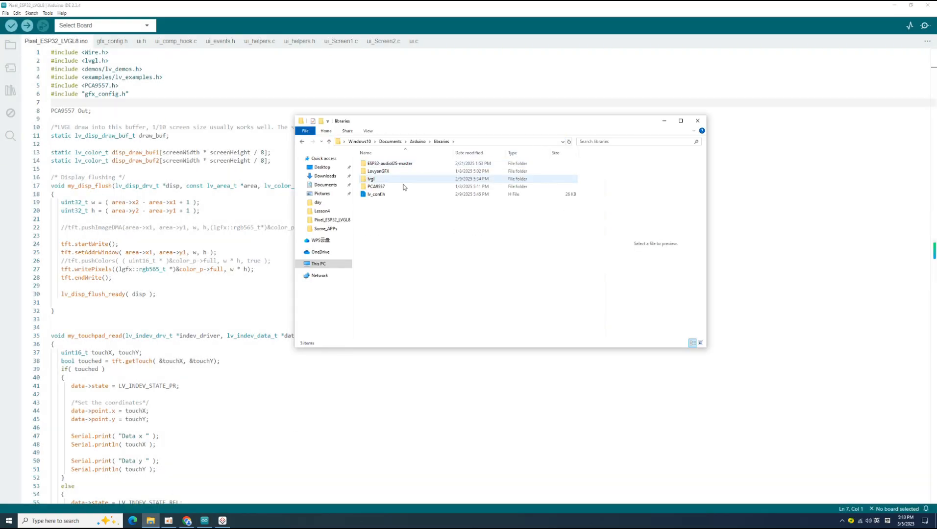
# - Open lv_conf.h in Notepad-- and search for "font" to reach the Montserrat definitions under FONT USAGE
pyautogui.click(382, 194)
pyautogui.rightClick(382, 195)
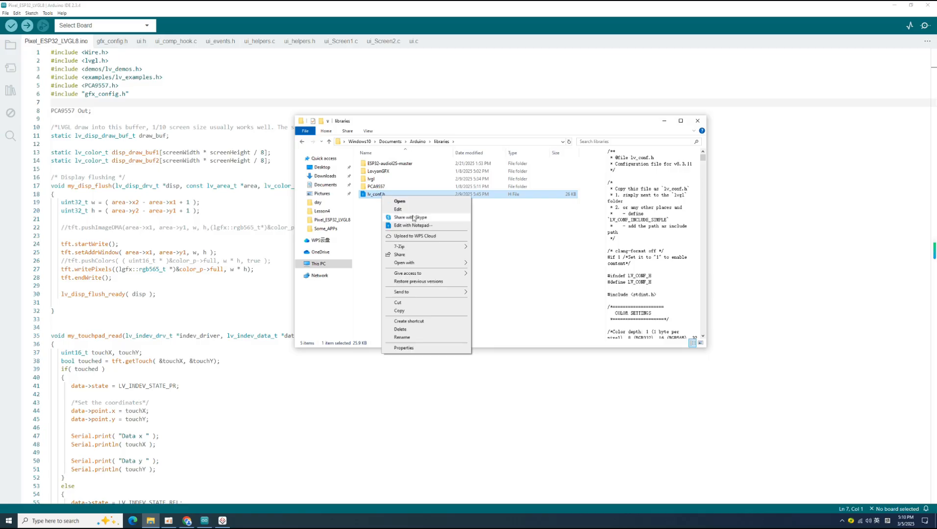
pyautogui.click(413, 225)
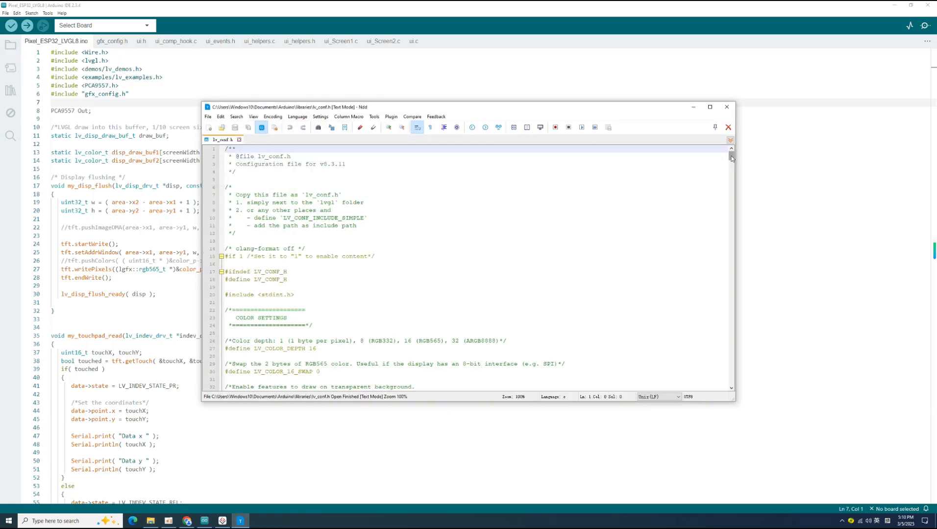
pyautogui.moveTo(731, 156); pyautogui.dragTo(731, 191)
pyautogui.click(639, 233)
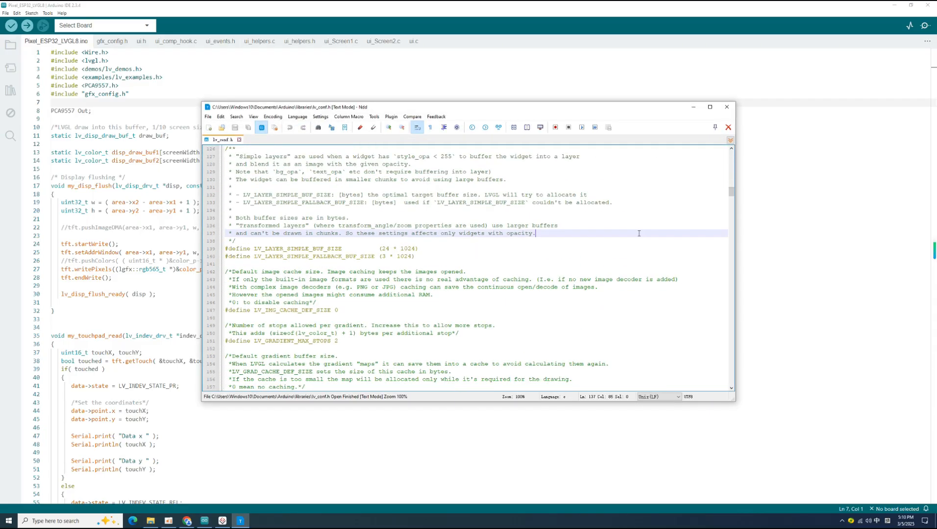
pyautogui.hotkey('ctrl', 'f')
pyautogui.write('font')
pyautogui.press('Return')
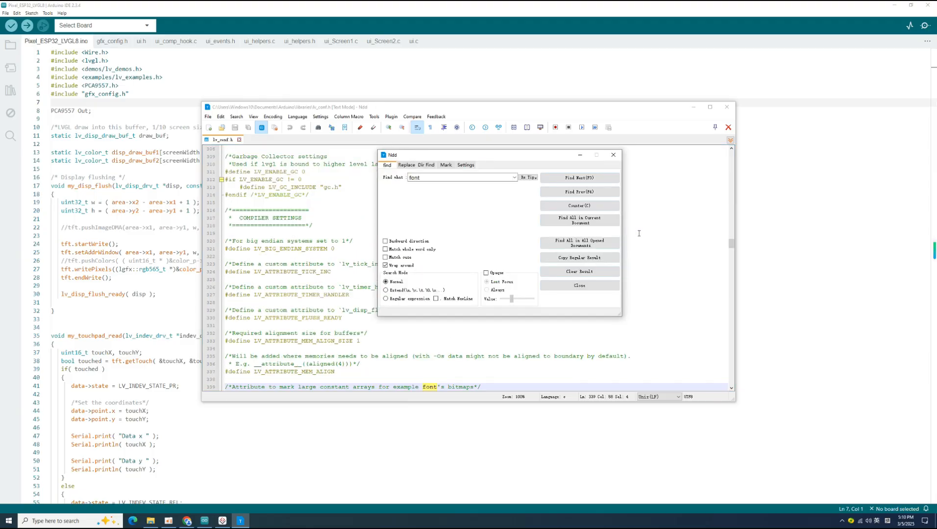
pyautogui.press('Return')
pyautogui.press('Escape')
pyautogui.scroll(-9, 406, 241)
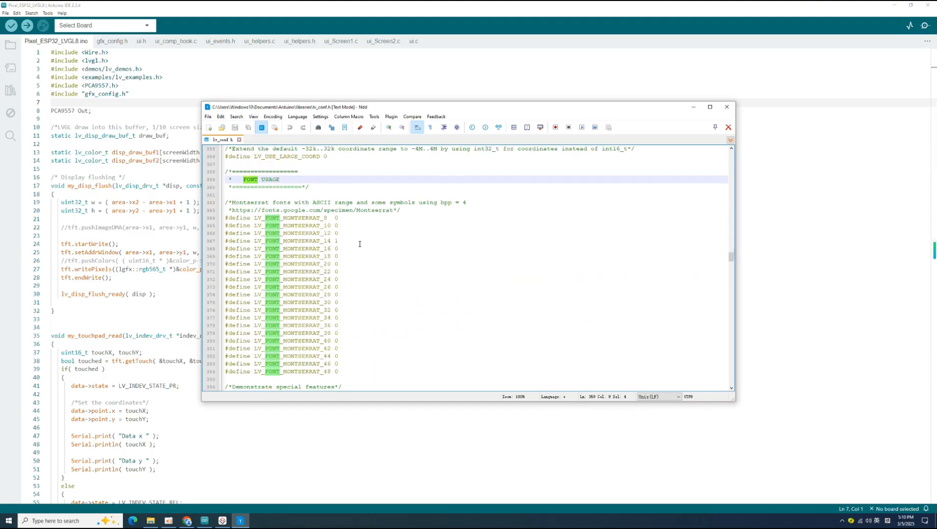
# - Set LV_FONT_MONTSERRAT_22 to 1, then save and close lv_conf.h
pyautogui.moveTo(360, 244); pyautogui.dragTo(253, 244)
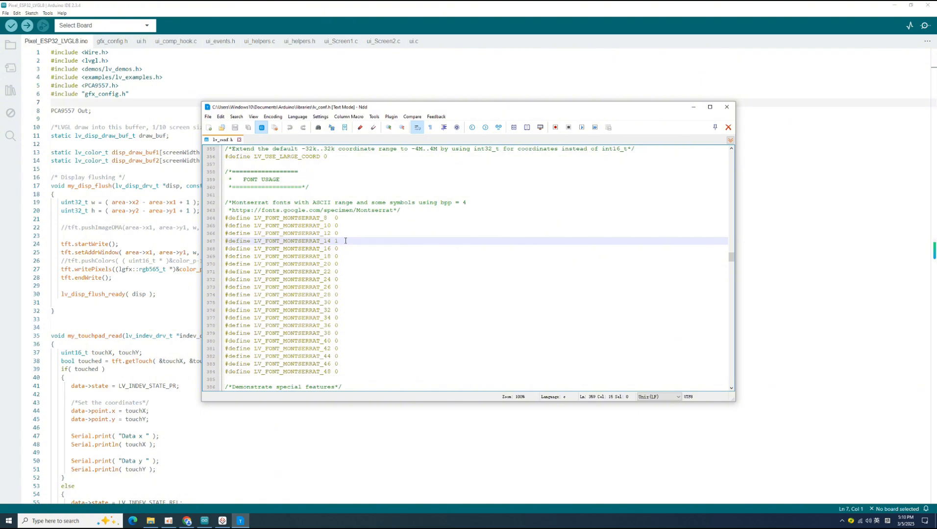
pyautogui.doubleClick(336, 271)
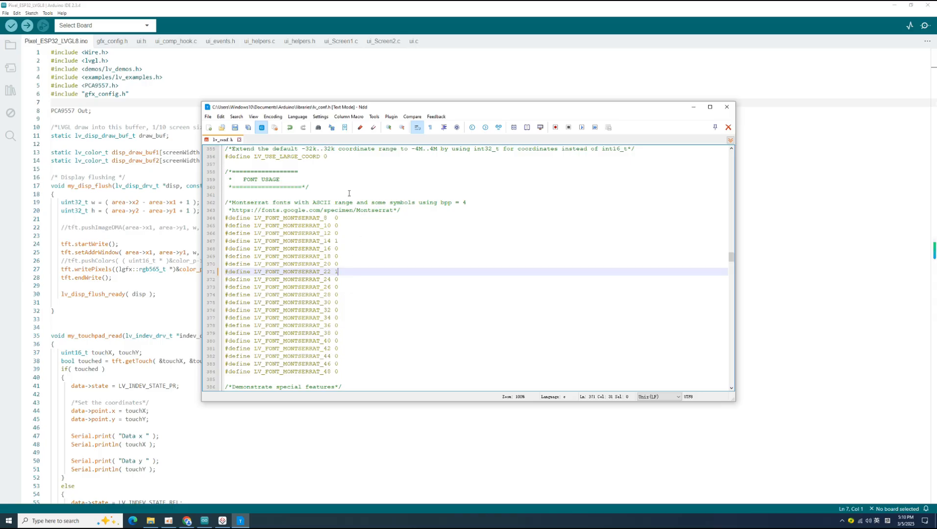
pyautogui.click(234, 130)
pyautogui.click(239, 139)
pyautogui.click(722, 106)
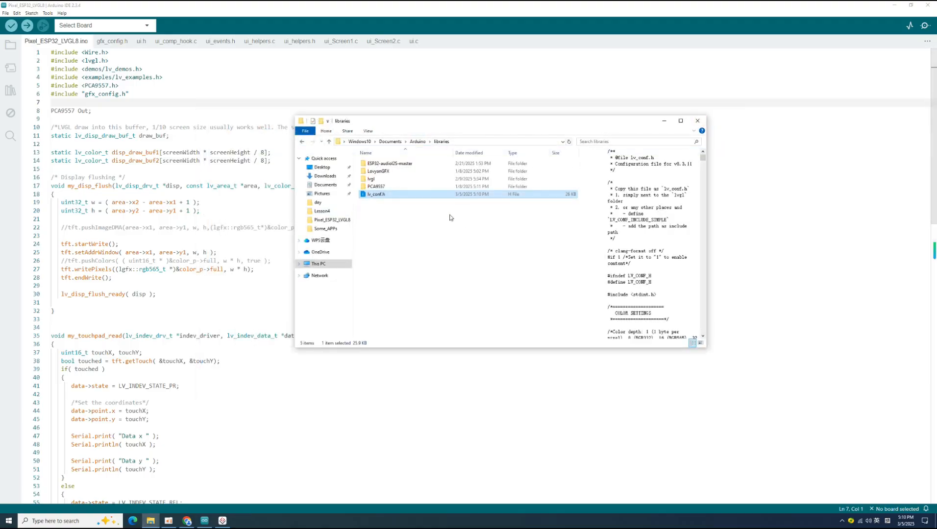
# - Return to Arduino IDE and select the ESP32S3 Dev Module board on port COM7
pyautogui.click(664, 122)
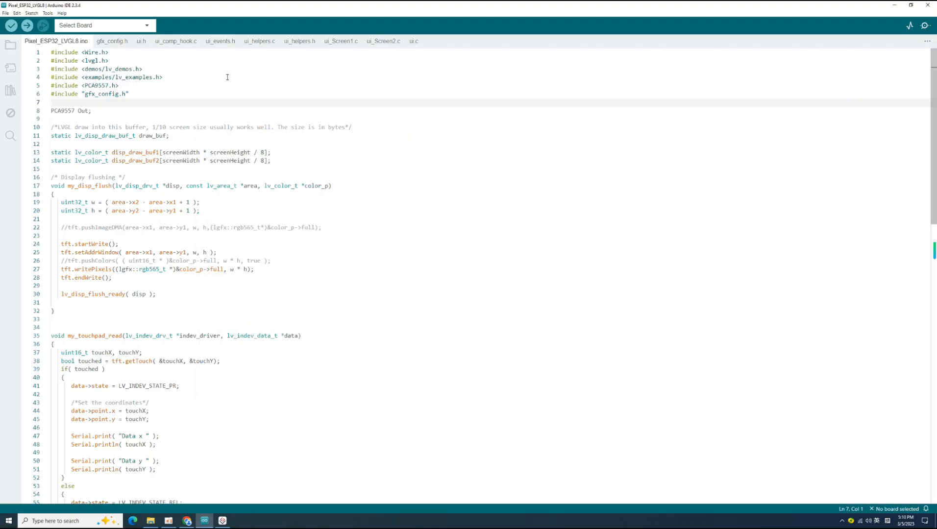
pyautogui.click(48, 13)
pyautogui.click(163, 74)
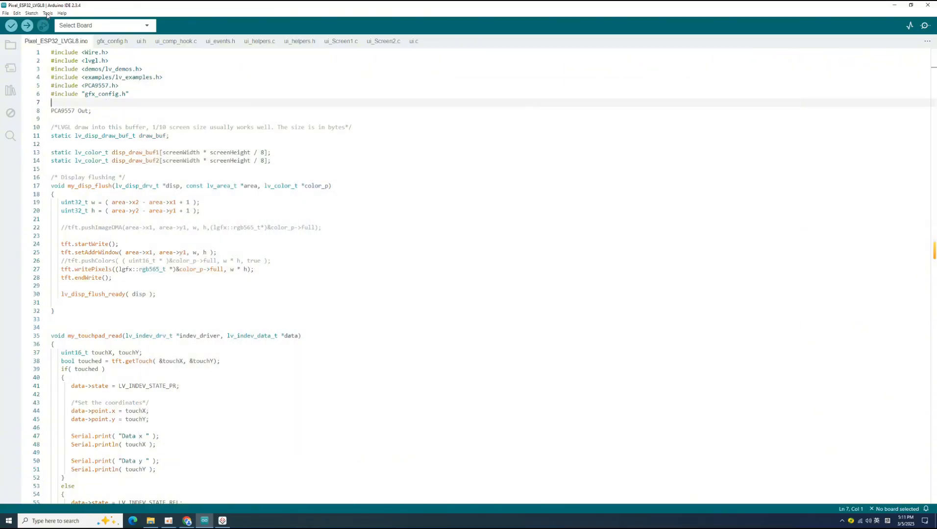
pyautogui.click(47, 13)
pyautogui.moveTo(71, 86)
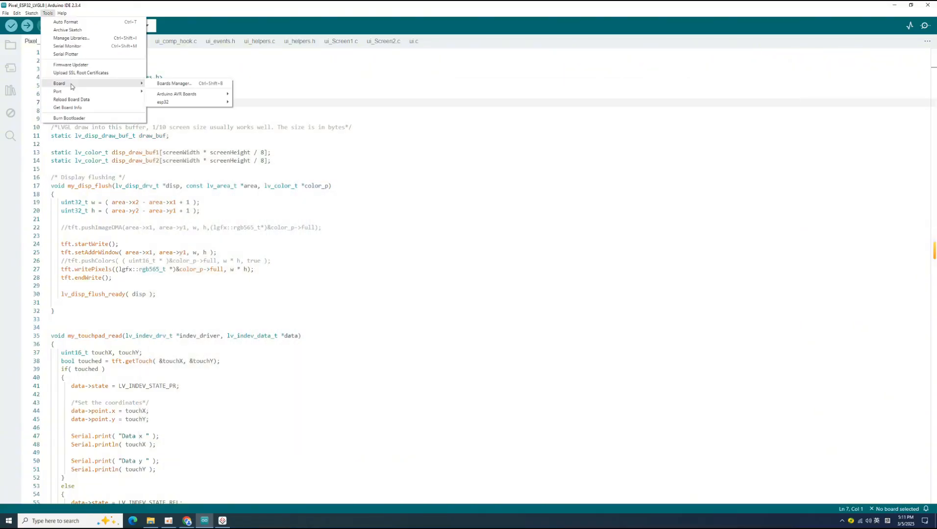
pyautogui.moveTo(186, 102)
pyautogui.click(267, 37)
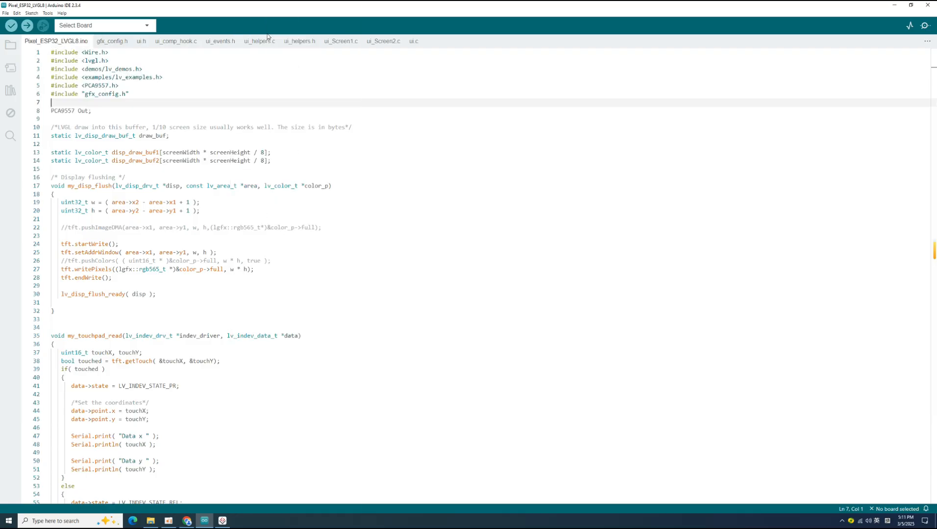
pyautogui.click(47, 13)
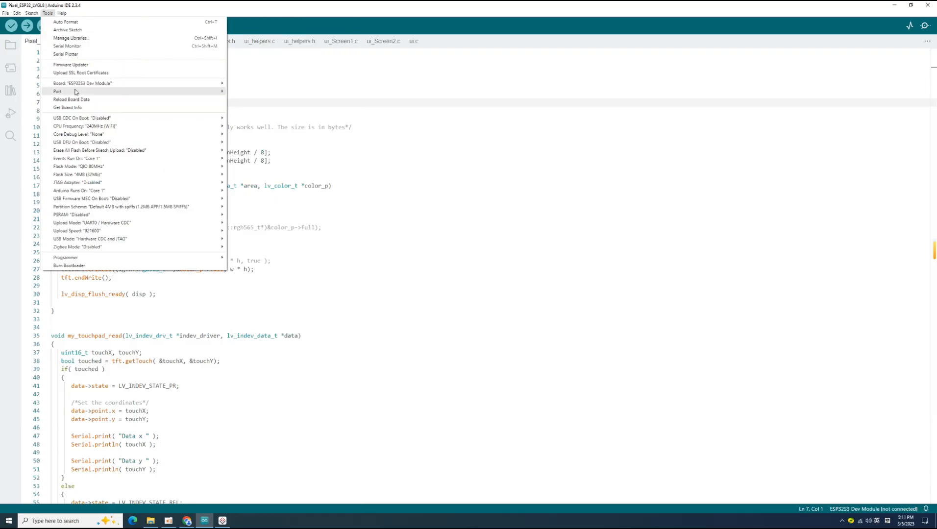
pyautogui.click(245, 107)
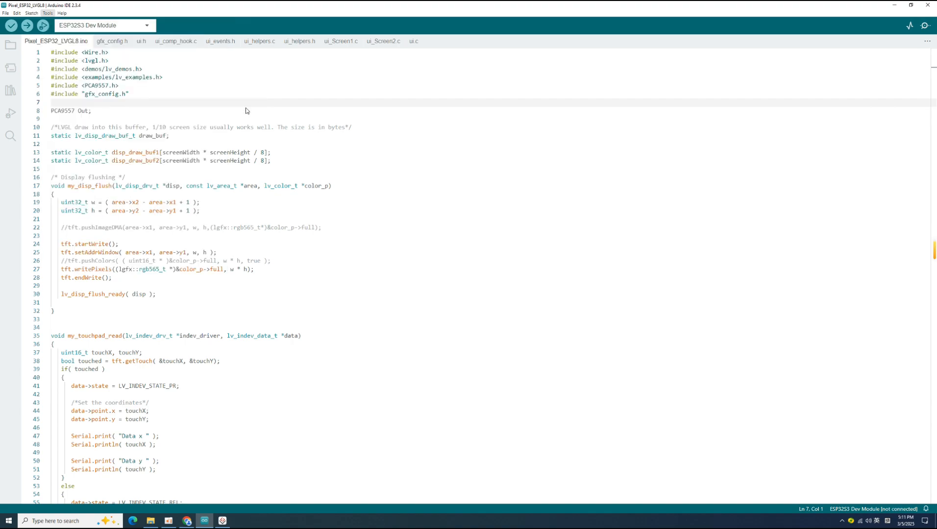
# - Set the board's partition scheme to Huge APP (3MB No OTA/1MB SPIFFS)
pyautogui.click(48, 13)
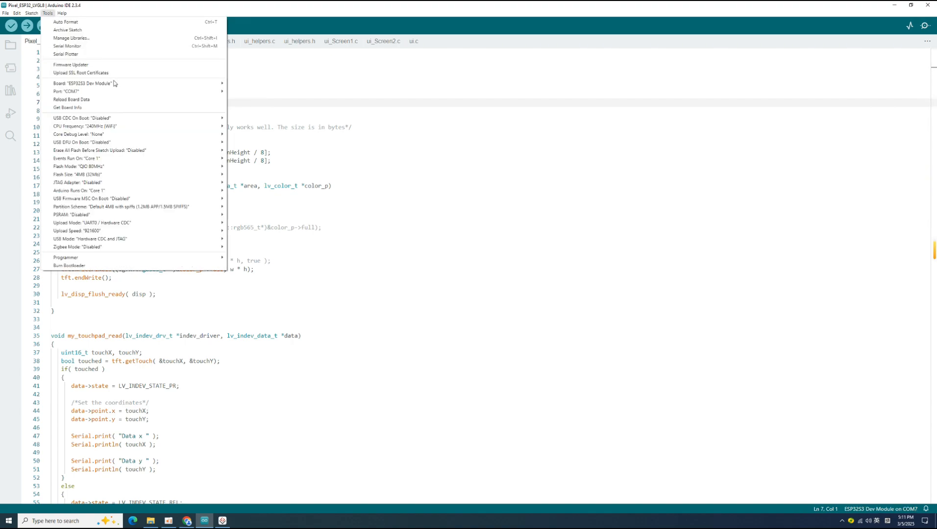
pyautogui.moveTo(160, 206)
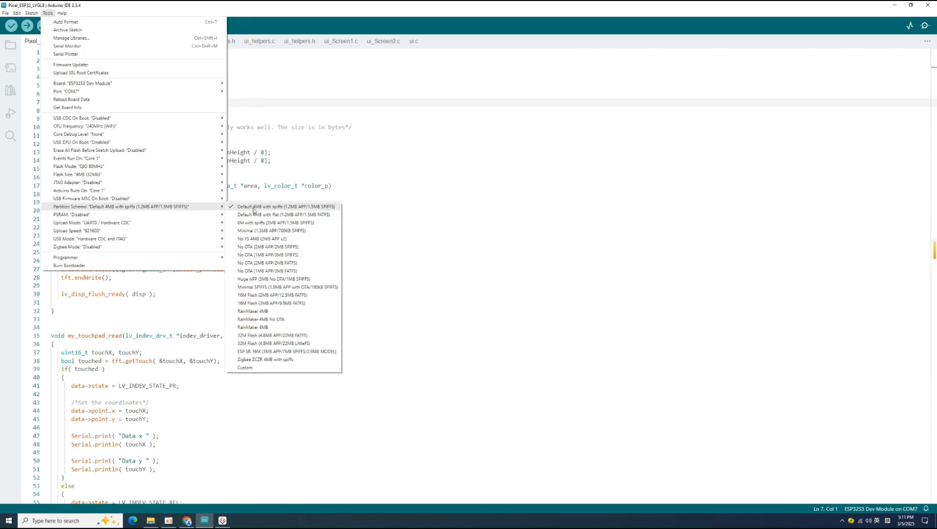
pyautogui.click(273, 278)
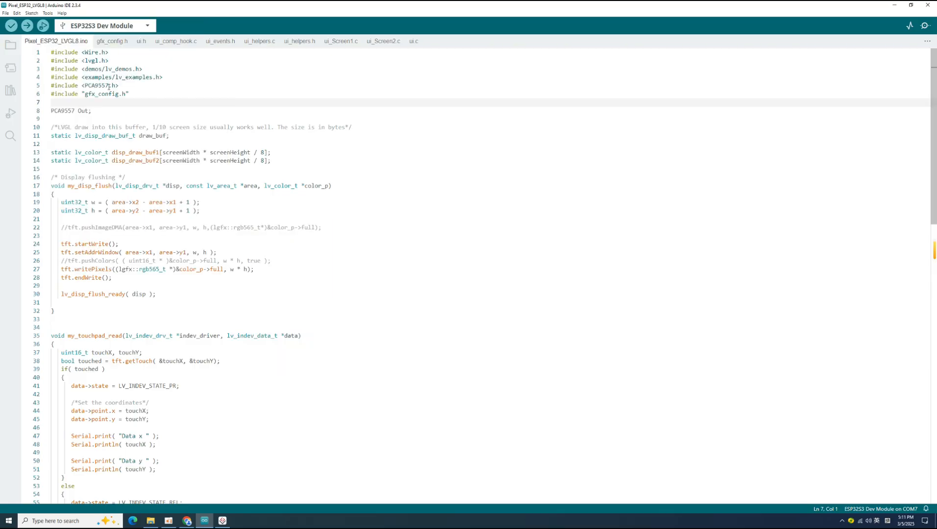
pyautogui.click(48, 13)
pyautogui.click(221, 231)
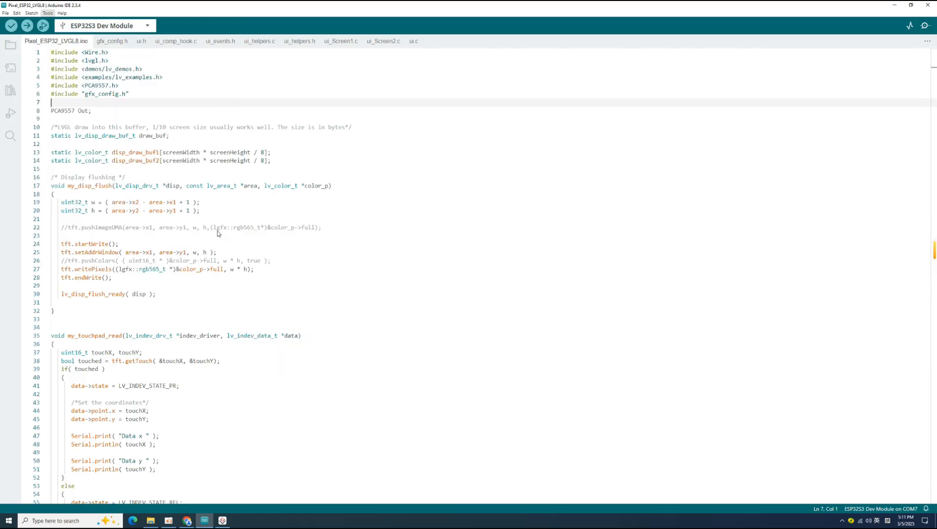
# - Start uploading the sketch, then cancel the compilation
pyautogui.click(27, 26)
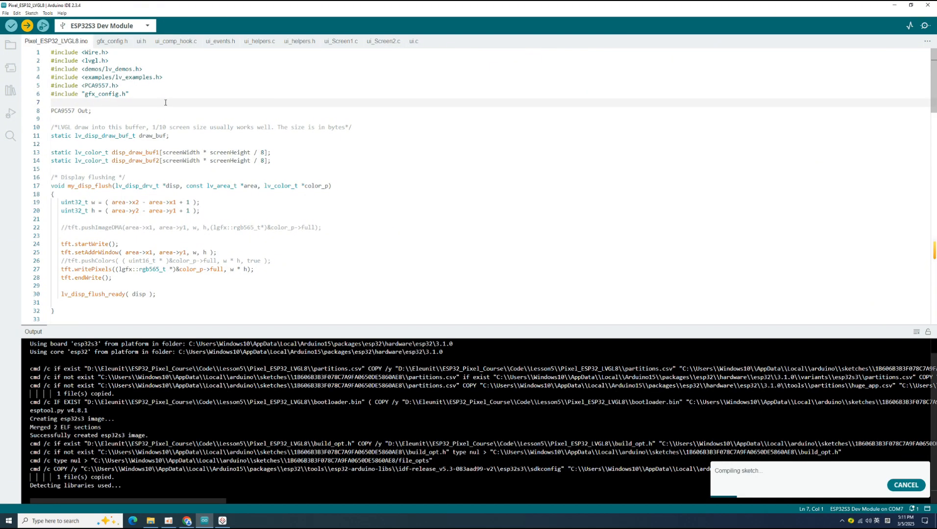
pyautogui.click(906, 485)
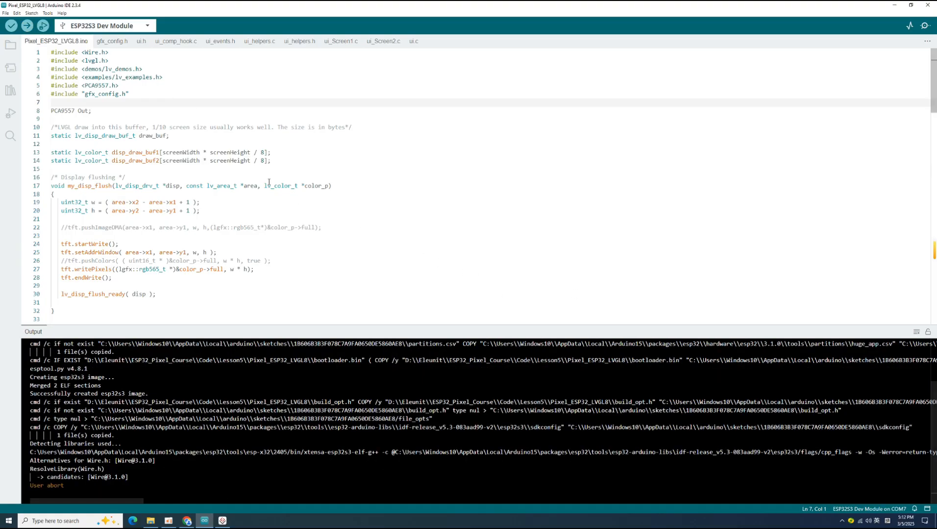
# - Check the ui_init() call in setup() against the ui_init declaration in ui.h
pyautogui.click(137, 92)
pyautogui.scroll(-20, 137, 92)
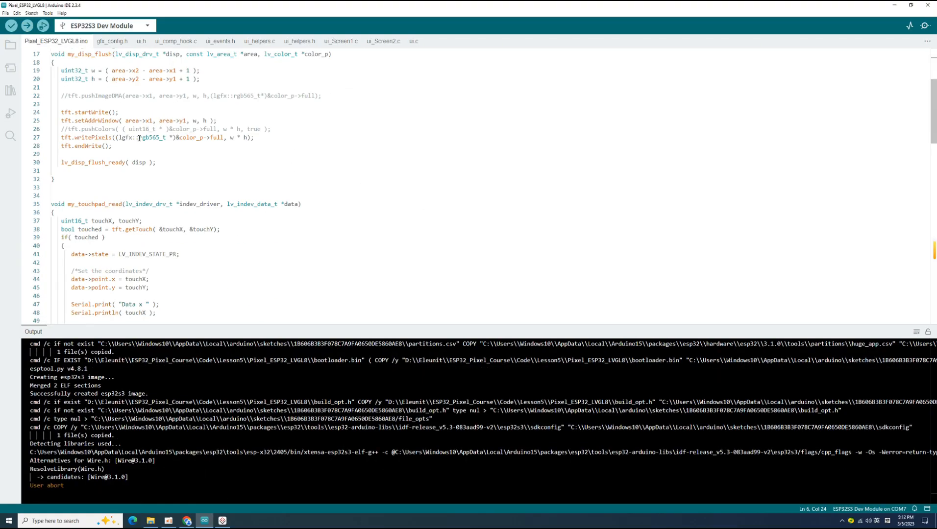
pyautogui.scroll(-5, 150, 222)
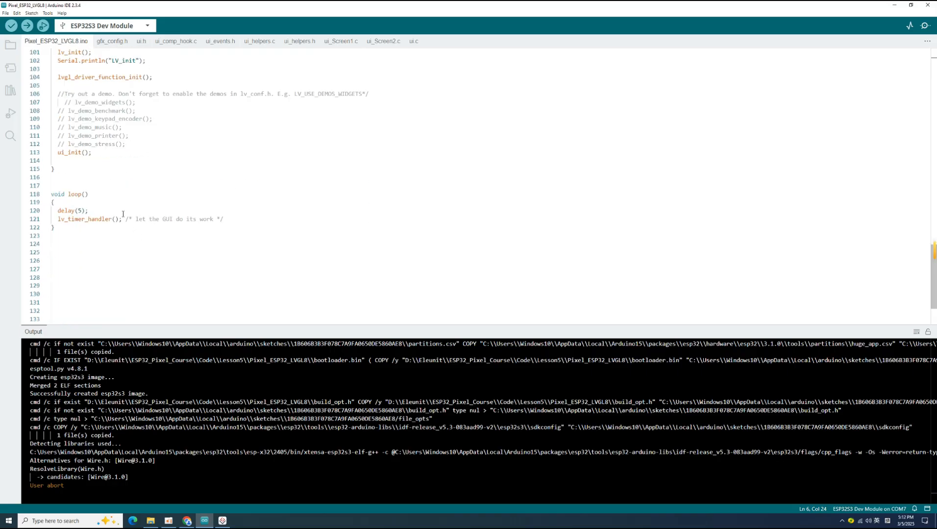
pyautogui.moveTo(103, 154); pyautogui.dragTo(54, 153)
pyautogui.click(97, 155)
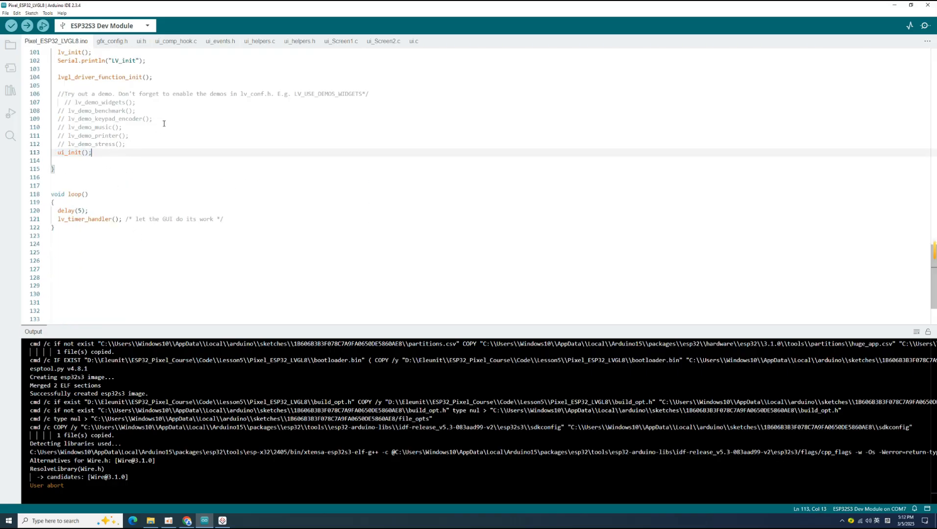
pyautogui.click(141, 41)
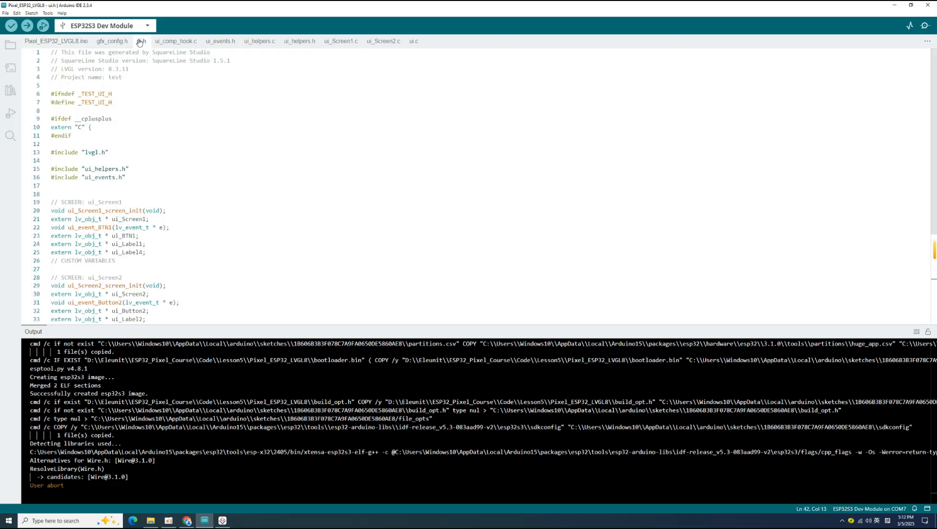
pyautogui.scroll(-5, 135, 119)
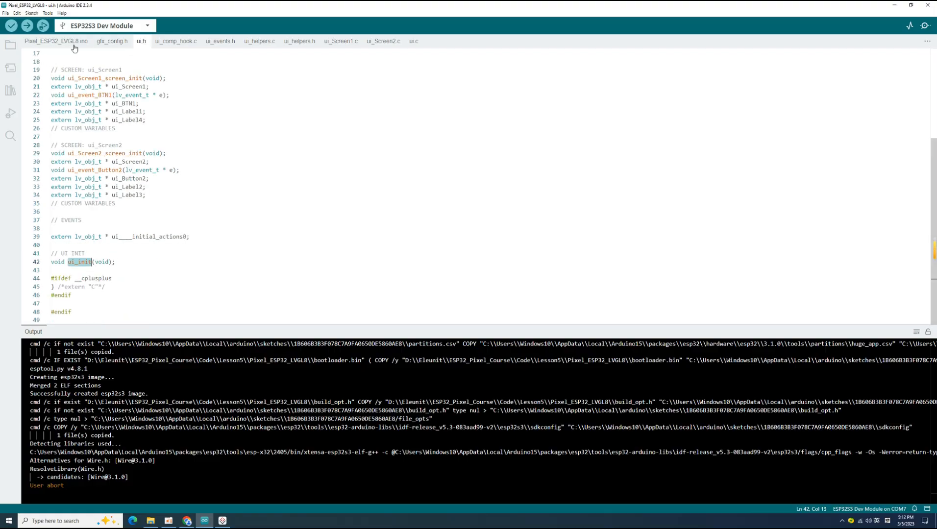
# - Add #include "ui.h" below the gfx_config.h include in Pixel_ESP32_LVGL8.ino and save the sketch
pyautogui.click(56, 41)
pyautogui.scroll(20, 65, 236)
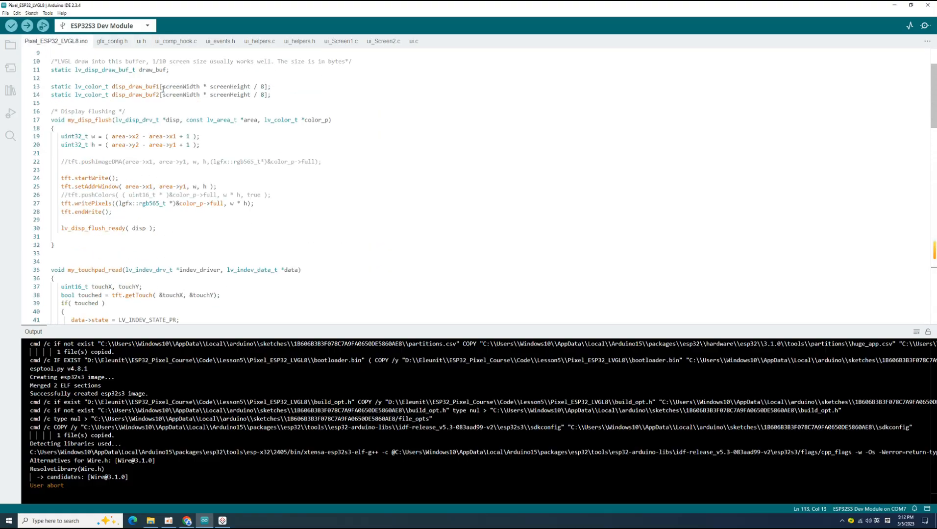
pyautogui.scroll(3, 163, 88)
pyautogui.click(158, 94)
pyautogui.press('Return')
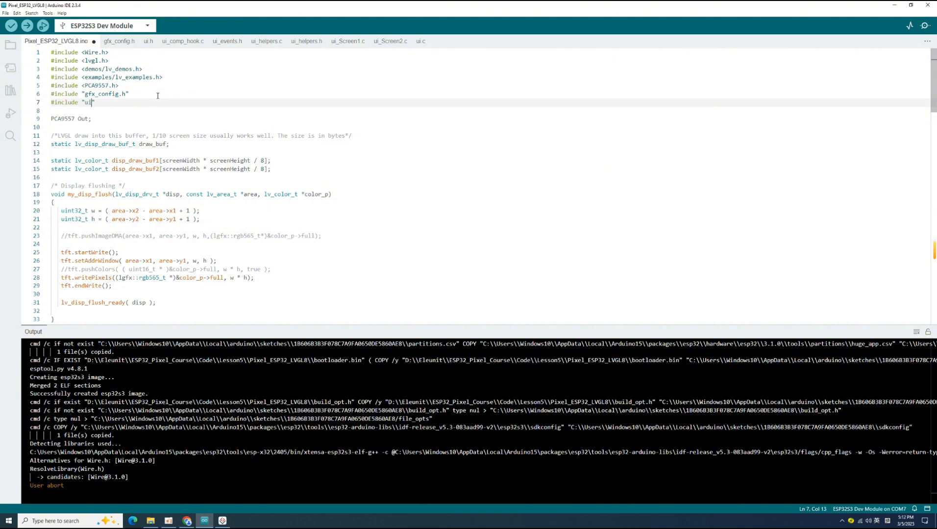
pyautogui.hotkey('ctrl', 's')
pyautogui.hotkey('shift', 'Home')
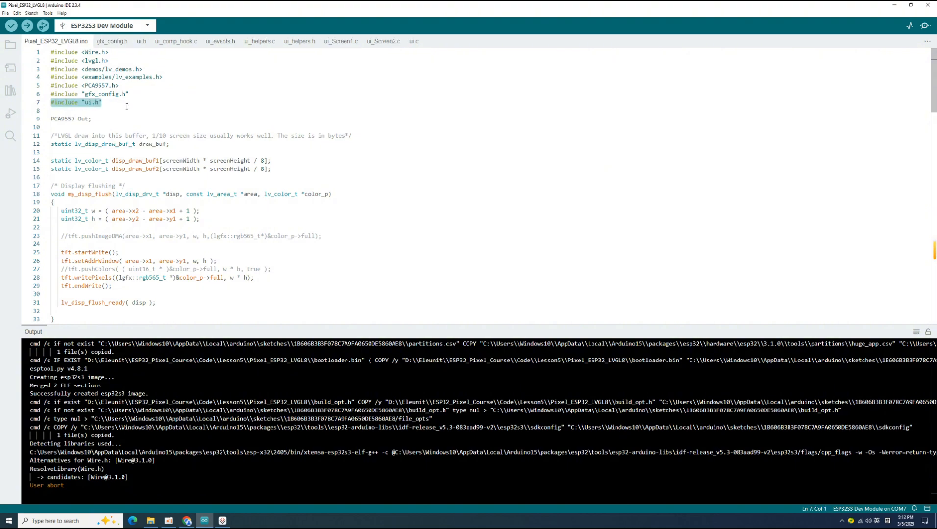
# - Compile and upload the sketch to the ESP32S3 board
pyautogui.click(126, 108)
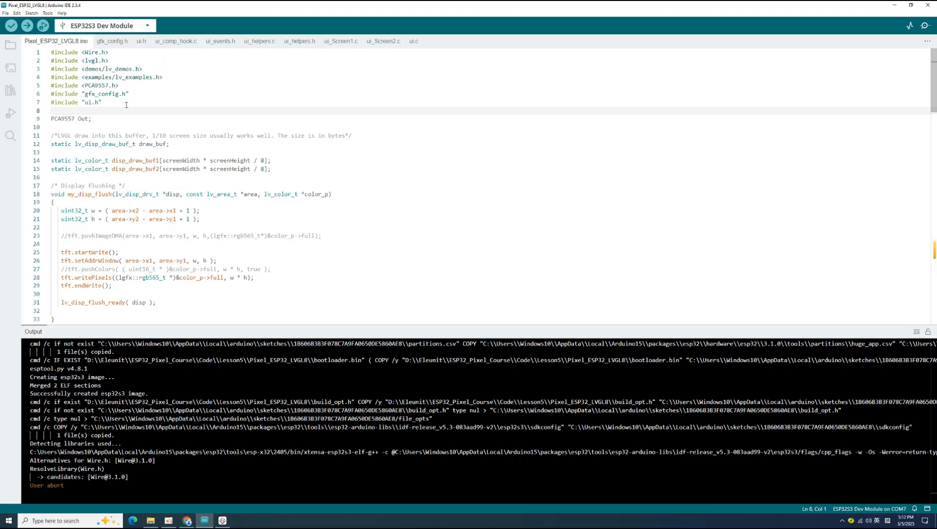
pyautogui.click(27, 26)
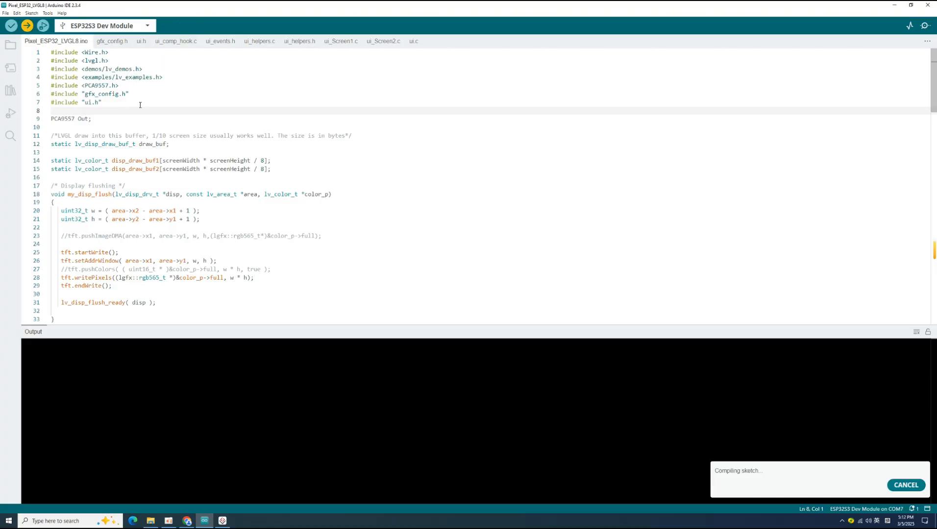